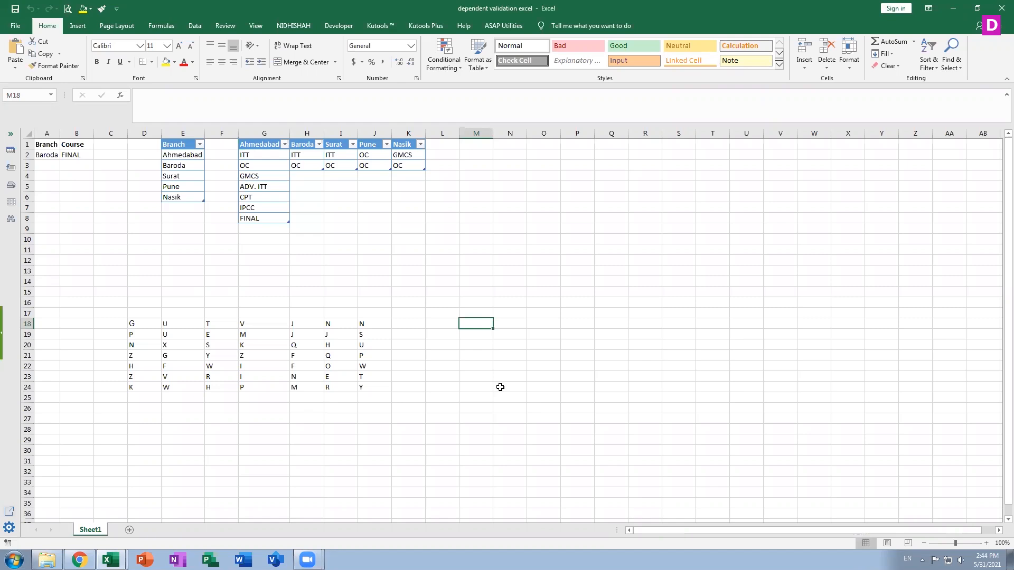
Enter =CHAR(RANDBETWEEN(59,67)) in cell M18.
{"action": "type", "text": "="}
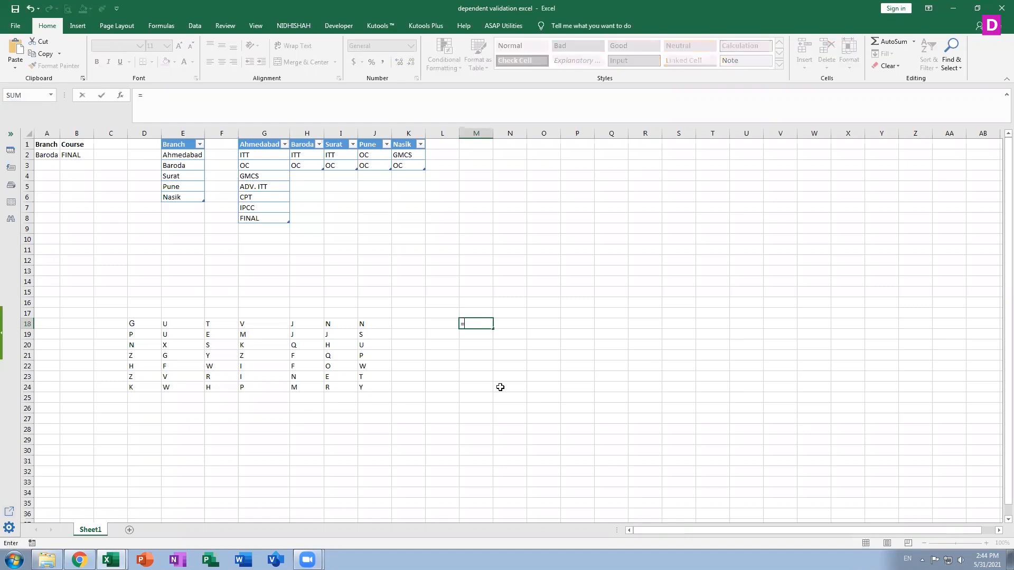
{"action": "type", "text": "ch"}
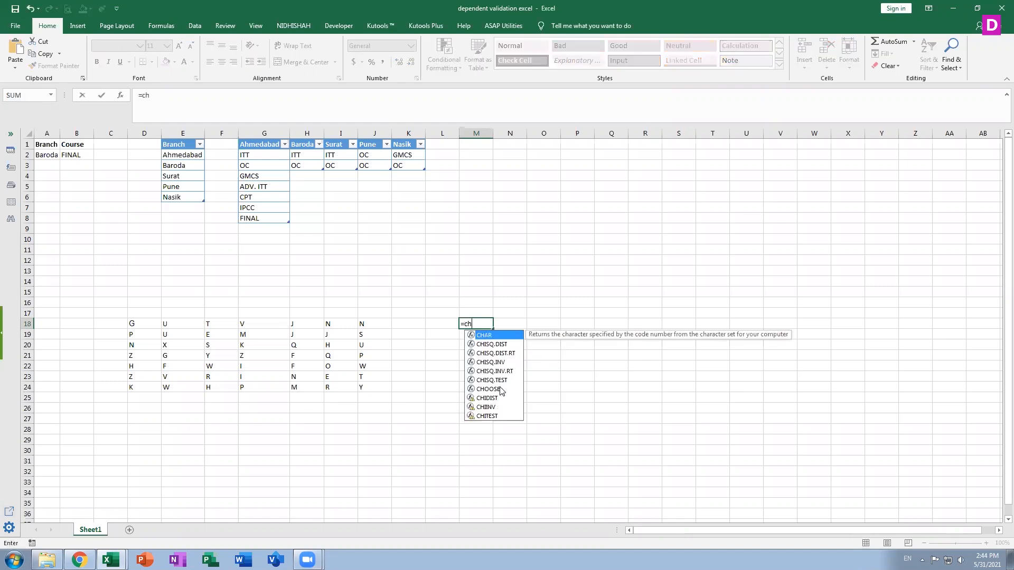
{"action": "double_click", "coordinate": [505, 338]}
{"action": "type", "text": "ra"}
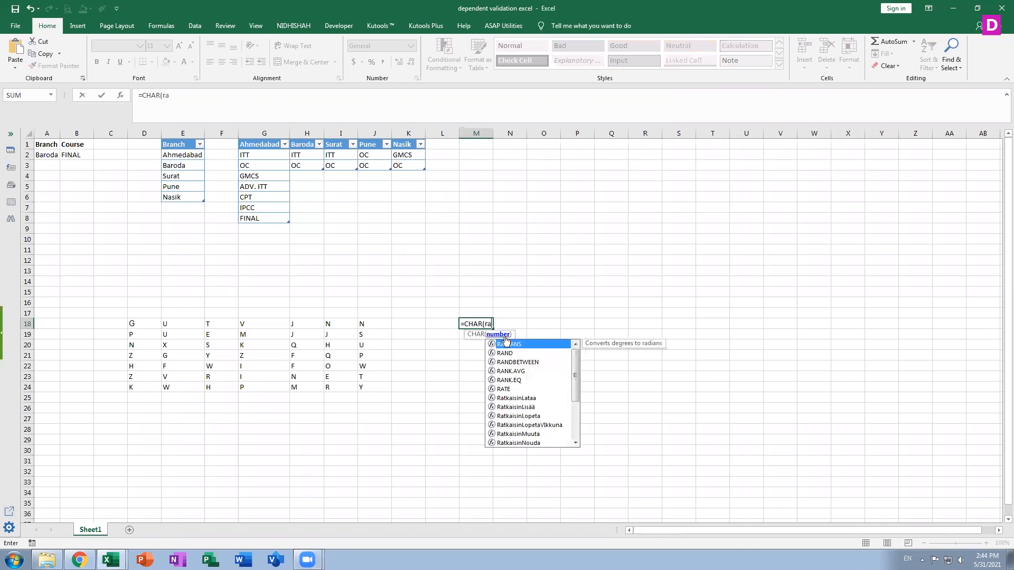
{"action": "double_click", "coordinate": [510, 361]}
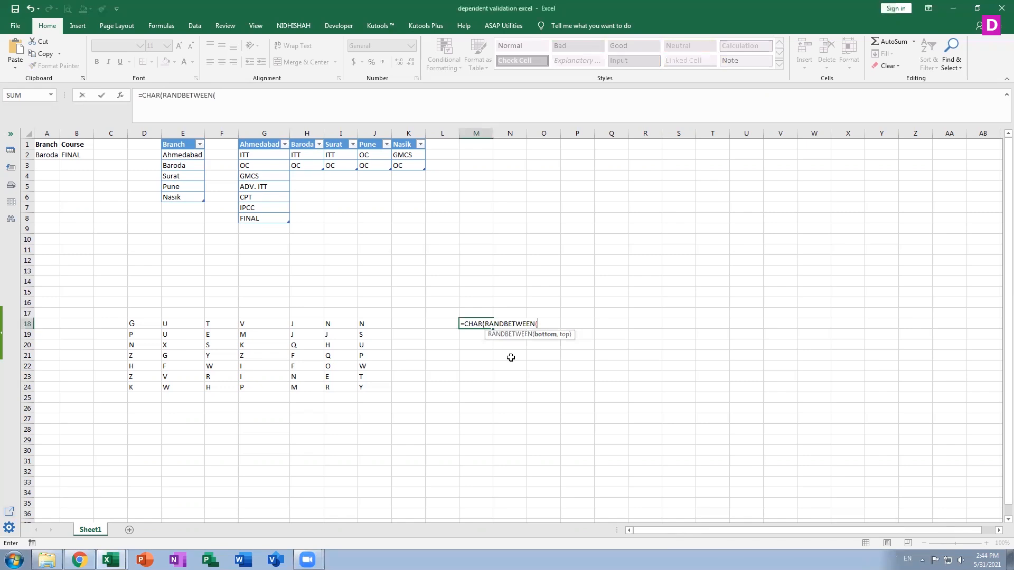
{"action": "type", "text": "59,67))"}
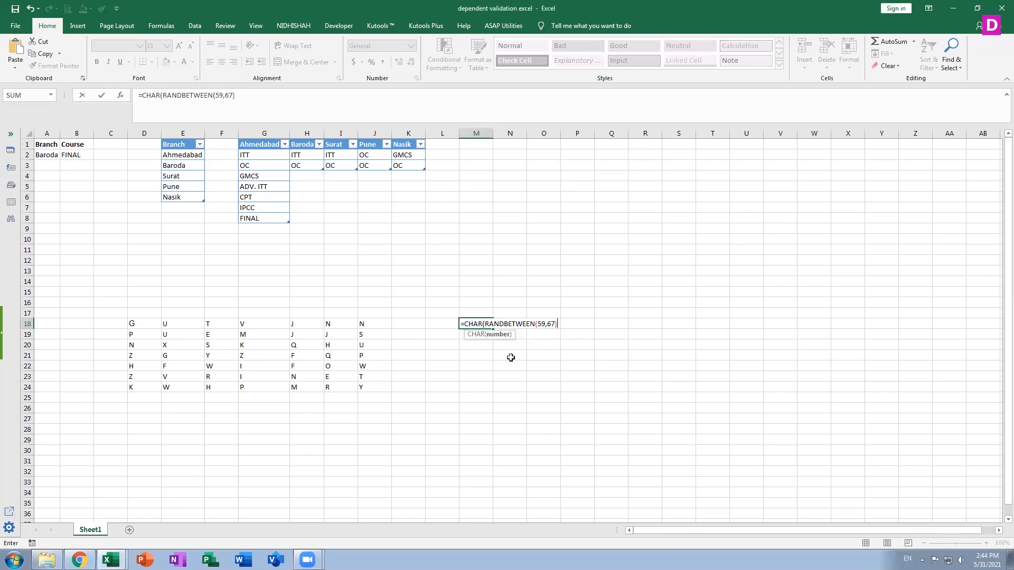
{"action": "key", "text": "Return"}
Change the RANDBETWEEN limits in cell M18's formula to 69 and 70.
{"action": "left_click", "coordinate": [484, 326]}
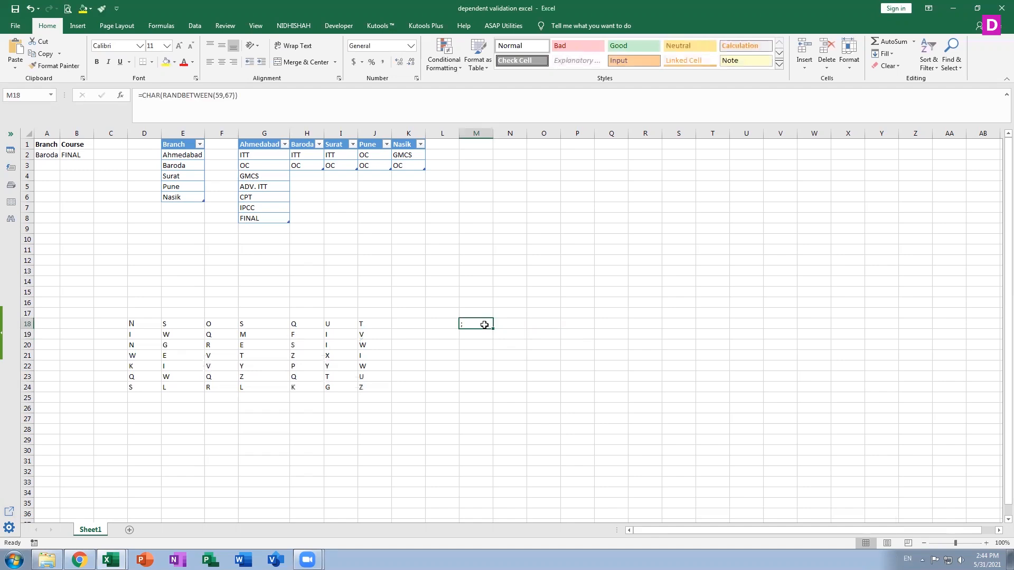
{"action": "left_click", "coordinate": [133, 324]}
{"action": "left_click", "coordinate": [479, 323]}
{"action": "left_click", "coordinate": [222, 95]}
{"action": "key", "text": "BackSpace"}
{"action": "key", "text": "Delete"}
{"action": "type", "text": "69"}
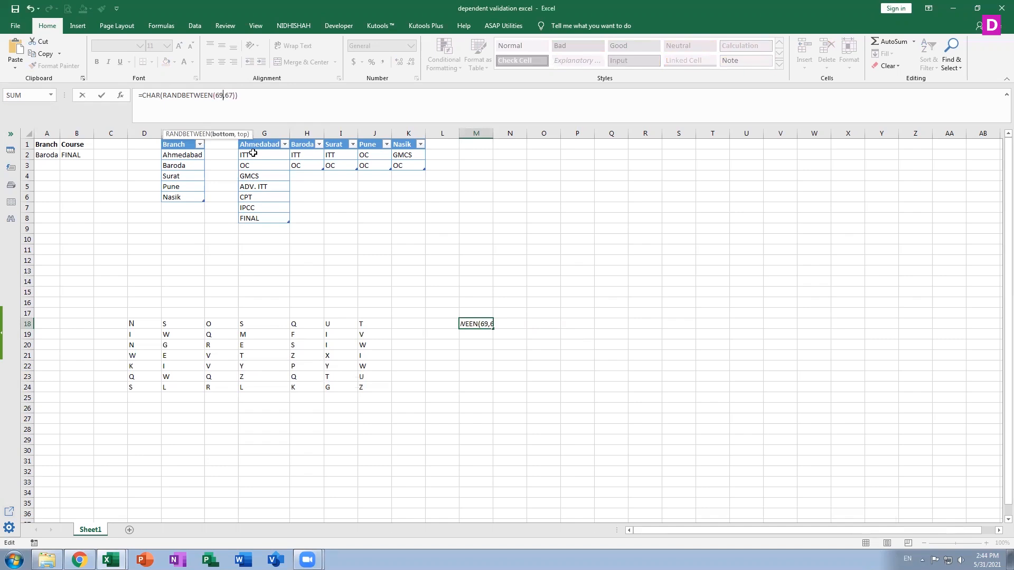
{"action": "key", "text": "Right"}
{"action": "key", "text": "Delete"}
{"action": "key", "text": "Delete"}
{"action": "type", "text": "90"}
{"action": "key", "text": "Return"}
Fill the random-letter formula from M18 down to M26.
{"action": "left_click", "coordinate": [481, 324]}
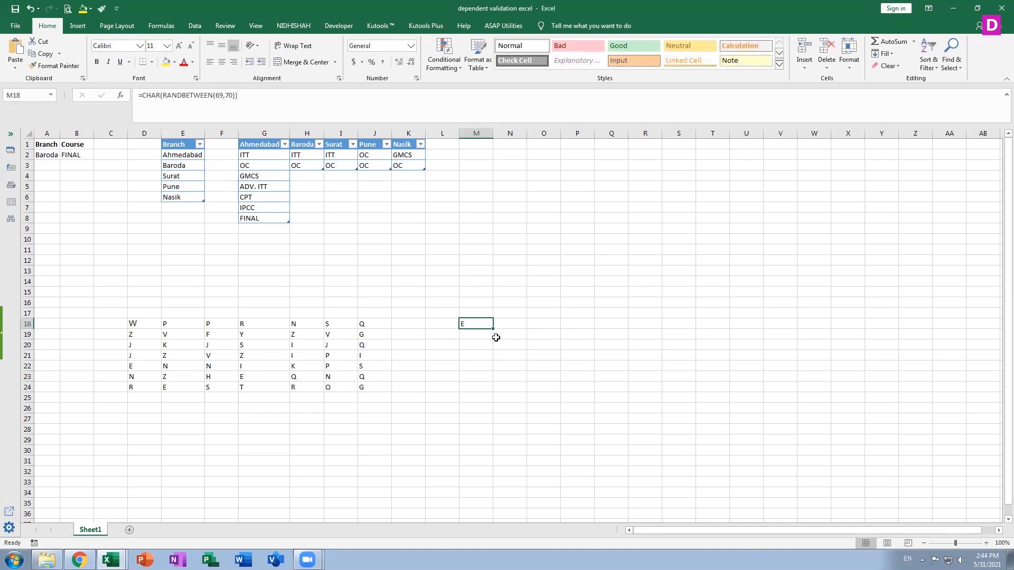
{"action": "left_click_drag", "start_coordinate": [488, 331], "coordinate": [487, 388]}
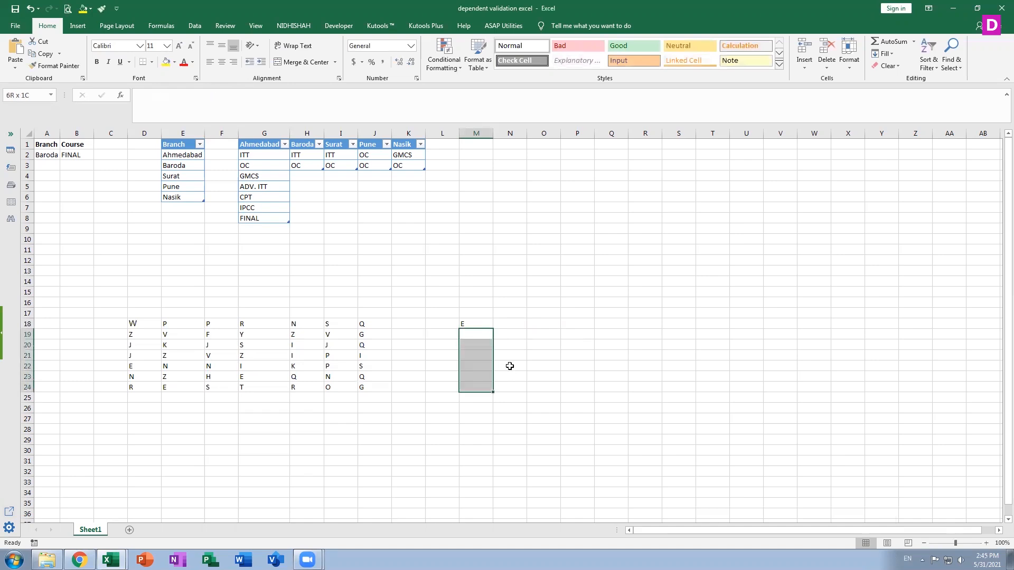
{"action": "double_click", "coordinate": [465, 324]}
{"action": "key", "text": "Escape"}
{"action": "left_click_drag", "start_coordinate": [492, 343], "coordinate": [492, 387]}
{"action": "left_click", "coordinate": [482, 323]}
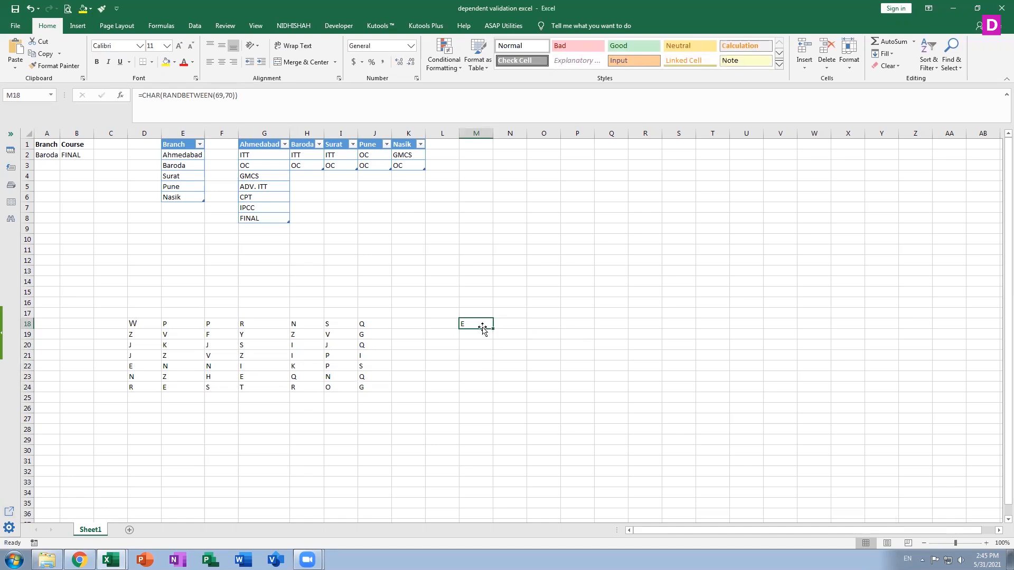
{"action": "left_click_drag", "start_coordinate": [492, 328], "coordinate": [512, 406]}
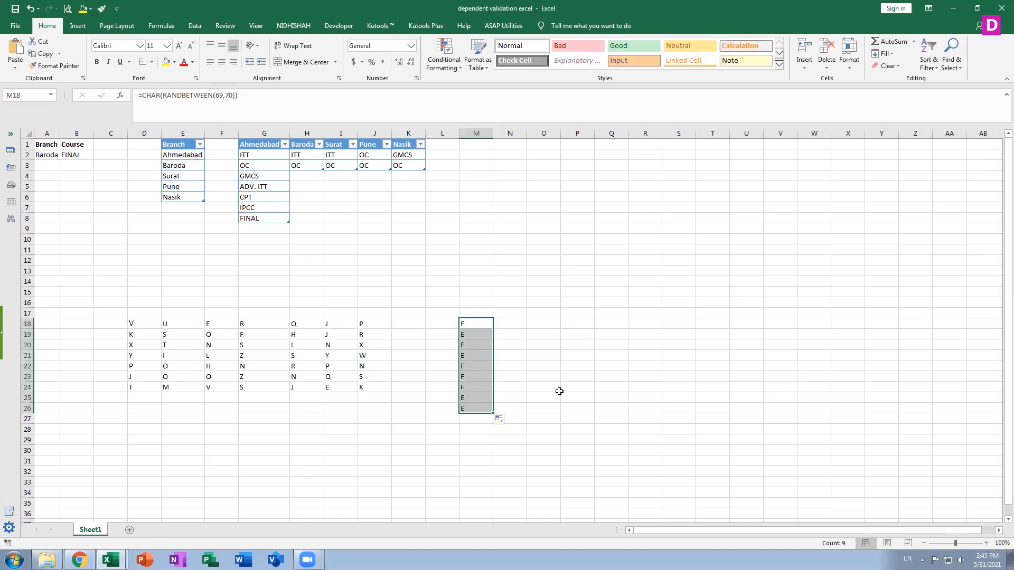
Set the upper RANDBETWEEN limit in M18 to 90 and fill the formula across the range M18:T26.
{"action": "left_click", "coordinate": [478, 321]}
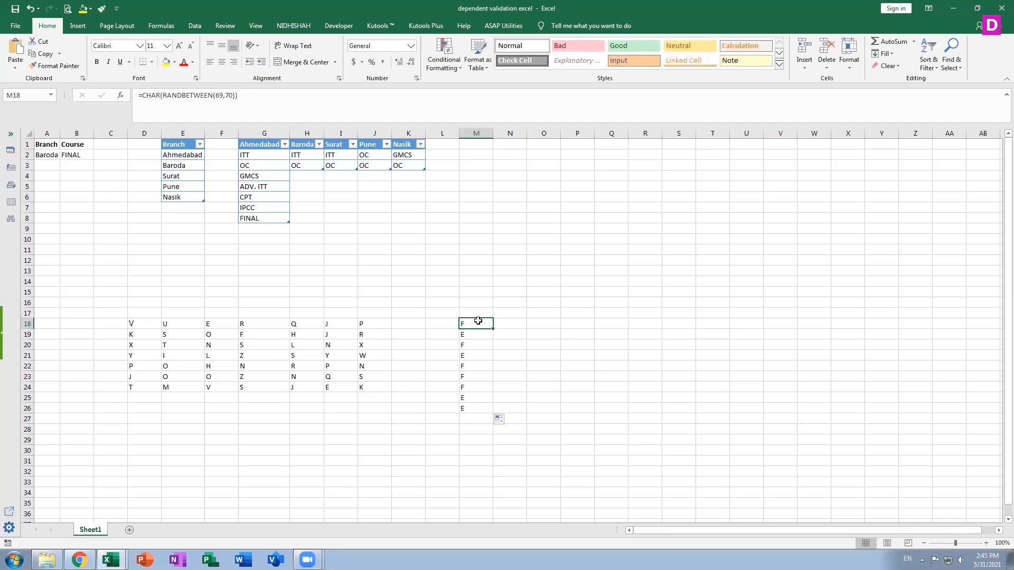
{"action": "left_click", "coordinate": [228, 95]}
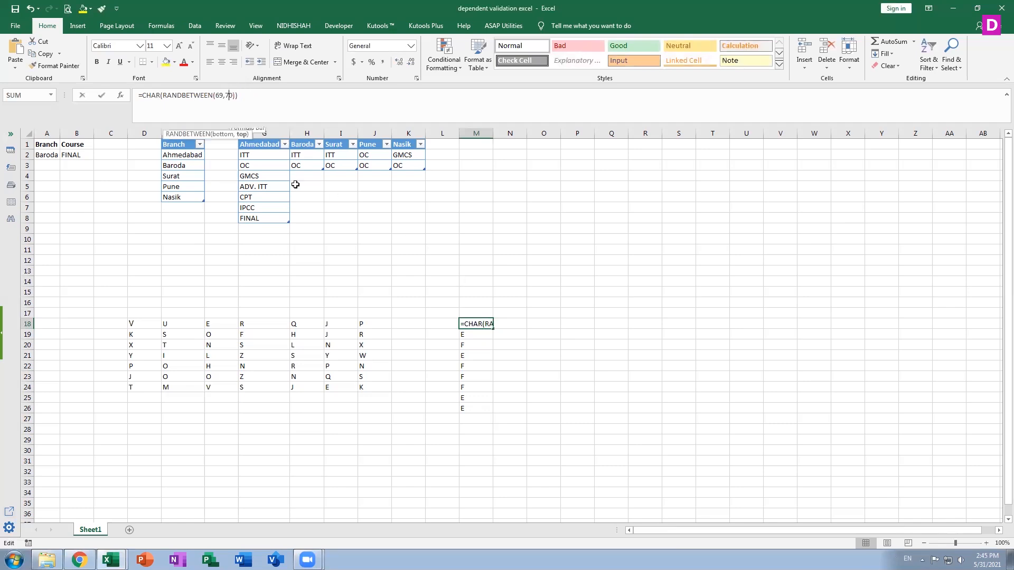
{"action": "key", "text": "Return"}
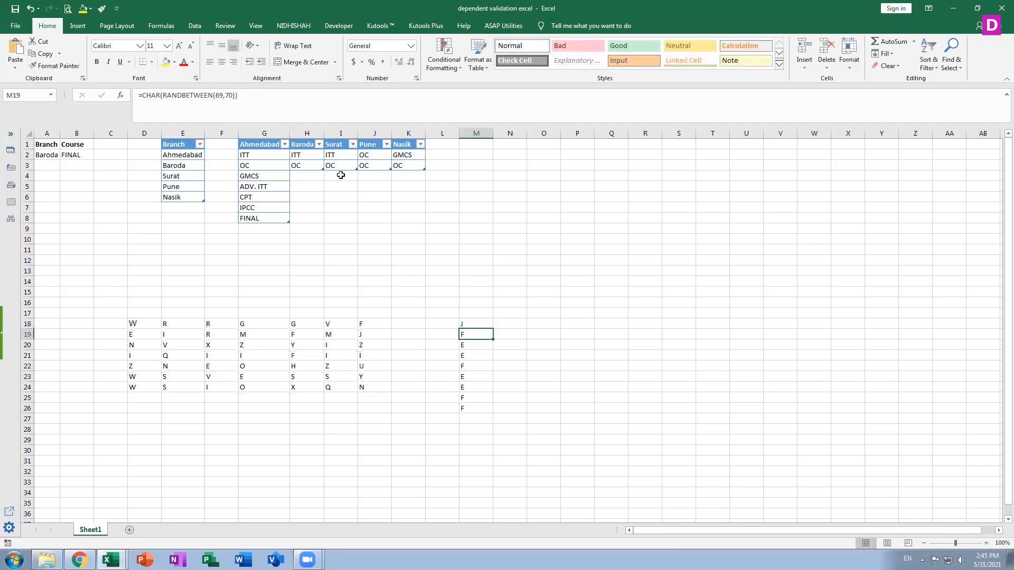
{"action": "left_click", "coordinate": [489, 324]}
{"action": "left_click_drag", "start_coordinate": [492, 329], "coordinate": [726, 412]}
{"action": "left_click", "coordinate": [742, 408]}
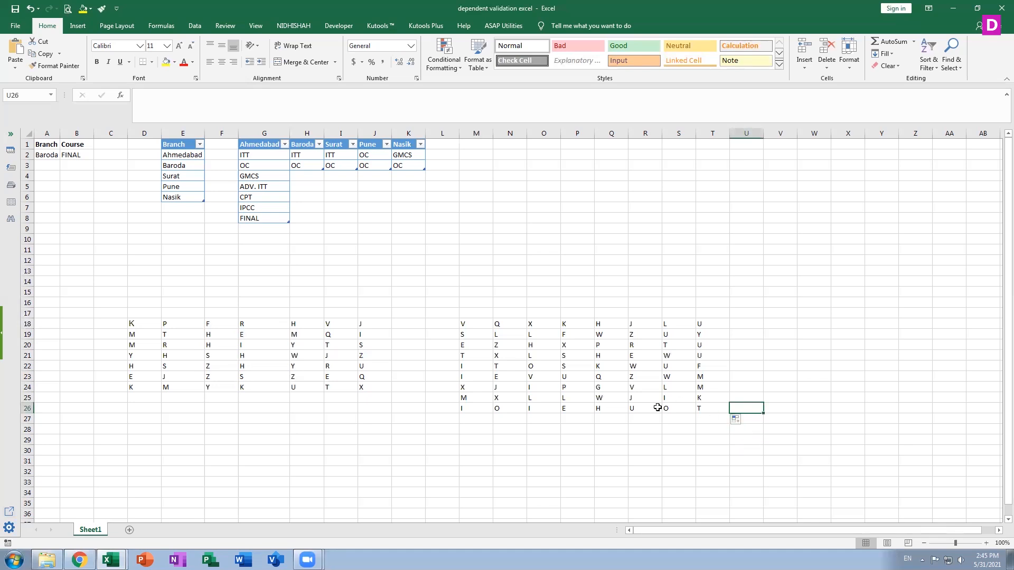
{"action": "left_click", "coordinate": [608, 390]}
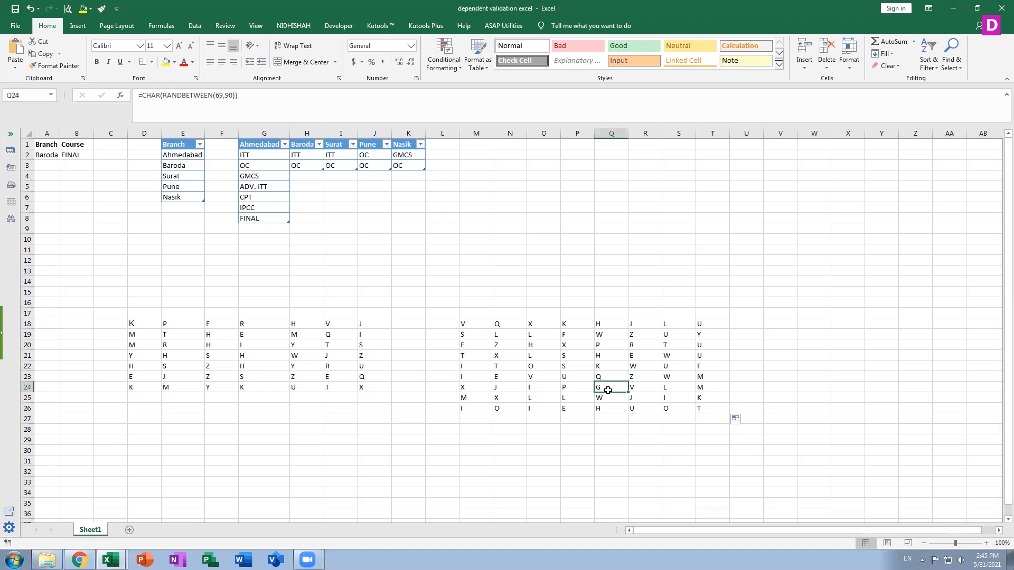
Add a new sheet and enter the header course in F1 with tt, ttc and er in F2:F4.
{"action": "left_click", "coordinate": [130, 530]}
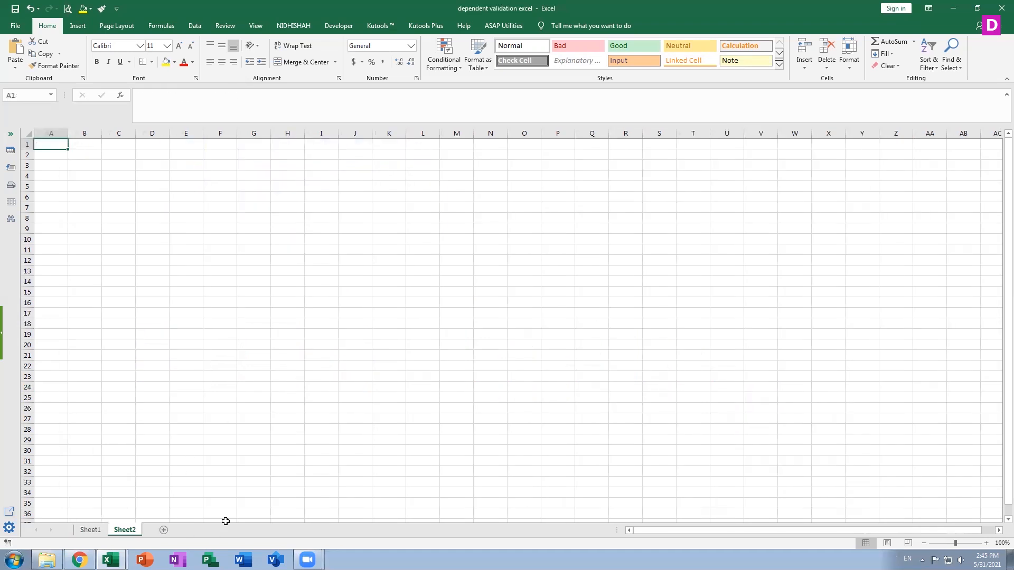
{"action": "left_click", "coordinate": [218, 144]}
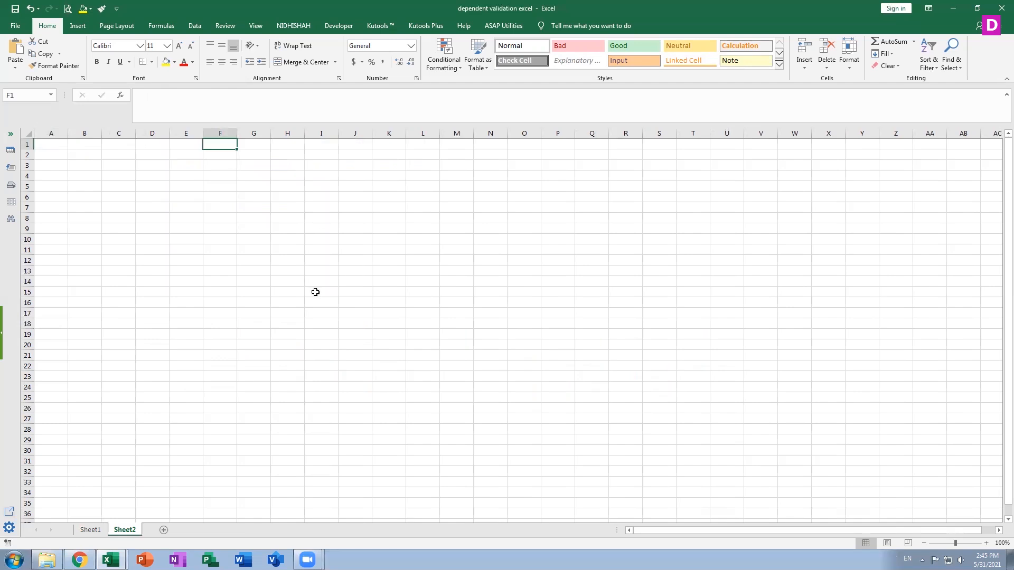
{"action": "type", "text": "course"}
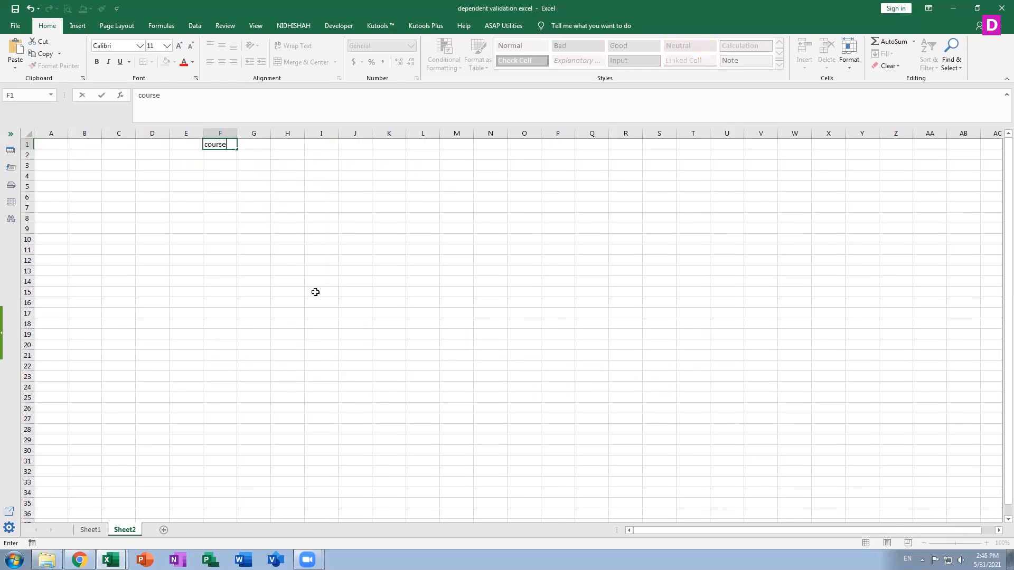
{"action": "key", "text": "Return"}
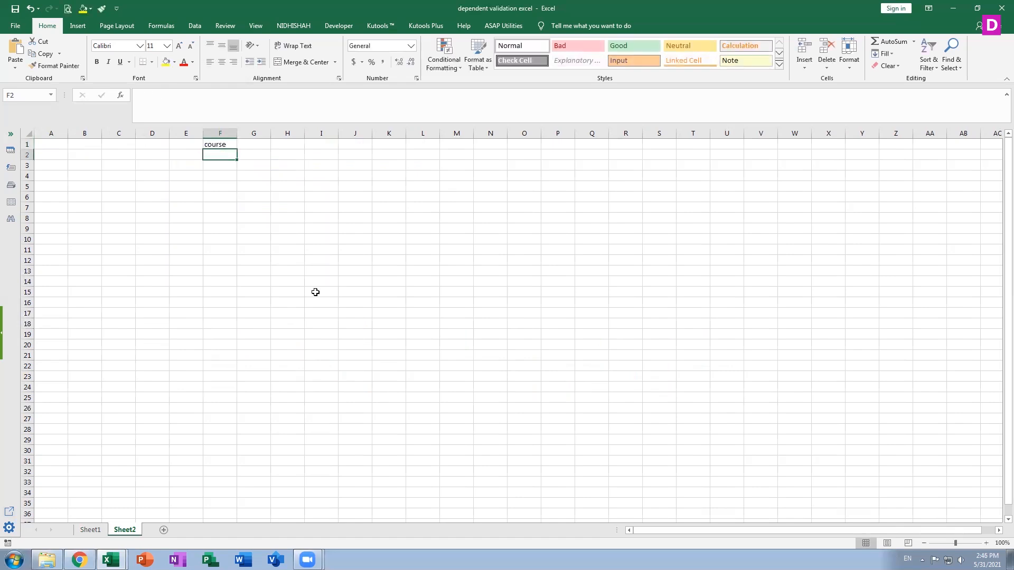
{"action": "type", "text": "tt"}
{"action": "key", "text": "Return"}
{"action": "type", "text": "ttc"}
{"action": "key", "text": "Return"}
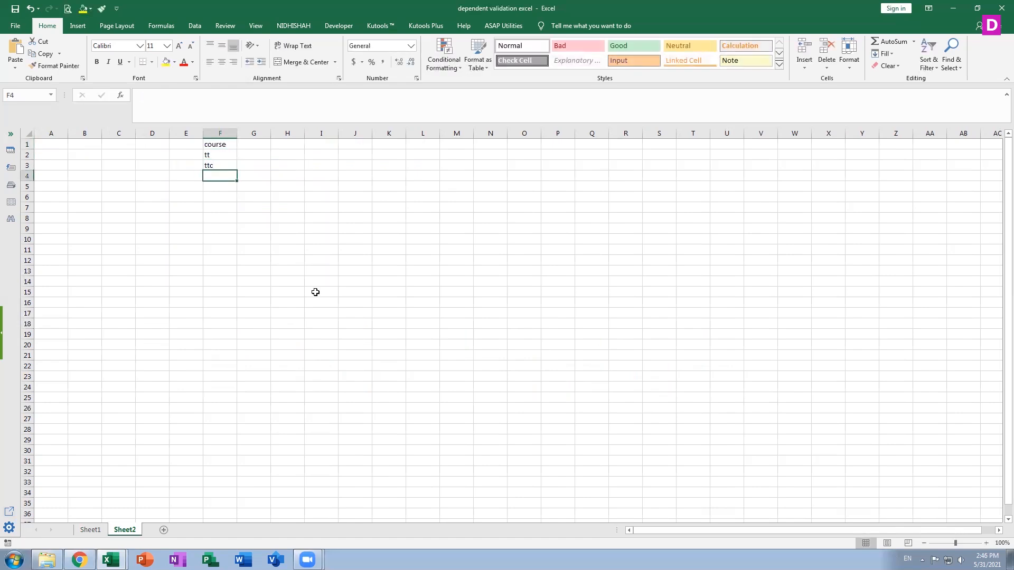
{"action": "type", "text": "er"}
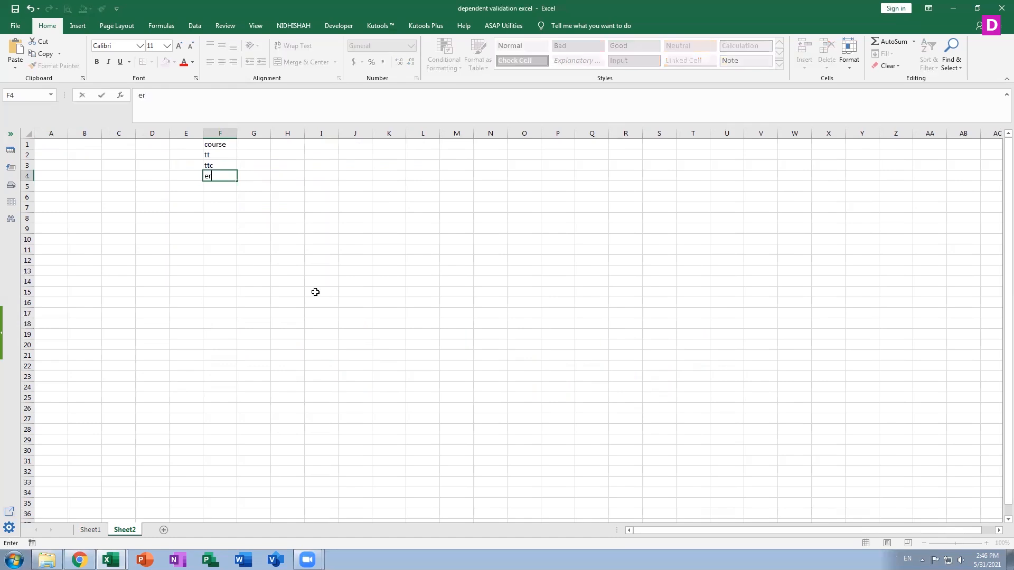
{"action": "key", "text": "Up"}
{"action": "key", "text": "Up"}
{"action": "key", "text": "Up"}
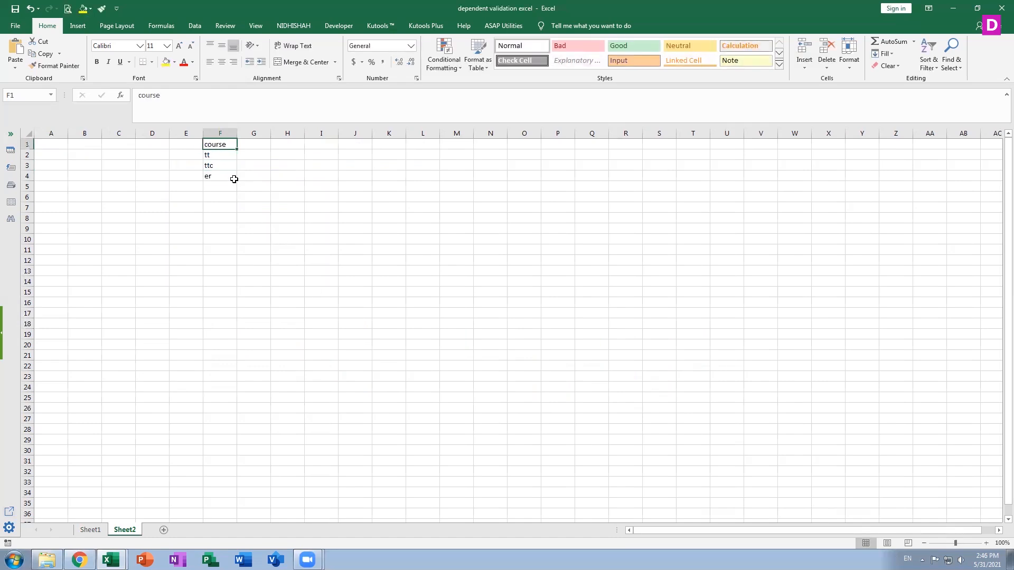
Enter the header tt in I1 with firsttt, secondtt and thirdtt in I2:I4.
{"action": "left_click", "coordinate": [321, 145]}
{"action": "type", "text": "tt"}
{"action": "key", "text": "Return"}
{"action": "type", "text": "fi"}
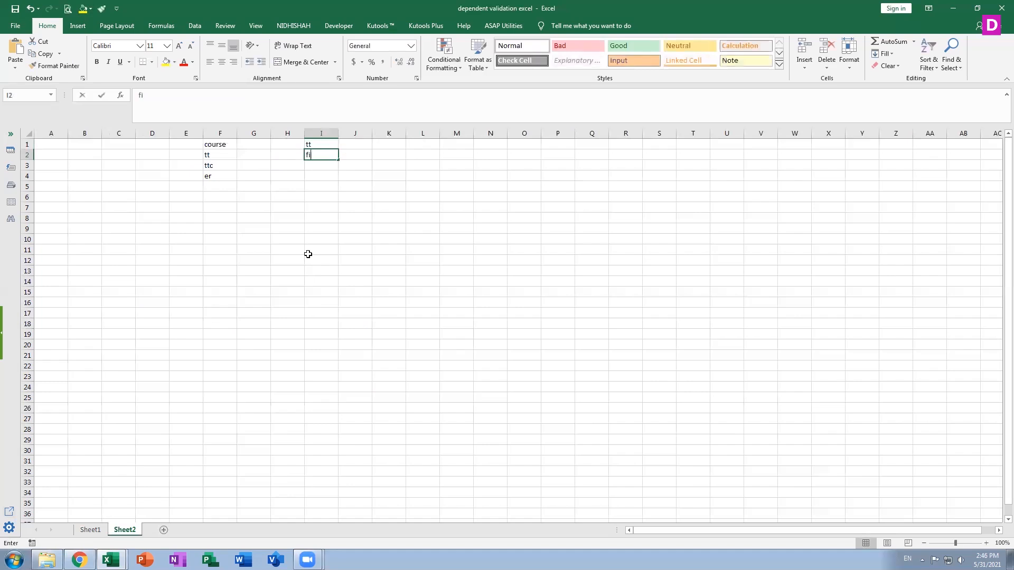
{"action": "type", "text": "rsttt"}
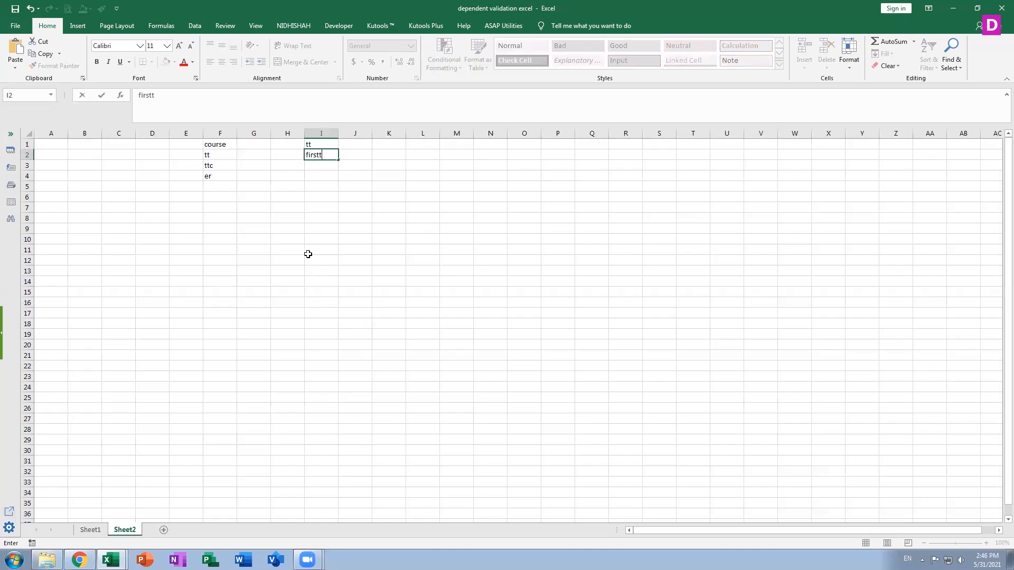
{"action": "key", "text": "Return"}
{"action": "type", "text": "second"}
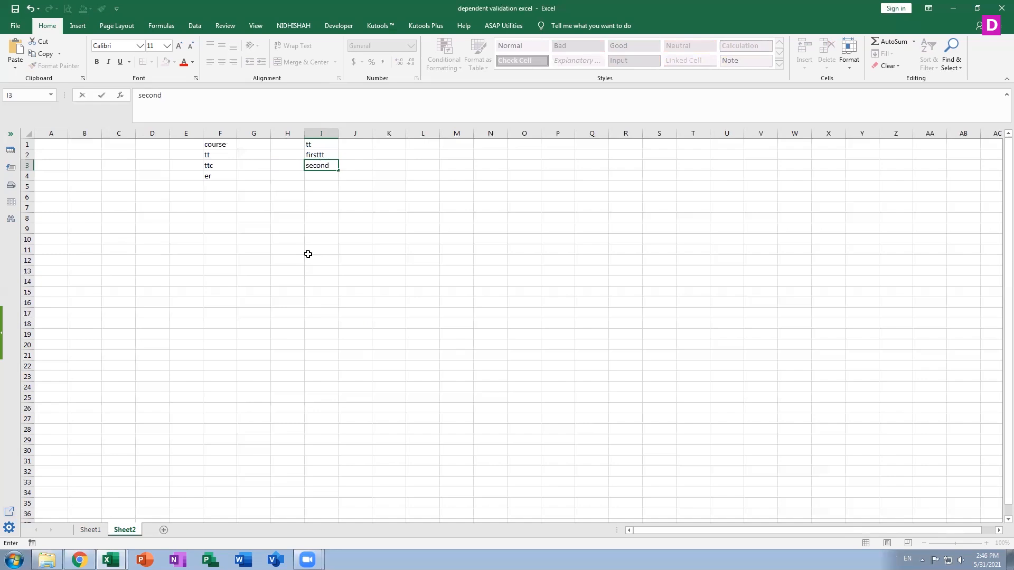
{"action": "type", "text": "tt"}
{"action": "key", "text": "Return"}
{"action": "type", "text": "thirdtt"}
{"action": "key", "text": "Return"}
Enter the header ttc in J1 with firstttc, secondttc and thirdttc in J2:J4.
{"action": "key", "text": "Up"}
{"action": "key", "text": "Up"}
{"action": "key", "text": "Up"}
{"action": "key", "text": "Up"}
{"action": "key", "text": "Right"}
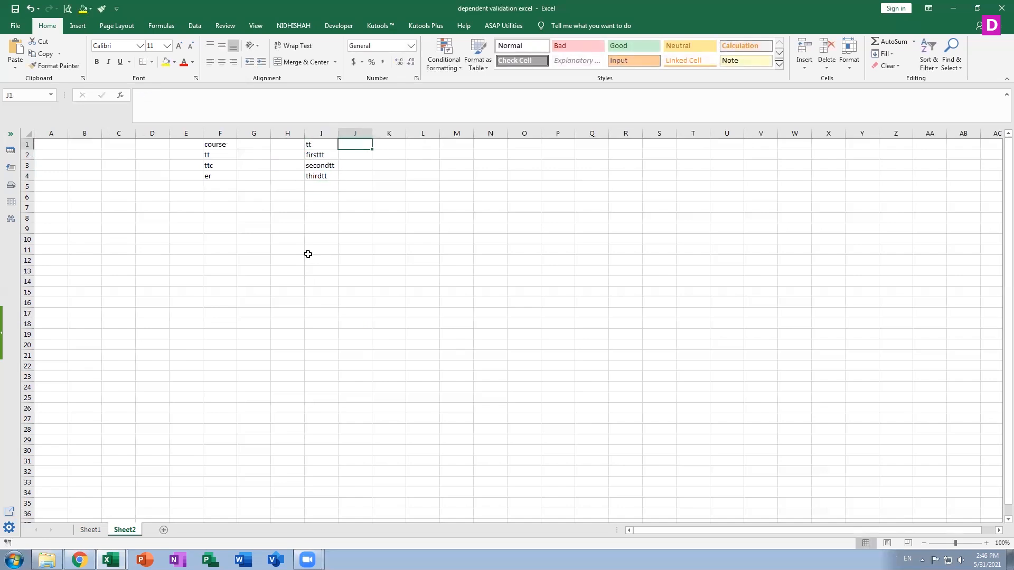
{"action": "type", "text": "ttc"}
{"action": "key", "text": "Return"}
{"action": "type", "text": "firstttc"}
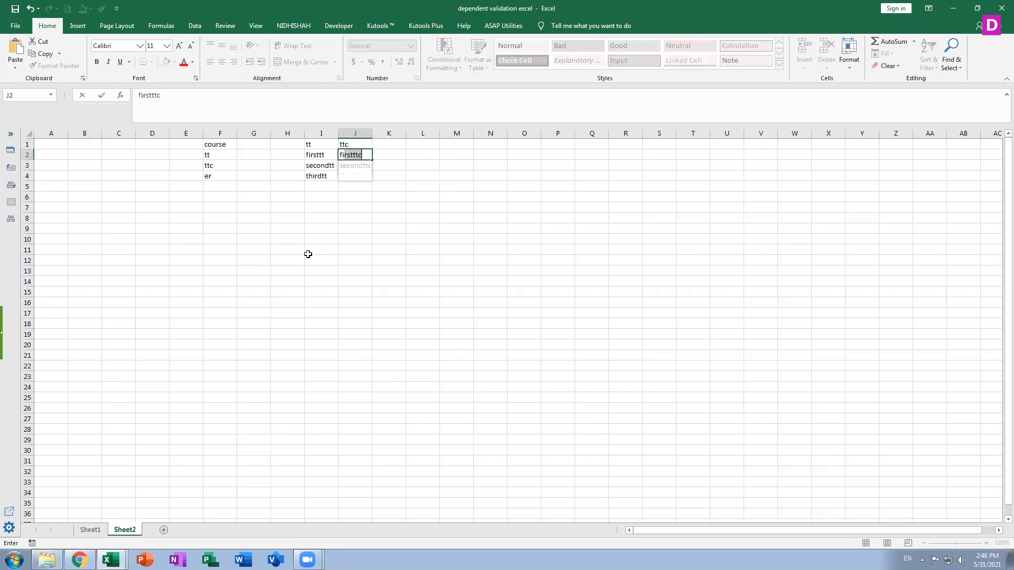
{"action": "key", "text": "Return"}
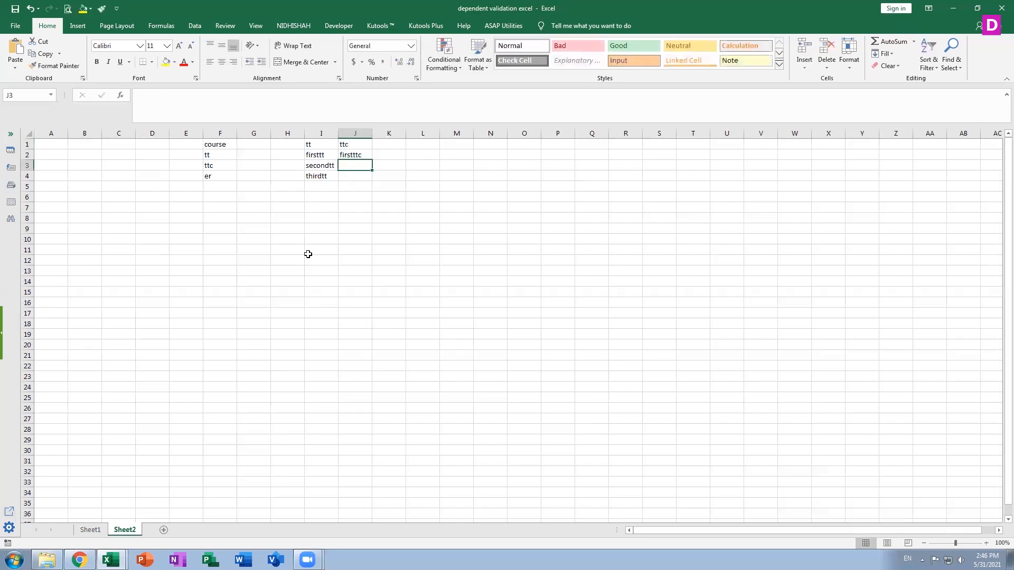
{"action": "type", "text": "second"}
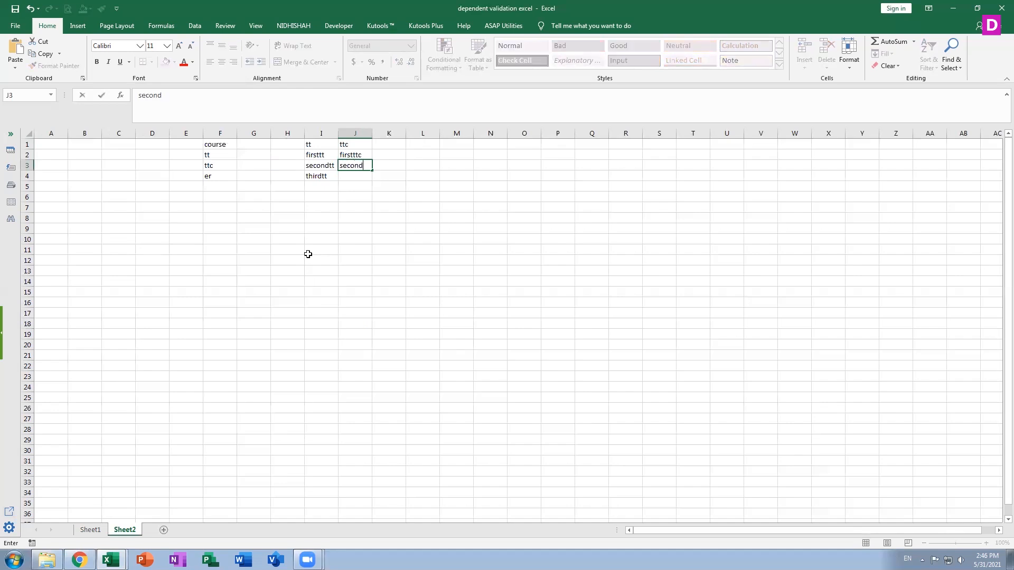
{"action": "type", "text": "ttc"}
{"action": "key", "text": "Return"}
{"action": "type", "text": "thirdttc"}
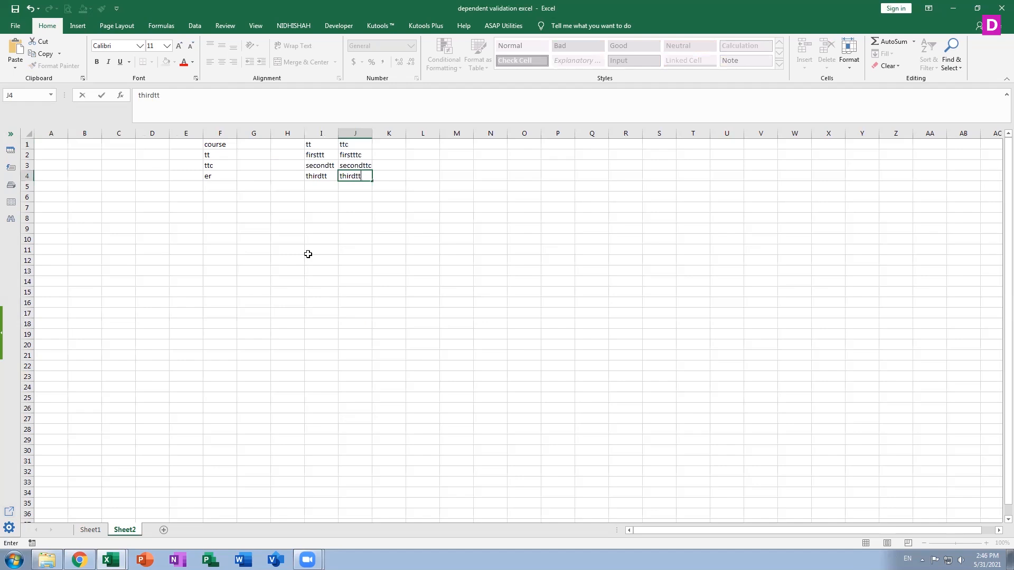
{"action": "key", "text": "Return"}
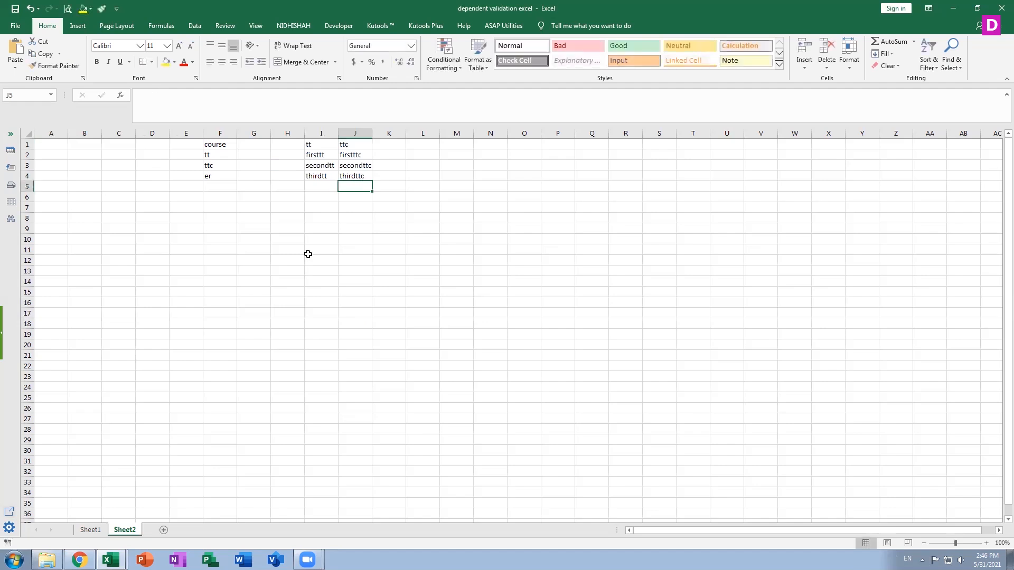
Enter the header er in K1 with firster, seconder and thirder in K2:K4.
{"action": "left_click", "coordinate": [399, 143]}
{"action": "type", "text": "er"}
{"action": "key", "text": "Return"}
{"action": "type", "text": "fi"}
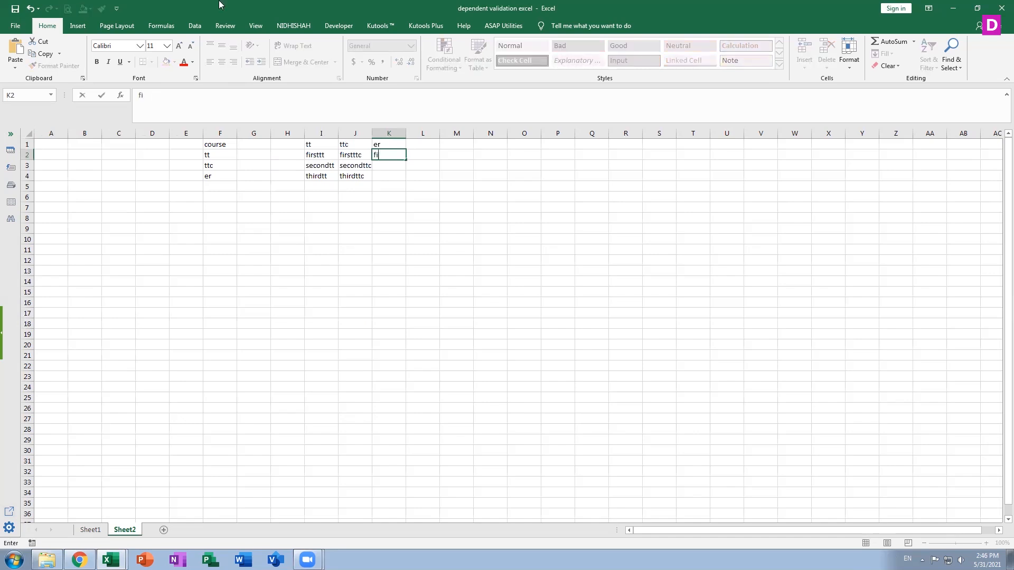
{"action": "type", "text": "rster"}
{"action": "key", "text": "Return"}
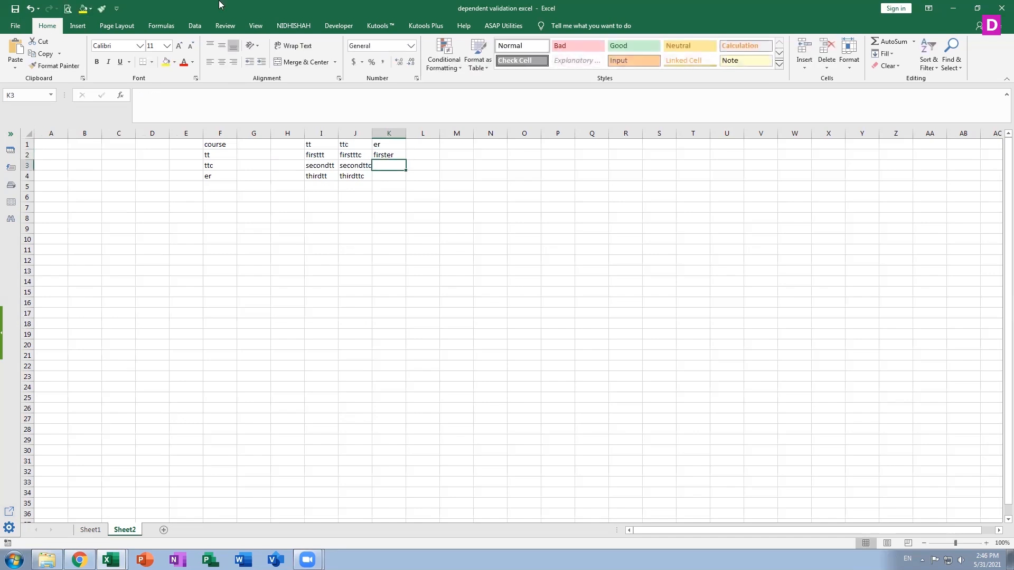
{"action": "type", "text": "seconf"}
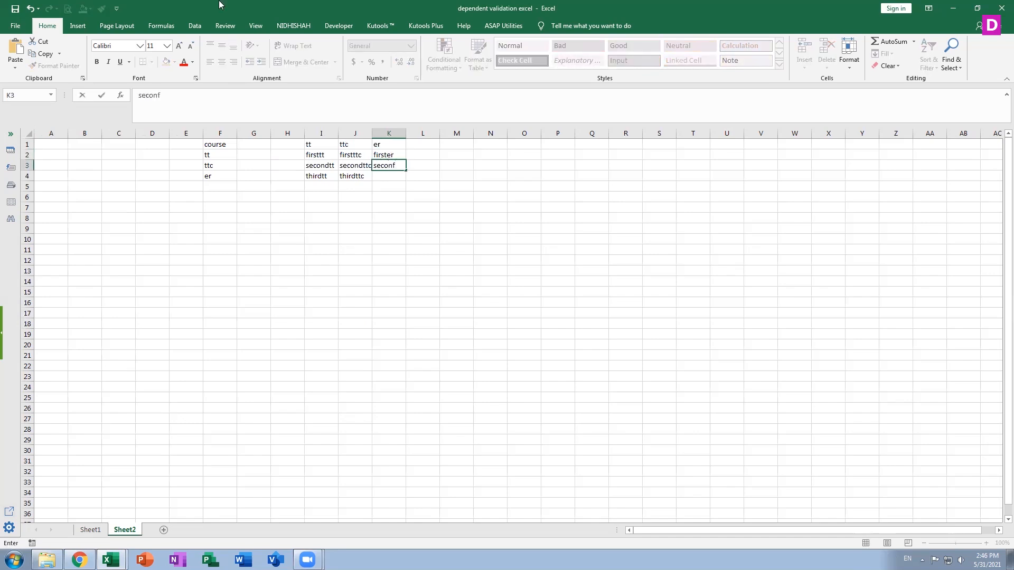
{"action": "key", "text": "BackSpace"}
{"action": "type", "text": "der"}
{"action": "key", "text": "Return"}
{"action": "type", "text": "thi"}
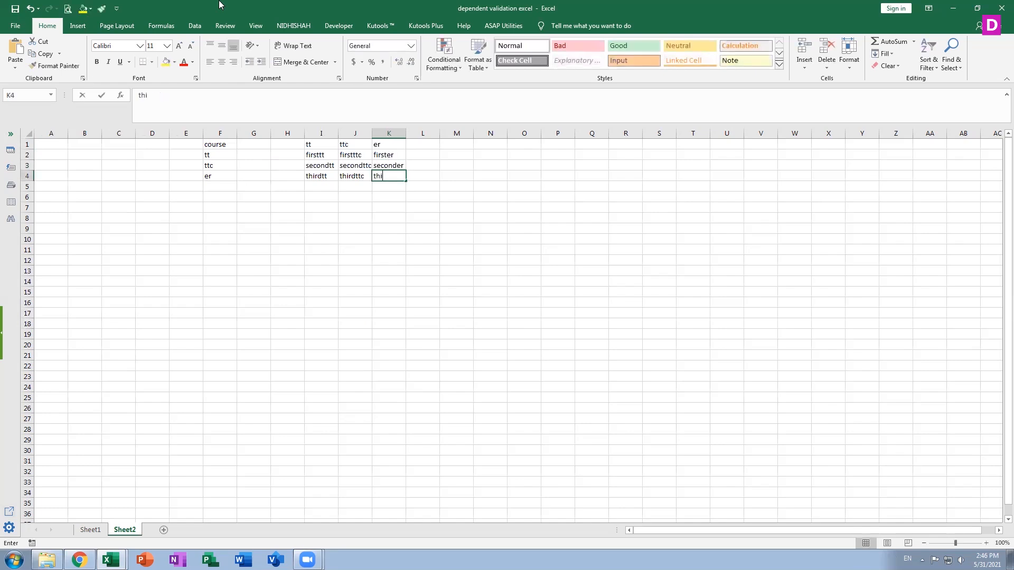
{"action": "type", "text": "rd"}
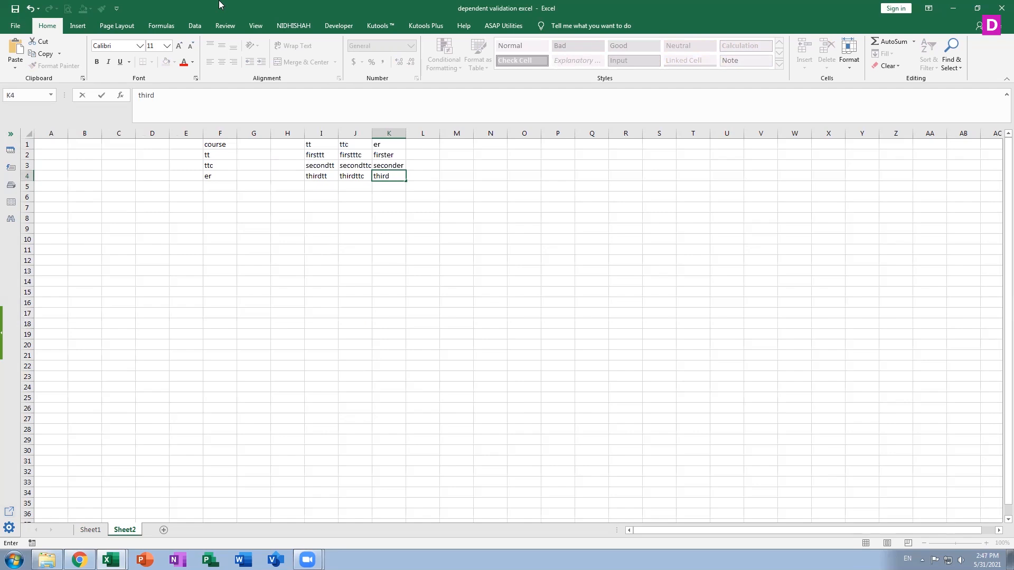
{"action": "type", "text": "r"}
{"action": "type", "text": "er"}
{"action": "key", "text": "Return"}
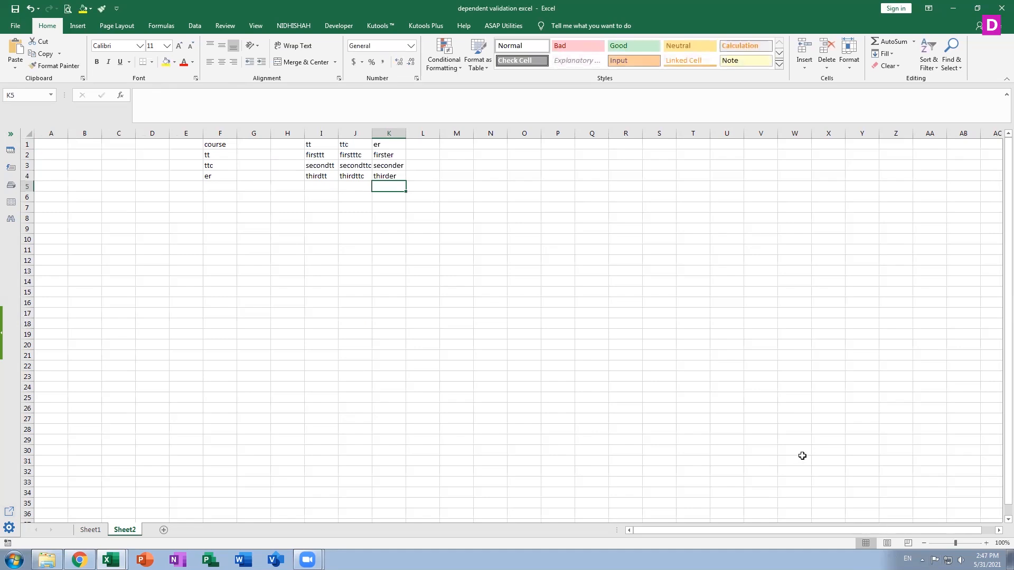
Convert the course list in F1:F4 into a table that uses its first row as headers.
{"action": "left_click", "coordinate": [216, 146]}
{"action": "left_click", "coordinate": [208, 178]}
{"action": "left_click", "coordinate": [216, 144]}
{"action": "left_click_drag", "start_coordinate": [216, 144], "coordinate": [214, 177]}
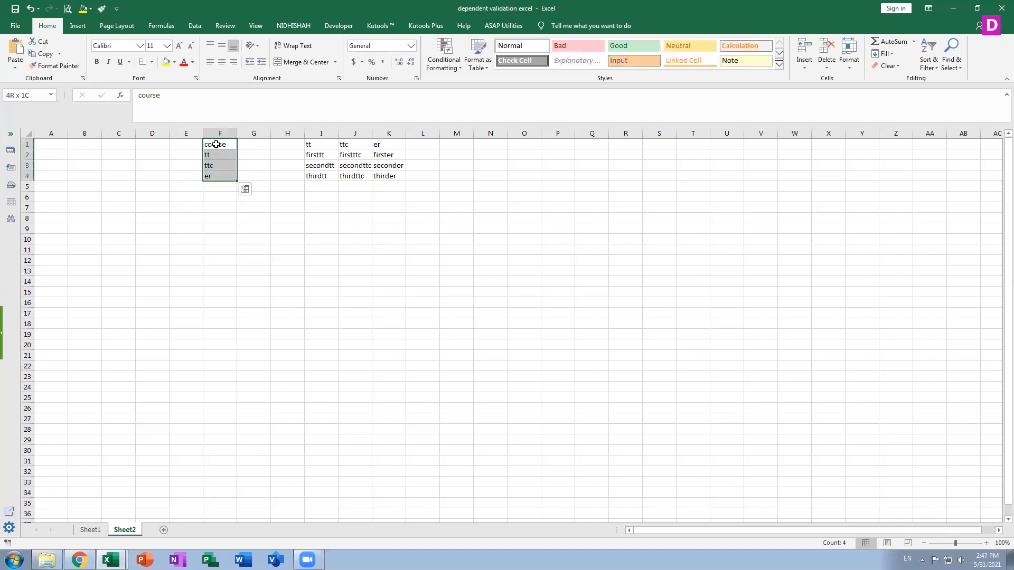
{"action": "left_click", "coordinate": [194, 26]}
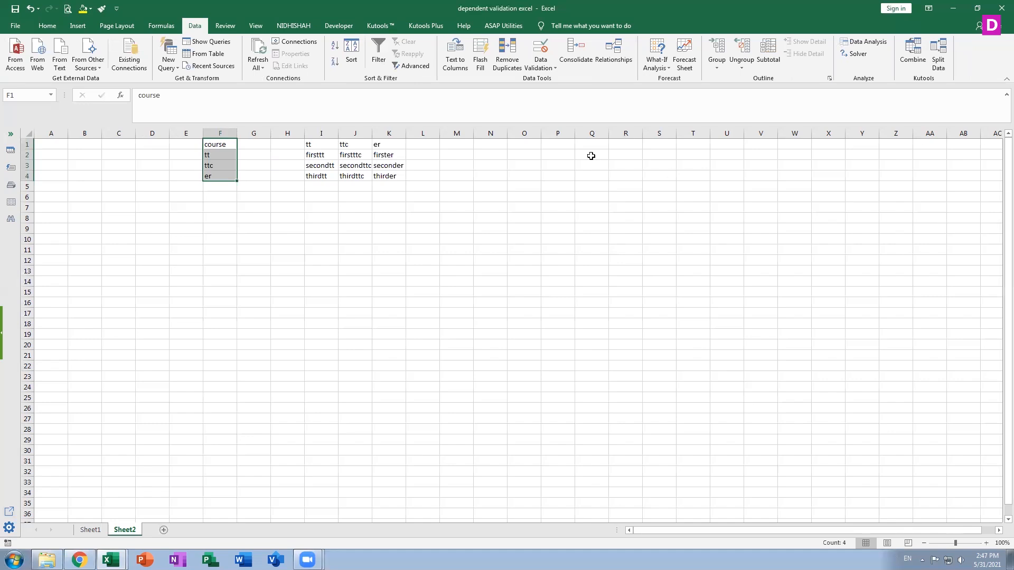
{"action": "left_click", "coordinate": [74, 27]}
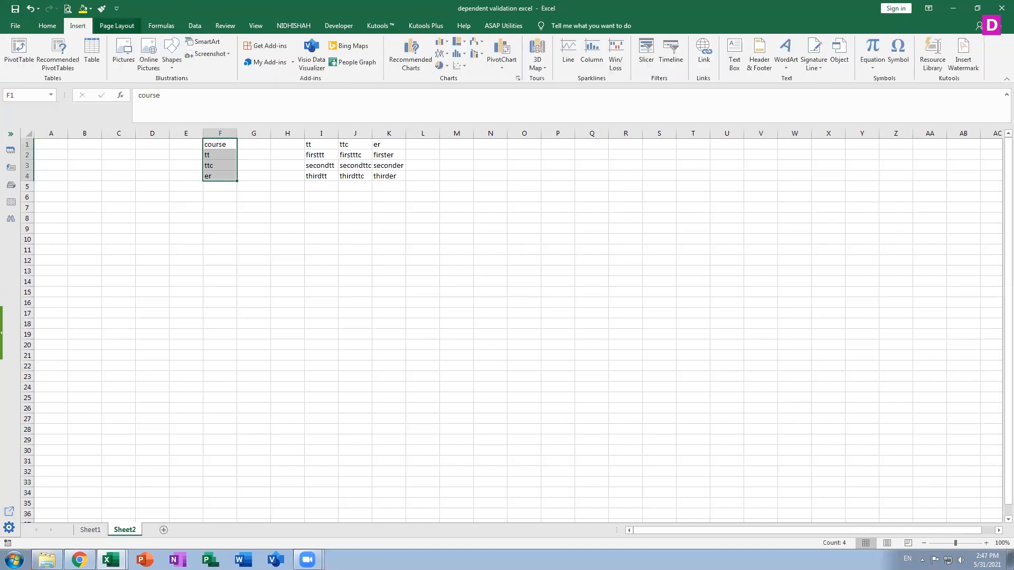
{"action": "left_click", "coordinate": [93, 48]}
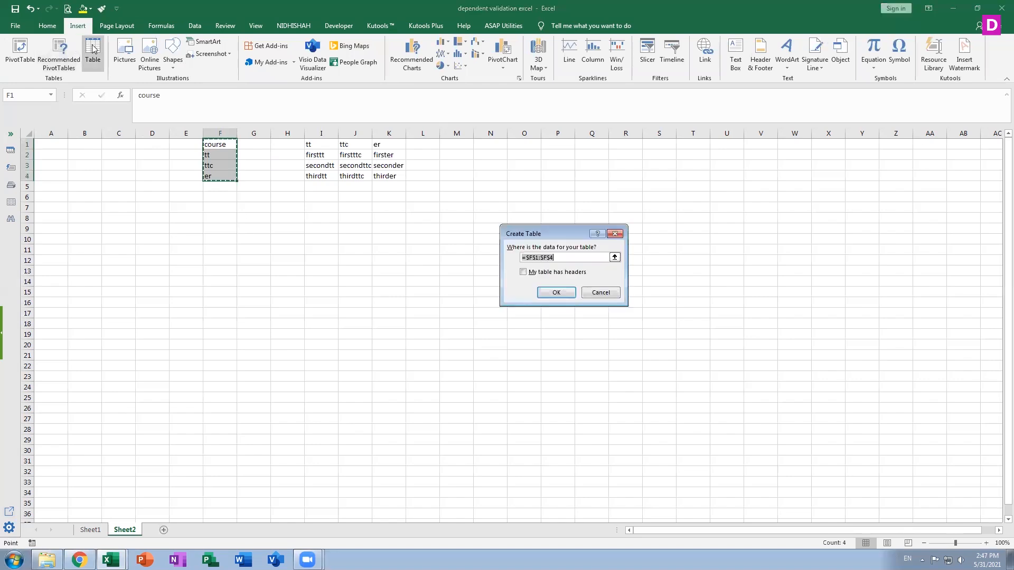
{"action": "left_click", "coordinate": [553, 274]}
{"action": "left_click", "coordinate": [554, 293]}
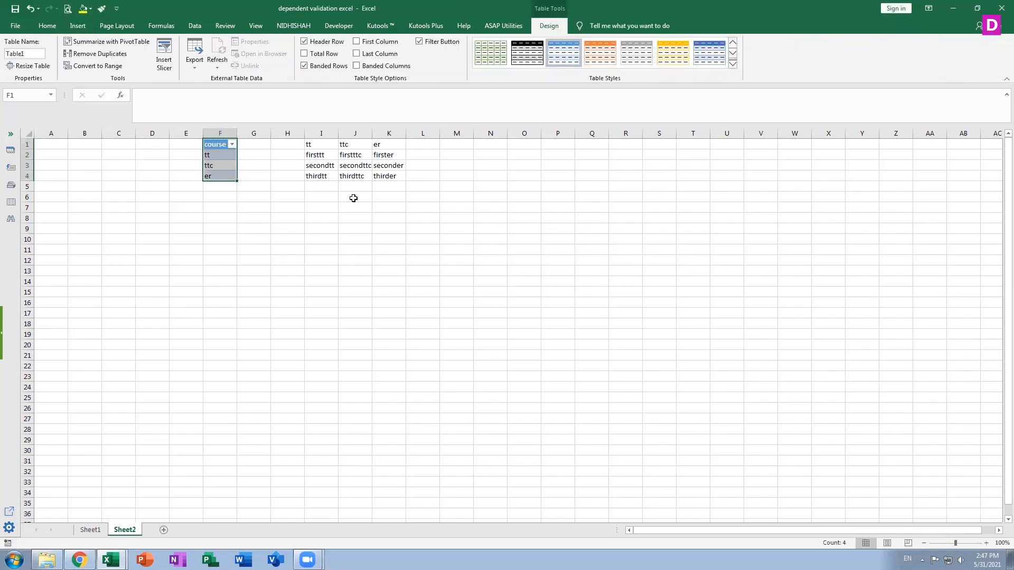
Convert the tt list in I1:I4 into its own table with headers.
{"action": "left_click", "coordinate": [321, 146]}
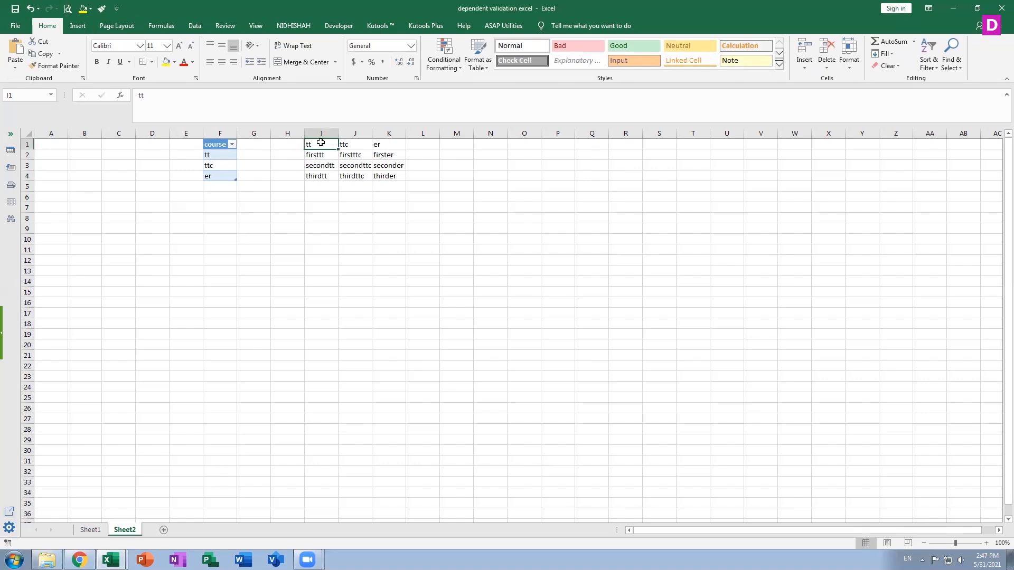
{"action": "key", "text": "shift+Down"}
{"action": "key", "text": "shift+Down"}
{"action": "key", "text": "shift+Down"}
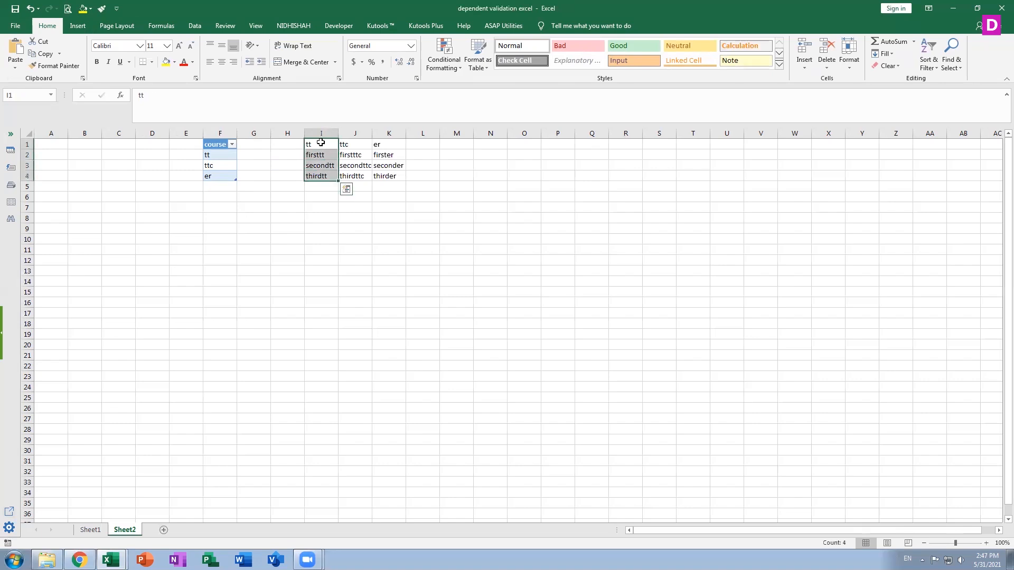
{"action": "left_click", "coordinate": [77, 25]}
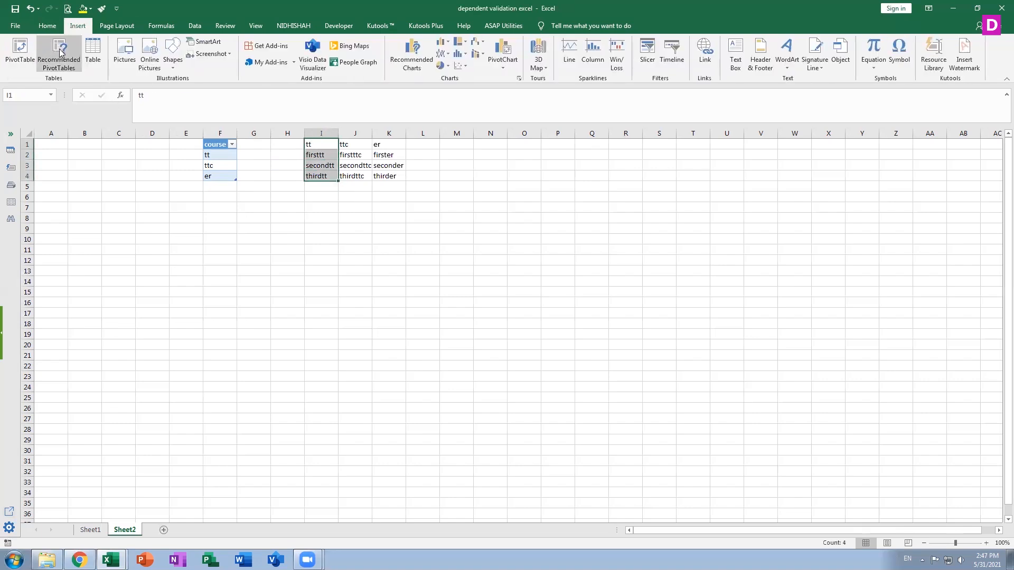
{"action": "left_click", "coordinate": [93, 53]}
{"action": "left_click", "coordinate": [552, 274]}
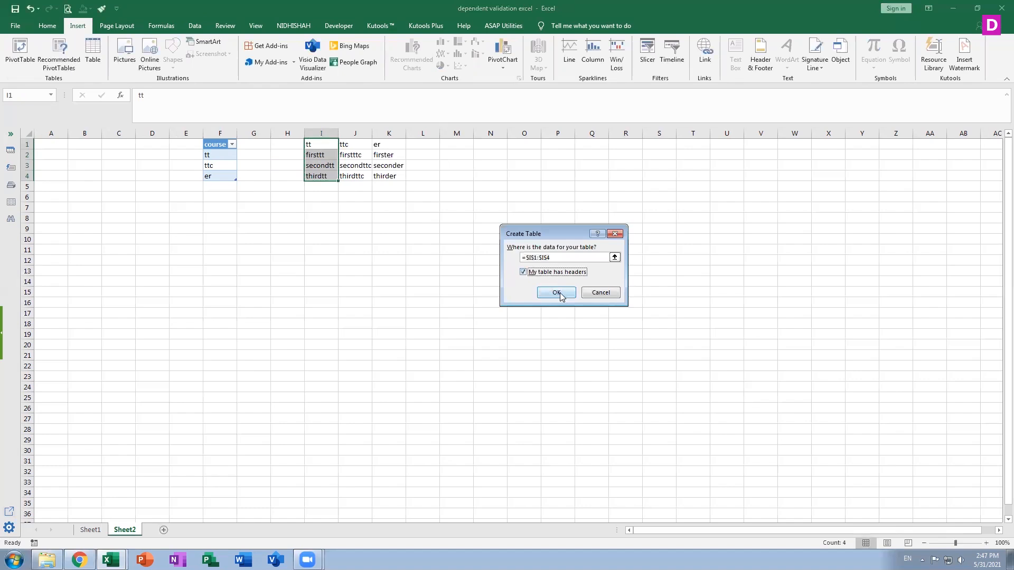
{"action": "left_click", "coordinate": [560, 292]}
Convert the ttc list in J1:J4 into its own table with headers.
{"action": "left_click", "coordinate": [353, 146]}
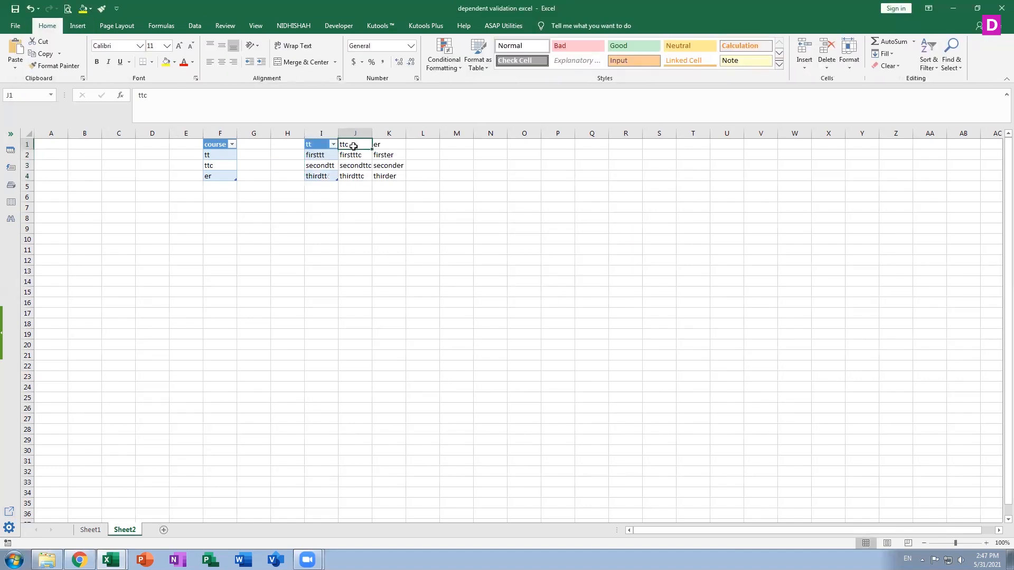
{"action": "key", "text": "shift+Down"}
{"action": "key", "text": "shift+Down"}
{"action": "key", "text": "shift+Down"}
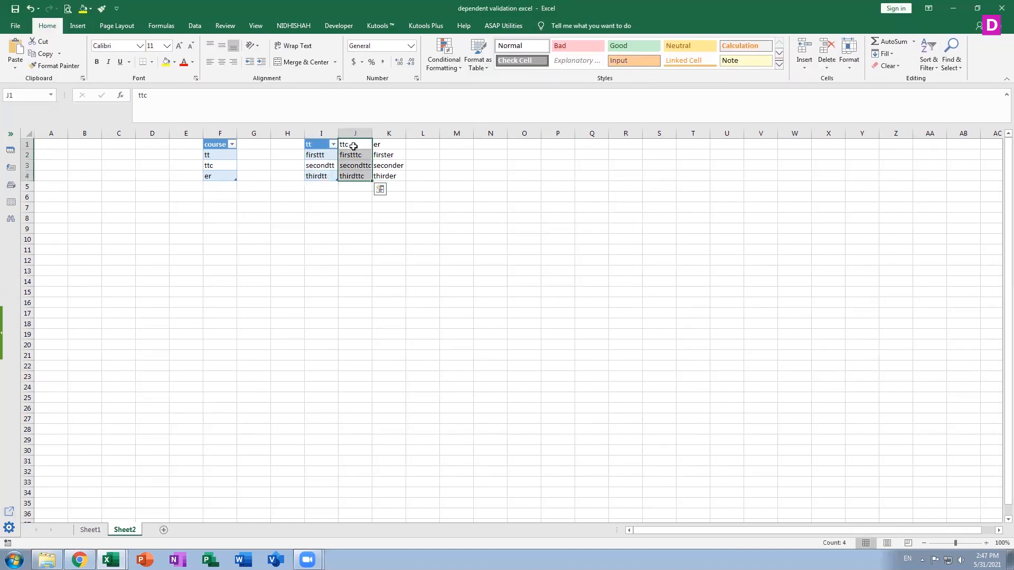
{"action": "left_click", "coordinate": [77, 26]}
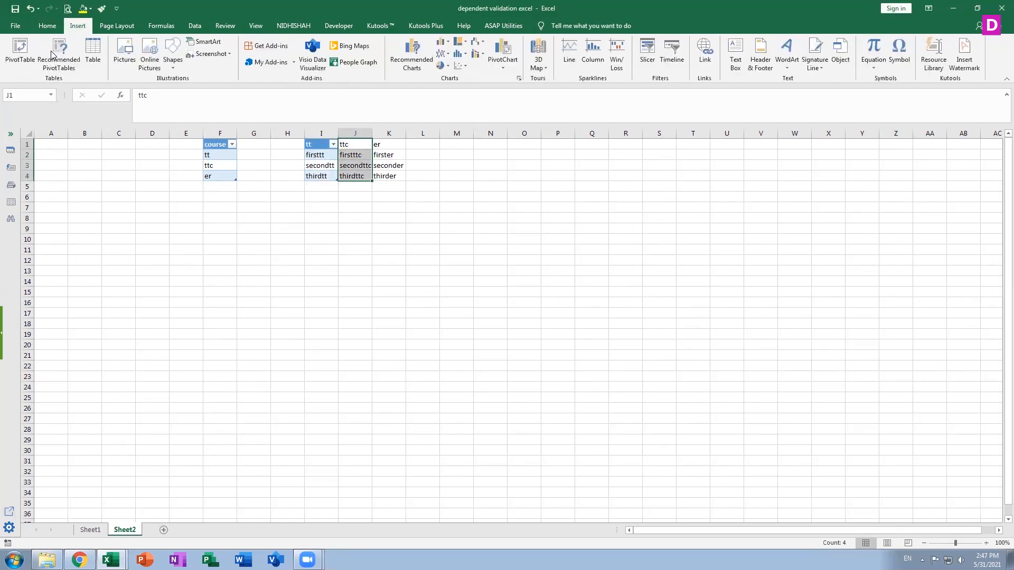
{"action": "left_click", "coordinate": [92, 52]}
{"action": "left_click", "coordinate": [532, 272]}
{"action": "left_click", "coordinate": [544, 292]}
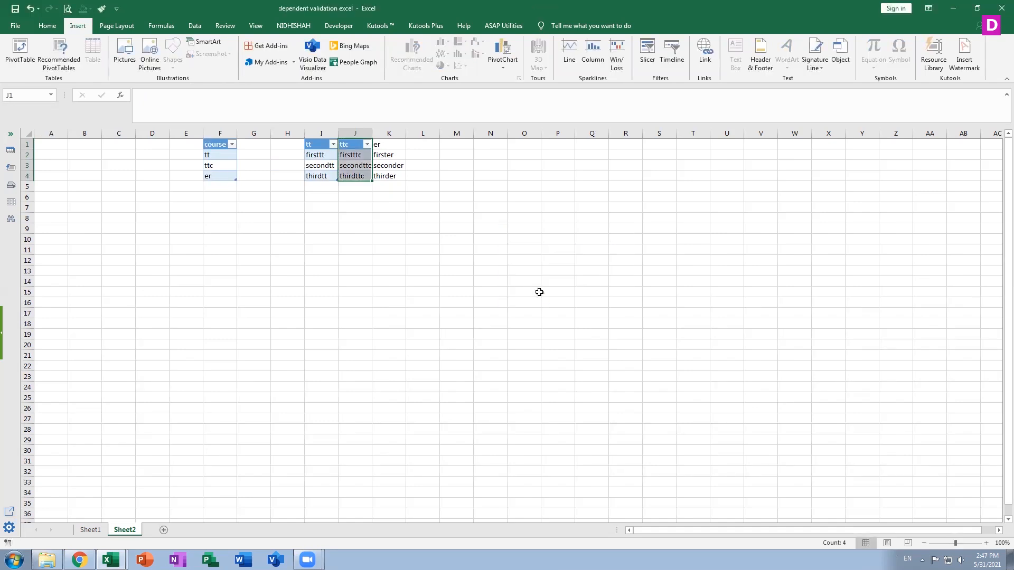
Convert the er list in K1:K4 into its own table with headers.
{"action": "left_click", "coordinate": [383, 147]}
{"action": "key", "text": "shift+Down"}
{"action": "key", "text": "shift+Down"}
{"action": "key", "text": "shift+Down"}
{"action": "left_click", "coordinate": [78, 25]}
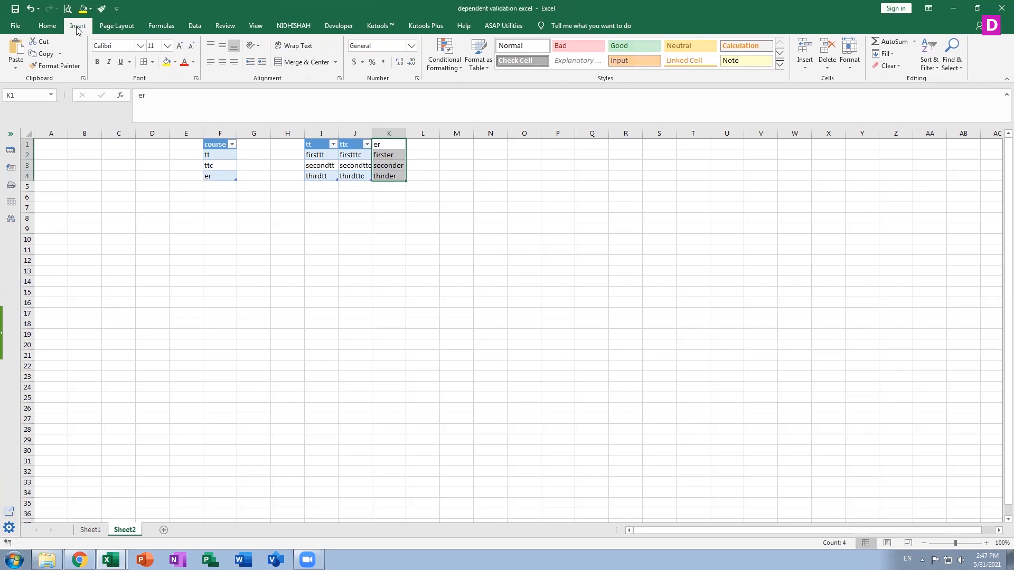
{"action": "left_click", "coordinate": [92, 53]}
{"action": "left_click", "coordinate": [530, 271]}
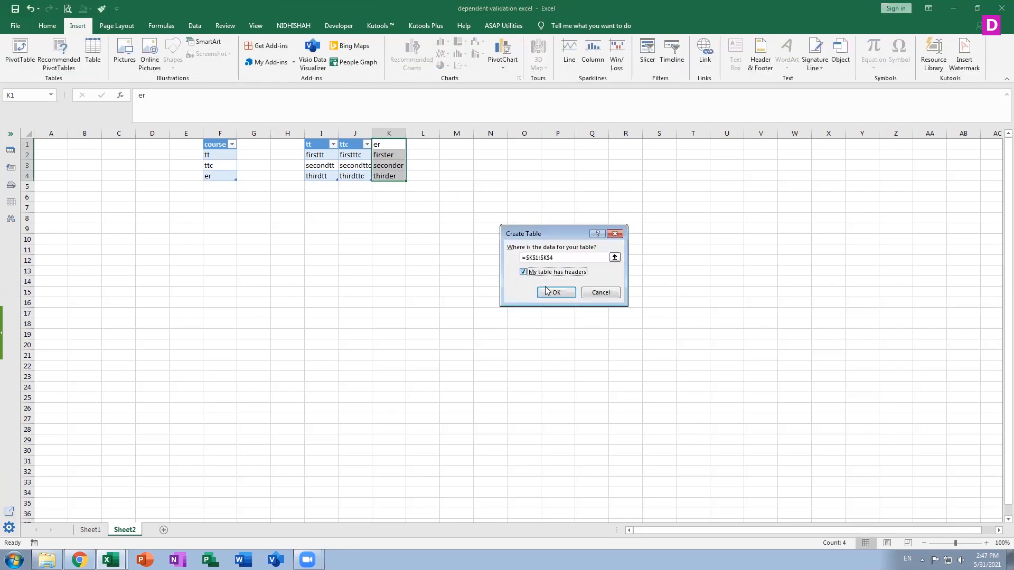
{"action": "left_click", "coordinate": [549, 292]}
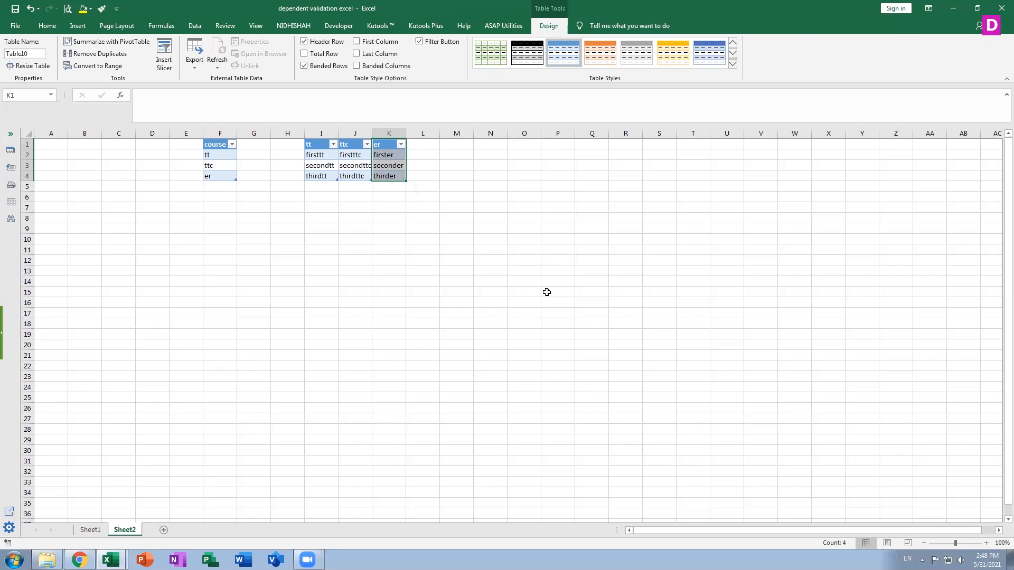
Enter the label course in A1 and the label course_value in A2.
{"action": "left_click", "coordinate": [218, 143]}
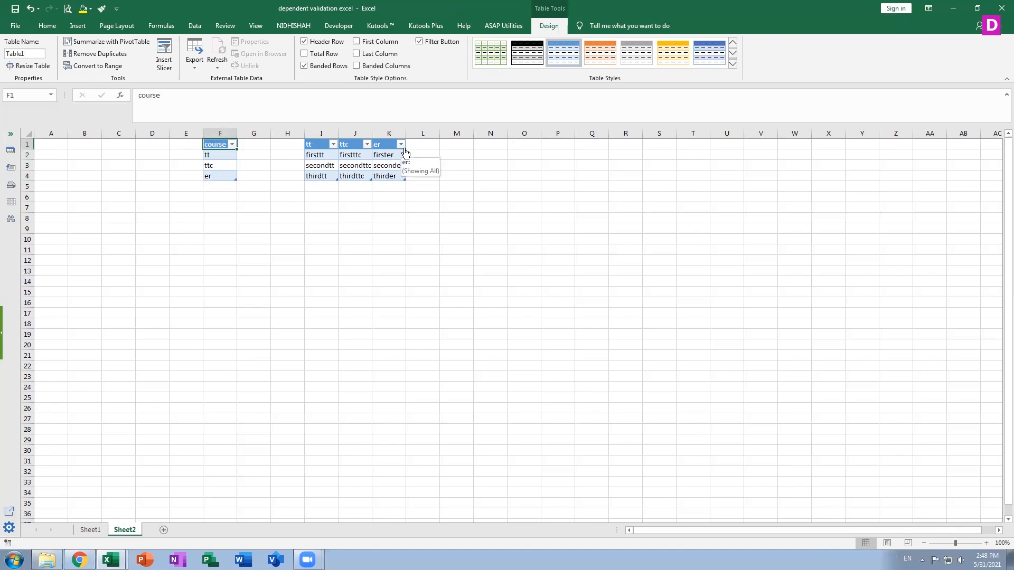
{"action": "left_click", "coordinate": [47, 144]}
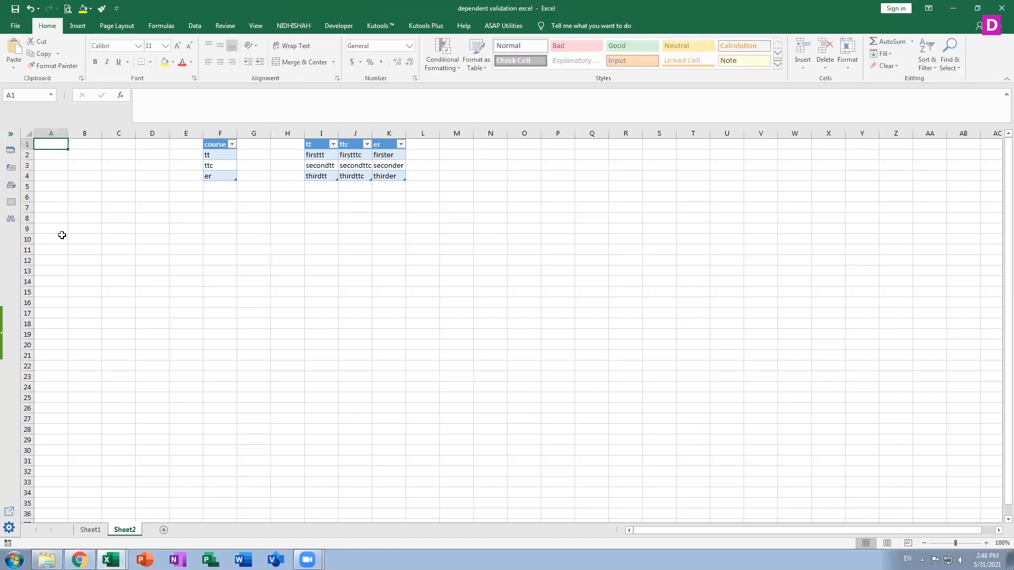
{"action": "type", "text": "course"}
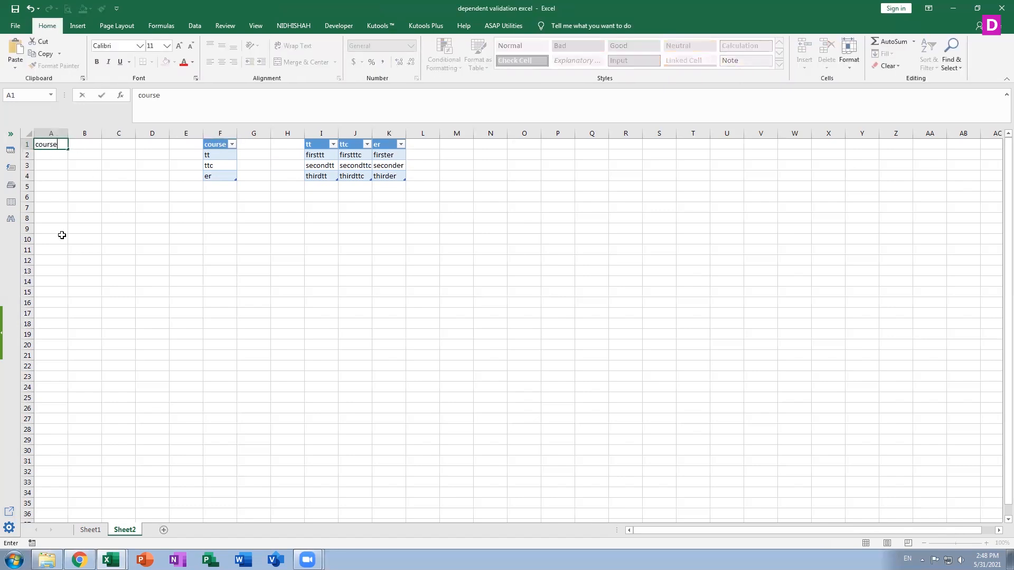
{"action": "key", "text": "Return"}
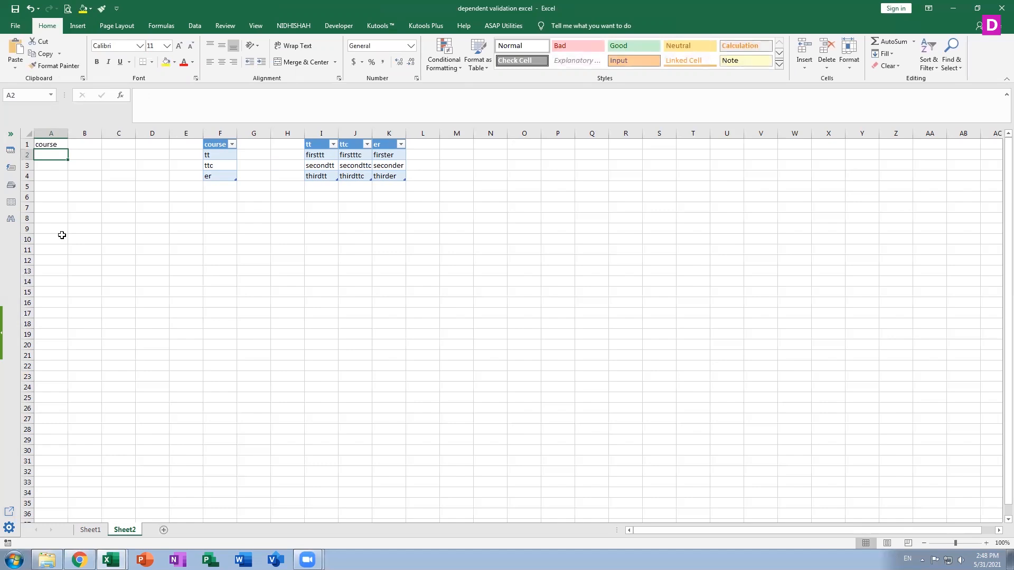
{"action": "type", "text": "su"}
{"action": "key", "text": "BackSpace"}
{"action": "key", "text": "BackSpace"}
{"action": "type", "text": "course"}
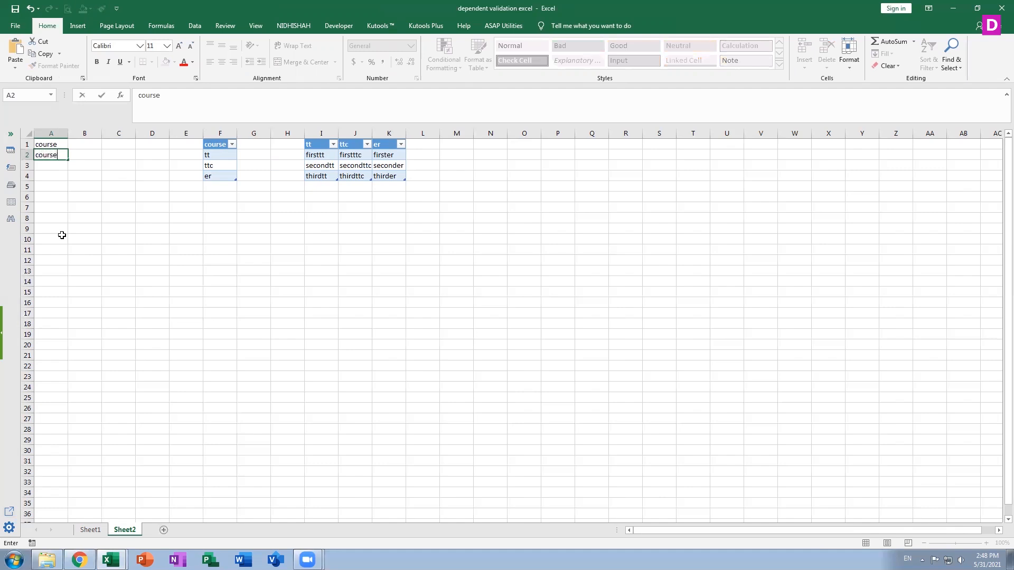
{"action": "type", "text": "_value"}
{"action": "key", "text": "Return"}
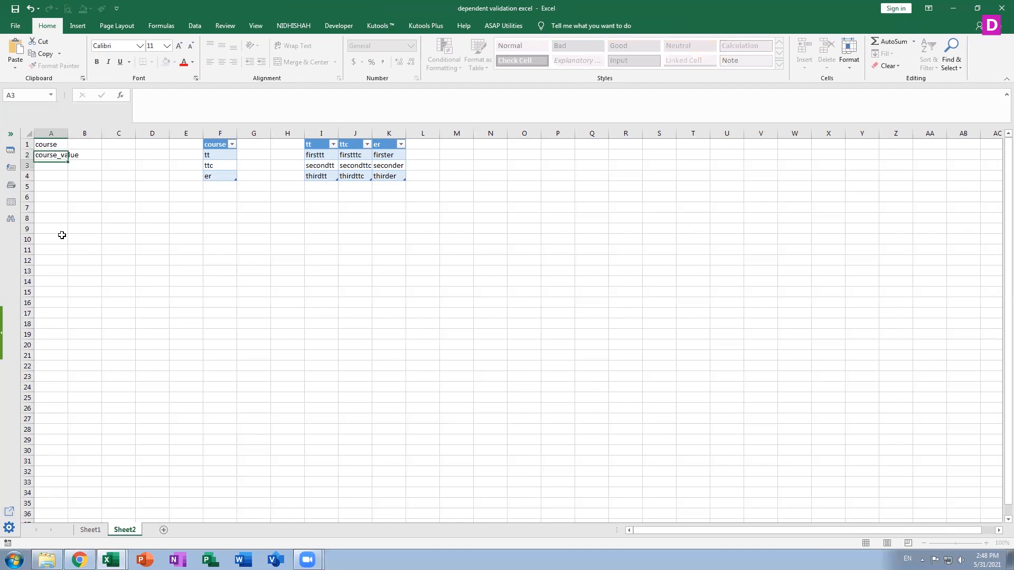
Widen column A to fit the course_value label and select cell B1.
{"action": "key", "text": "Up"}
{"action": "key", "text": "Up"}
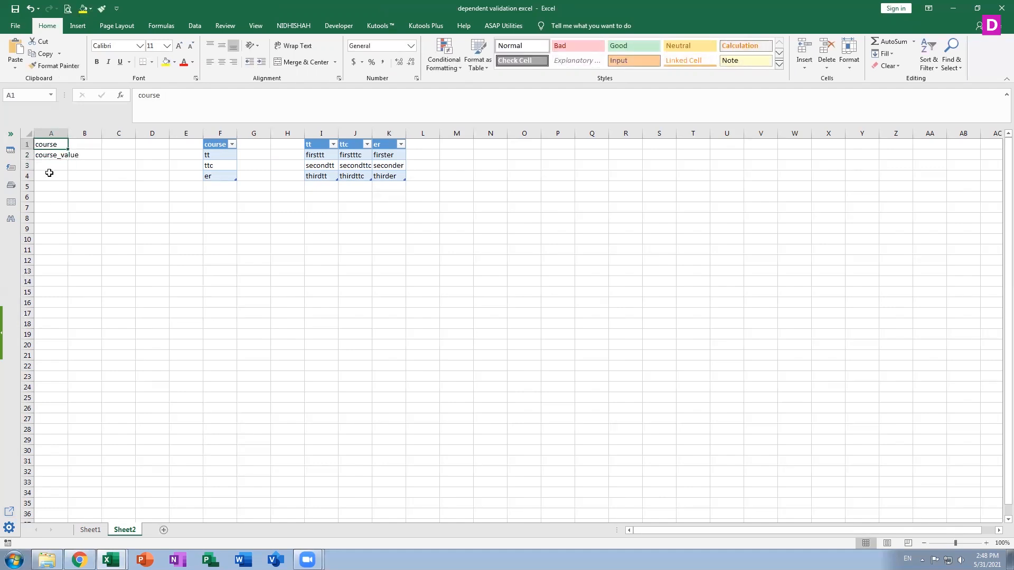
{"action": "left_click_drag", "start_coordinate": [68, 133], "coordinate": [86, 133]}
{"action": "left_click", "coordinate": [102, 146]}
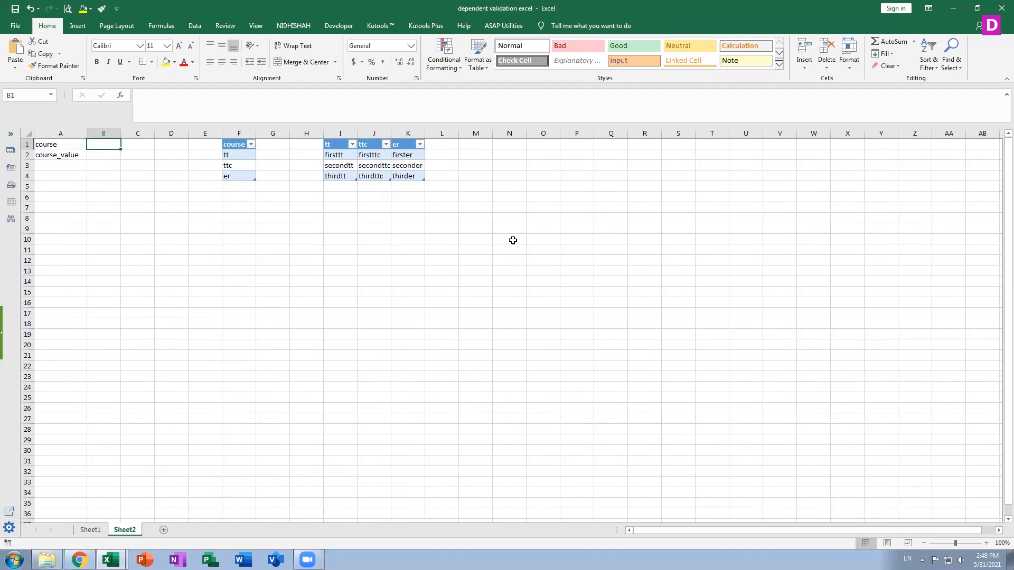
Add fourtt in I5 as a new entry at the end of the tt table.
{"action": "left_click", "coordinate": [339, 188]}
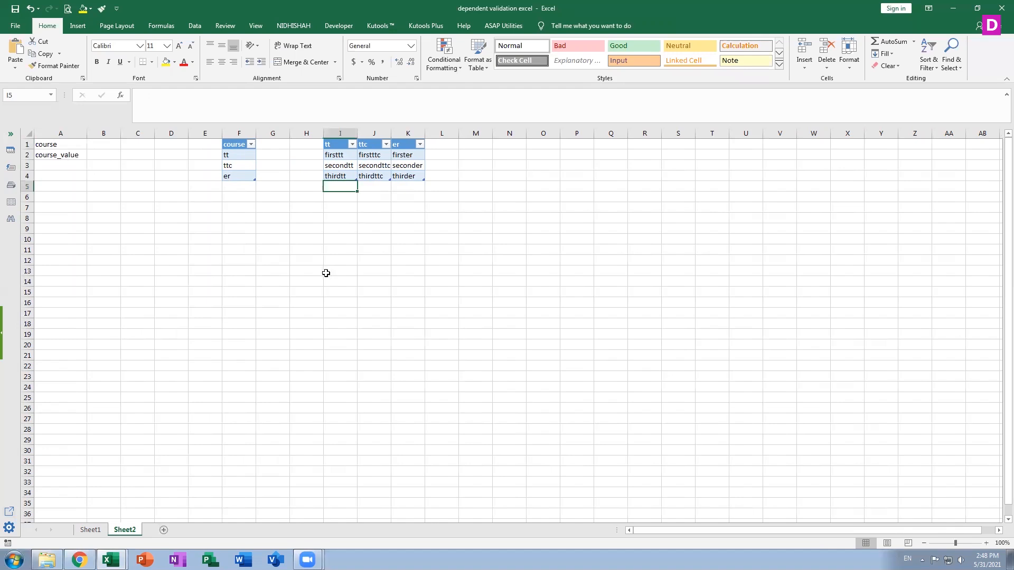
{"action": "type", "text": "four"}
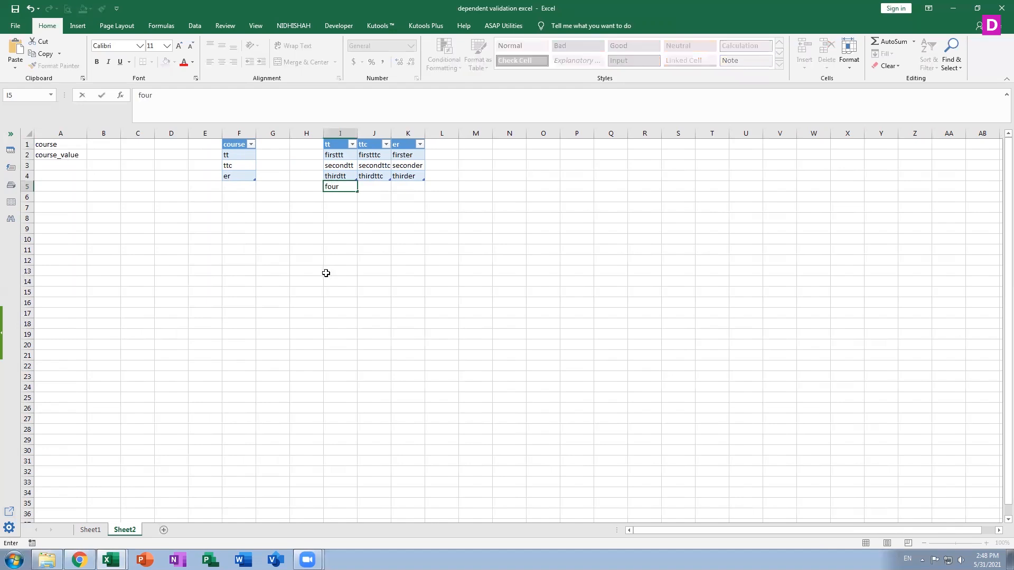
{"action": "type", "text": "tt"}
{"action": "key", "text": "Return"}
{"action": "left_click", "coordinate": [516, 221]}
Add fourttc in J5 as a new entry at the end of the ttc table.
{"action": "left_click", "coordinate": [374, 185]}
{"action": "type", "text": "fou"}
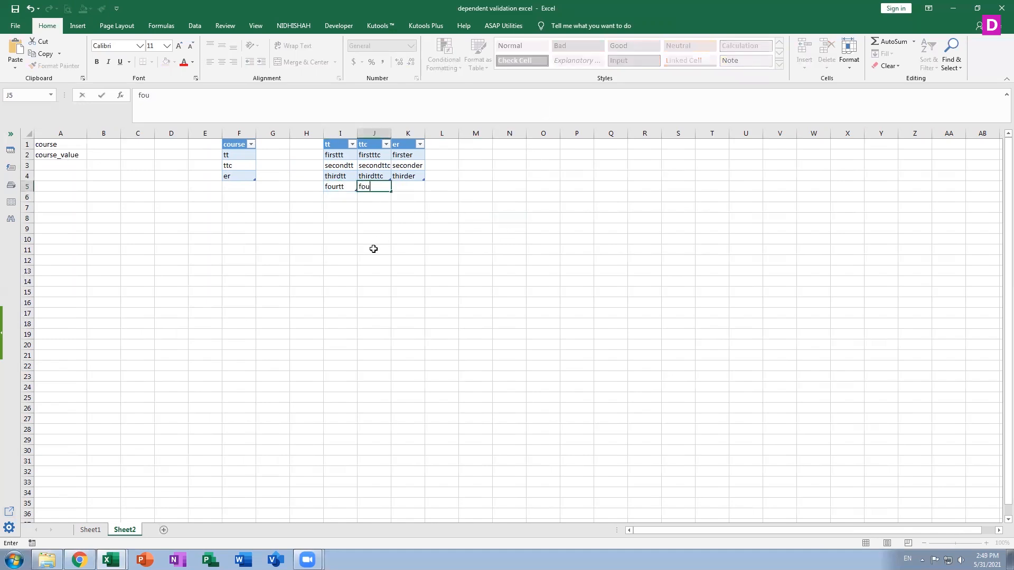
{"action": "type", "text": "rttc"}
{"action": "key", "text": "Return"}
Add fourer in K5 as a new entry at the end of the er table.
{"action": "key", "text": "Up"}
{"action": "key", "text": "Right"}
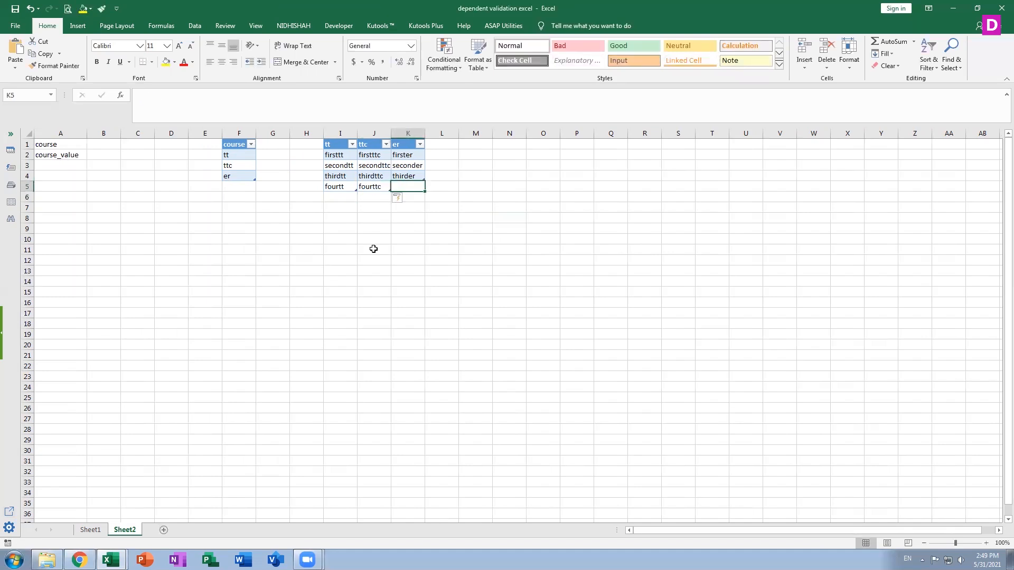
{"action": "type", "text": "four"}
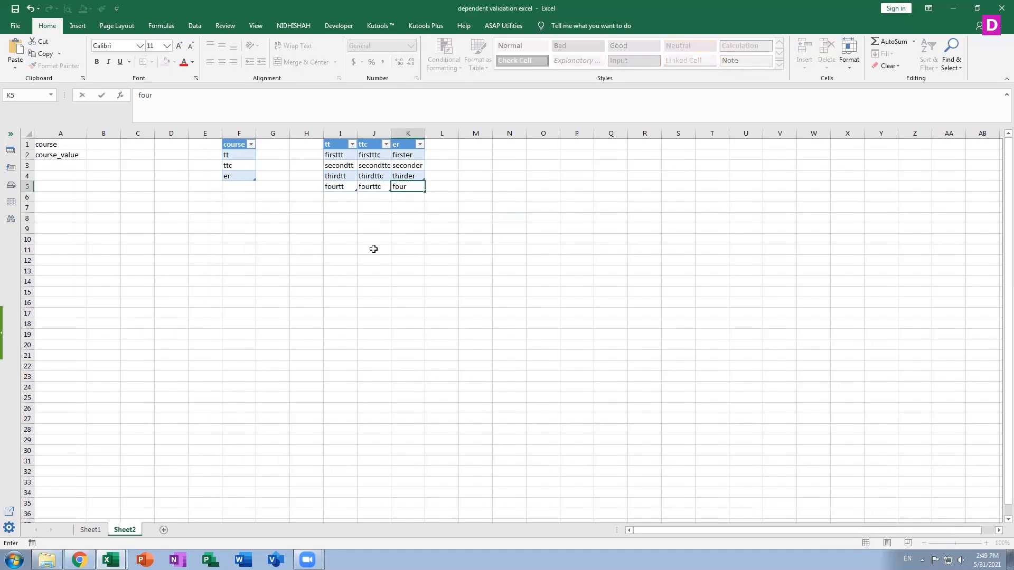
{"action": "type", "text": "er"}
{"action": "key", "text": "Return"}
{"action": "left_click", "coordinate": [374, 249]}
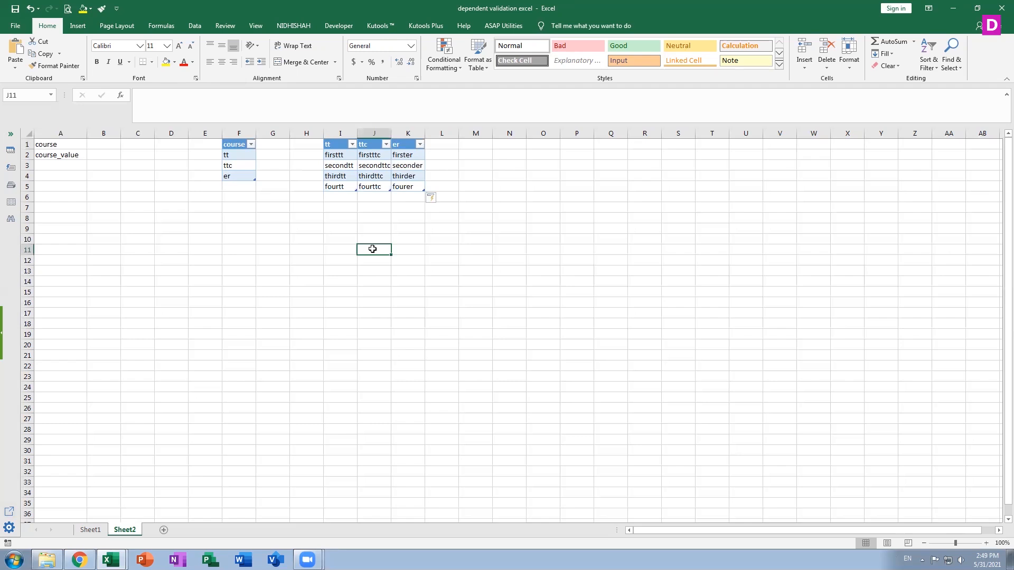
Define a workbook-level name course in the Name Manager that refers to the course table entries in F2:F4.
{"action": "left_click", "coordinate": [102, 142]}
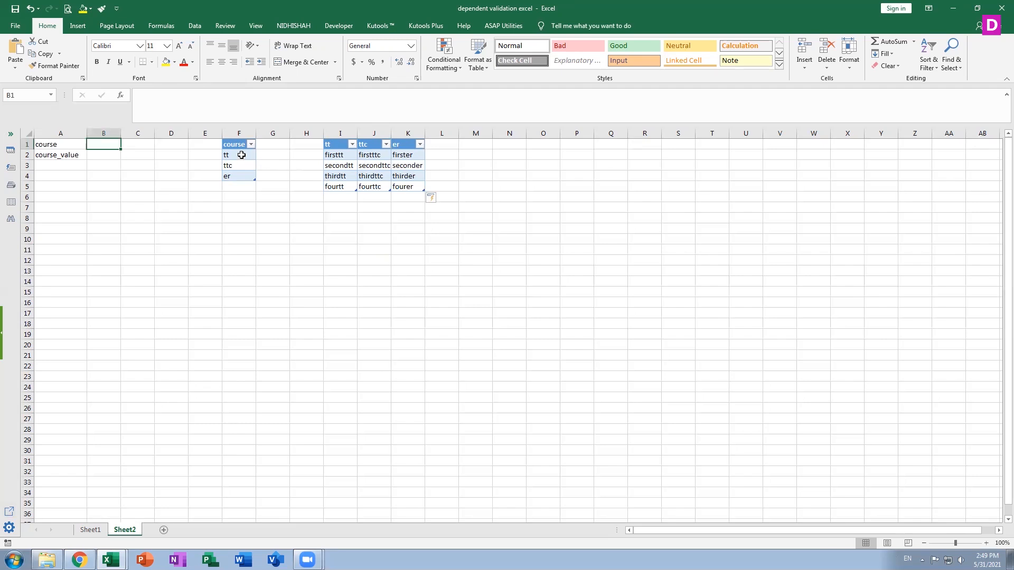
{"action": "left_click_drag", "start_coordinate": [241, 154], "coordinate": [240, 176]}
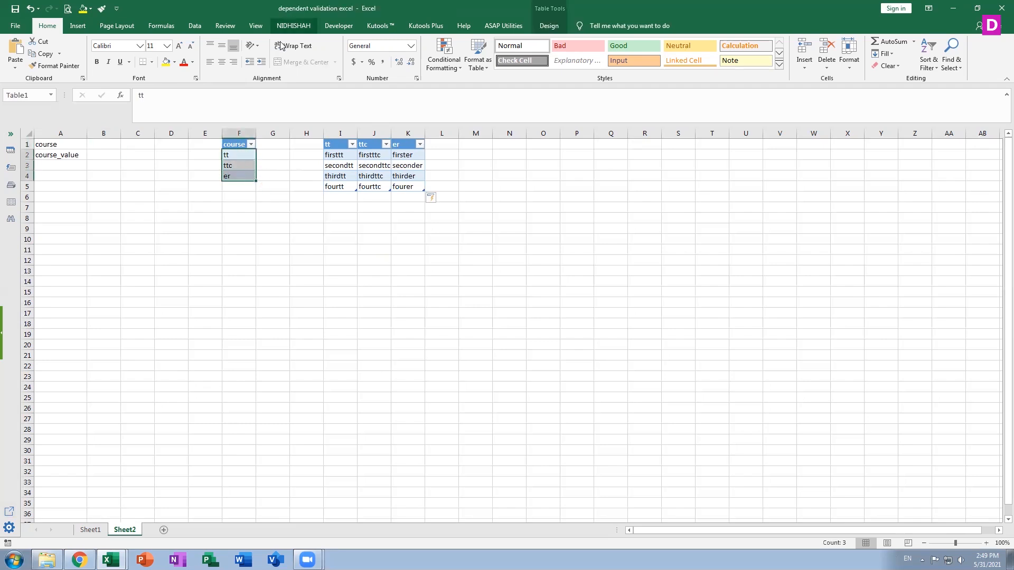
{"action": "left_click", "coordinate": [167, 27]}
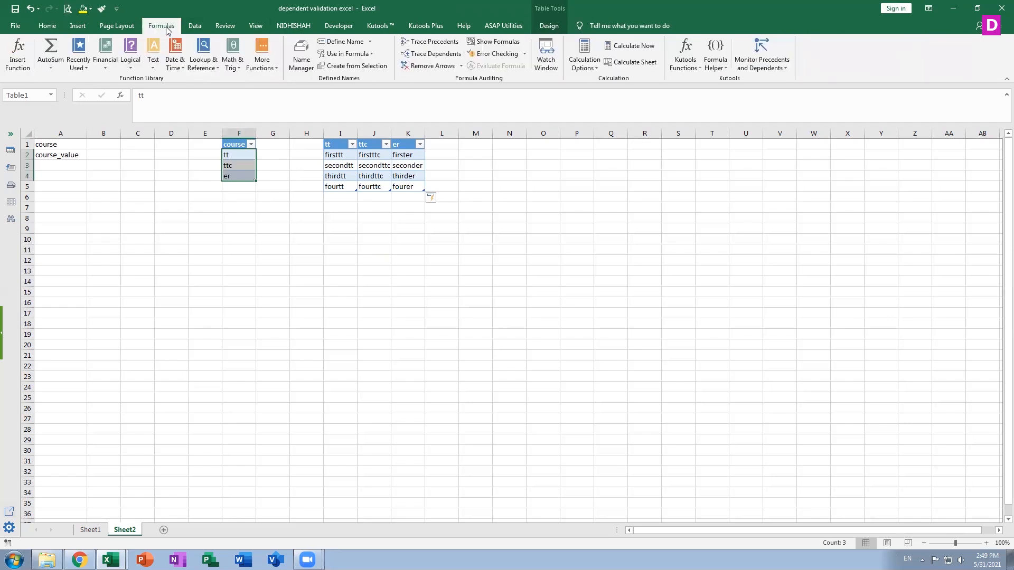
{"action": "left_click", "coordinate": [300, 59]}
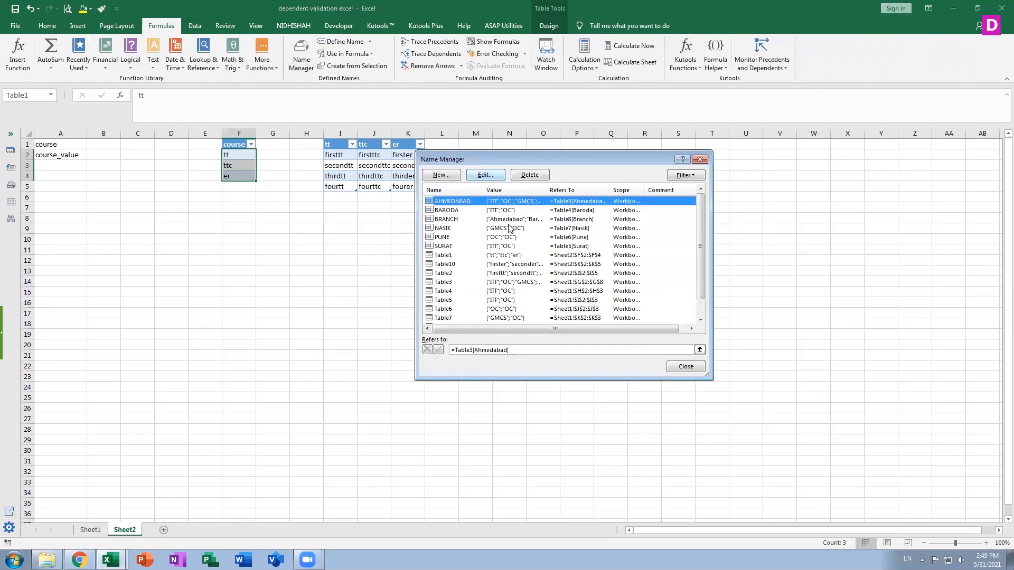
{"action": "left_click", "coordinate": [442, 175]}
{"action": "type", "text": "tt"}
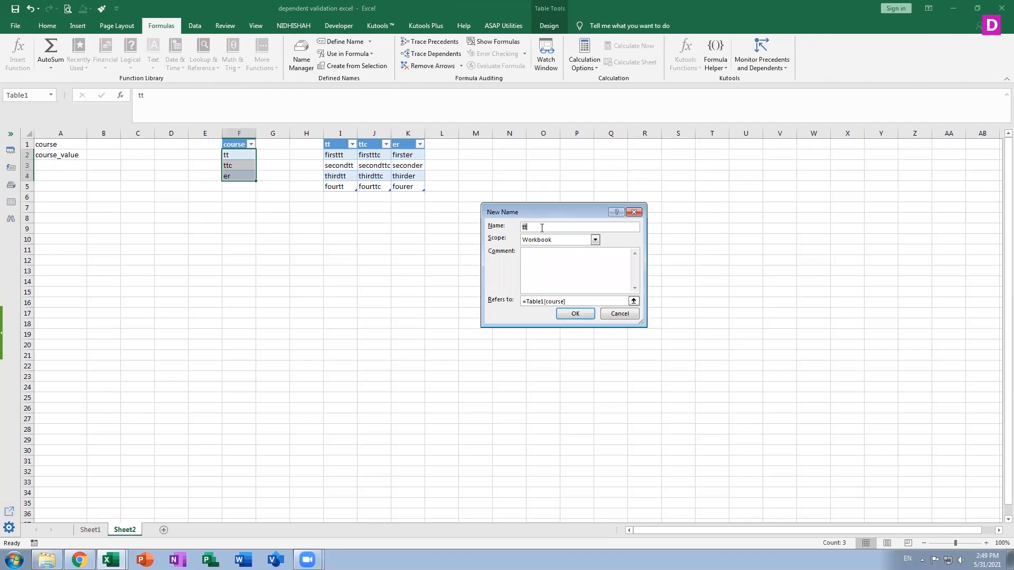
{"action": "key", "text": "BackSpace"}
{"action": "key", "text": "BackSpace"}
{"action": "type", "text": "course"}
{"action": "left_click", "coordinate": [575, 313]}
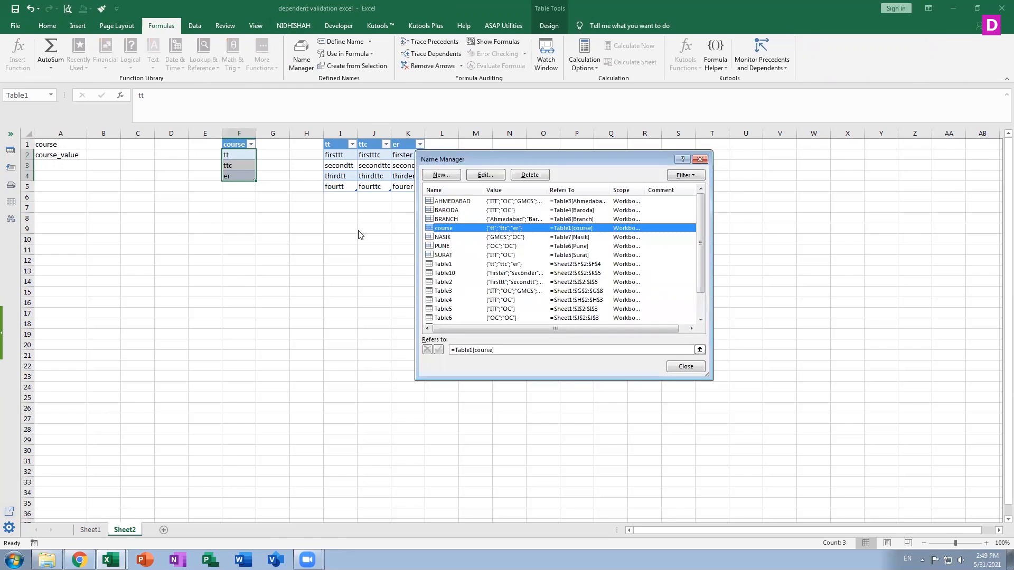
Define a new name tt that refers to the tt table entries in I2:I5.
{"action": "left_click", "coordinate": [455, 177]}
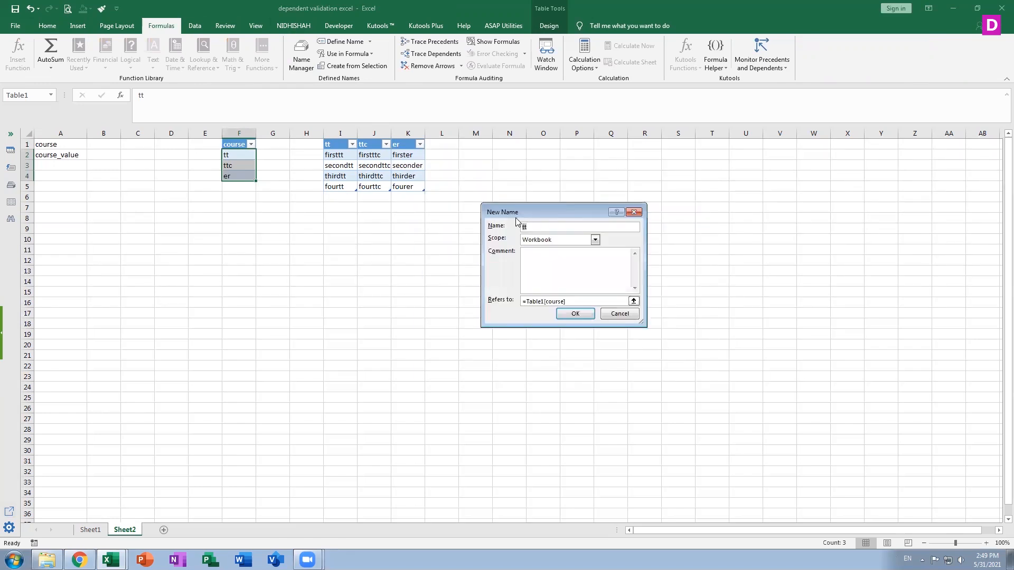
{"action": "left_click", "coordinate": [633, 301]}
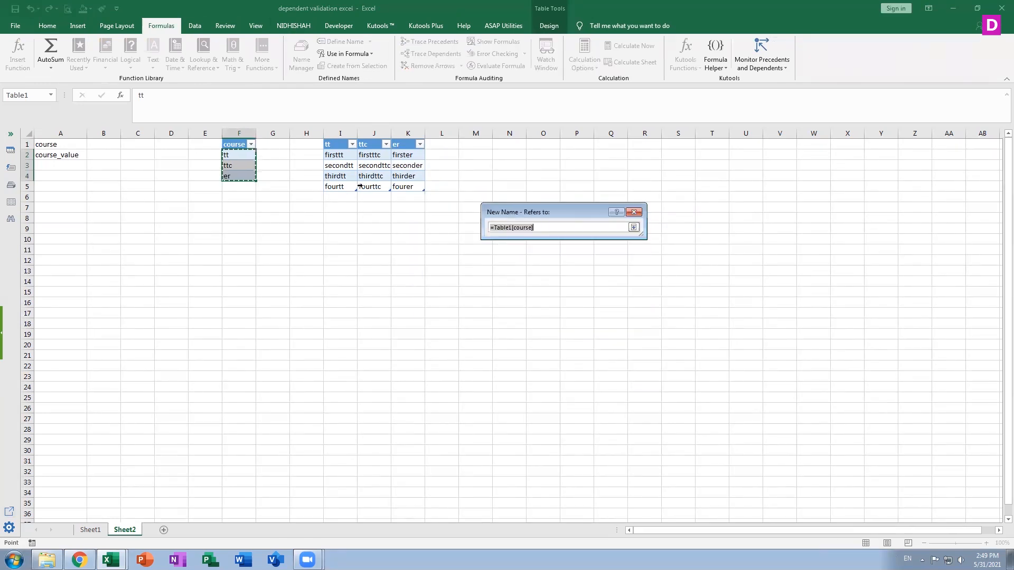
{"action": "left_click_drag", "start_coordinate": [339, 155], "coordinate": [333, 189]}
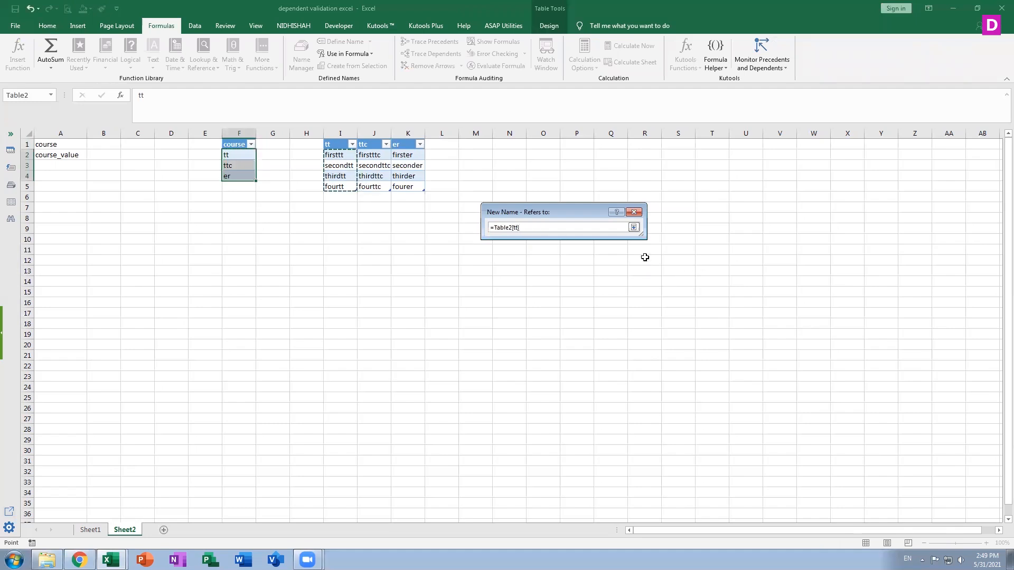
{"action": "left_click", "coordinate": [636, 231]}
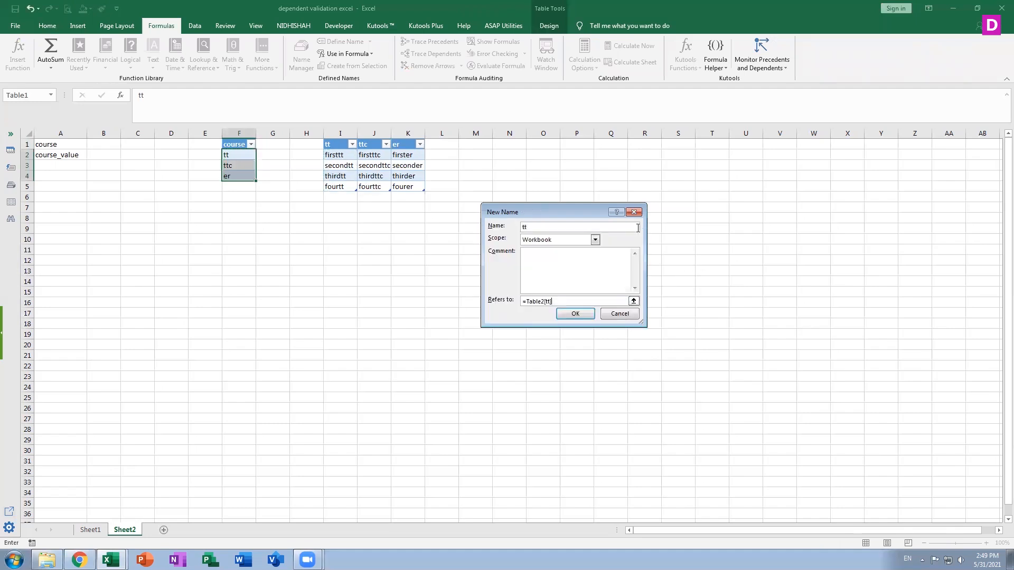
{"action": "left_click", "coordinate": [576, 316]}
Define a new name ttc that refers to the ttc table entries in J2:J5.
{"action": "left_click", "coordinate": [442, 176]}
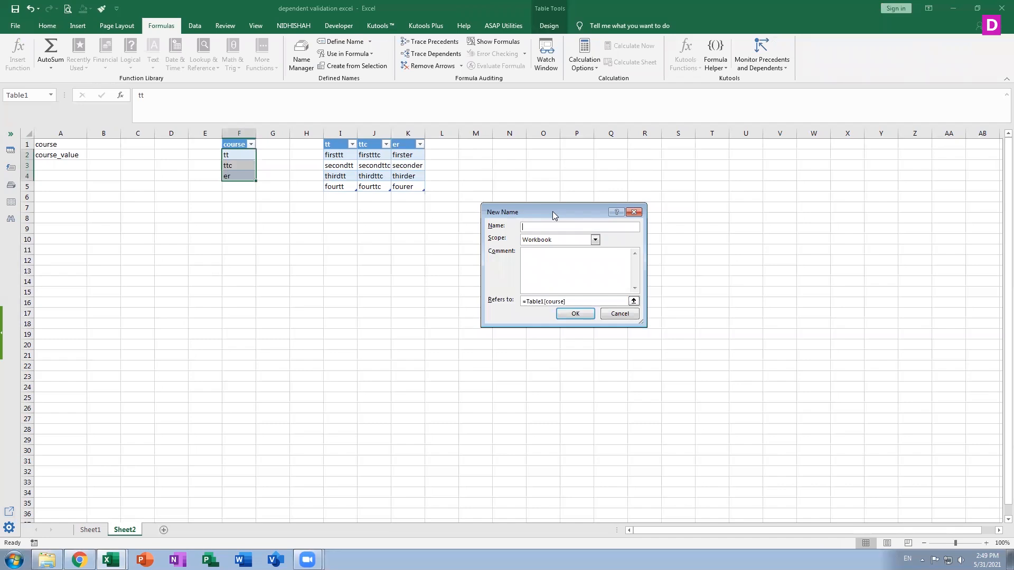
{"action": "left_click", "coordinate": [634, 301]}
{"action": "left_click_drag", "start_coordinate": [375, 155], "coordinate": [375, 188]}
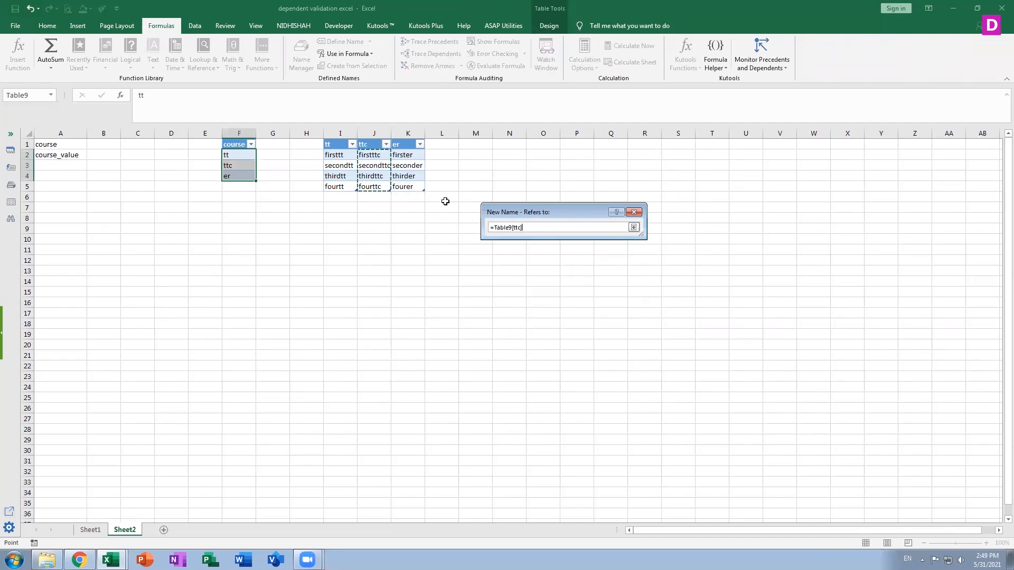
{"action": "left_click", "coordinate": [634, 227]}
{"action": "left_click", "coordinate": [588, 316]}
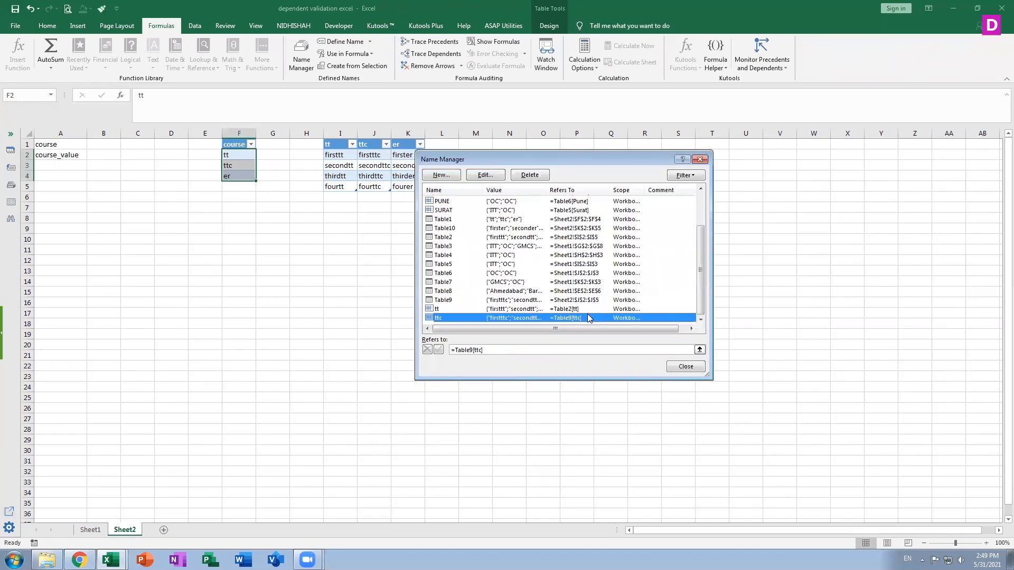
Define a new name er that refers to the er table entries in K2:K5, and close the Name Manager.
{"action": "left_click", "coordinate": [455, 176]}
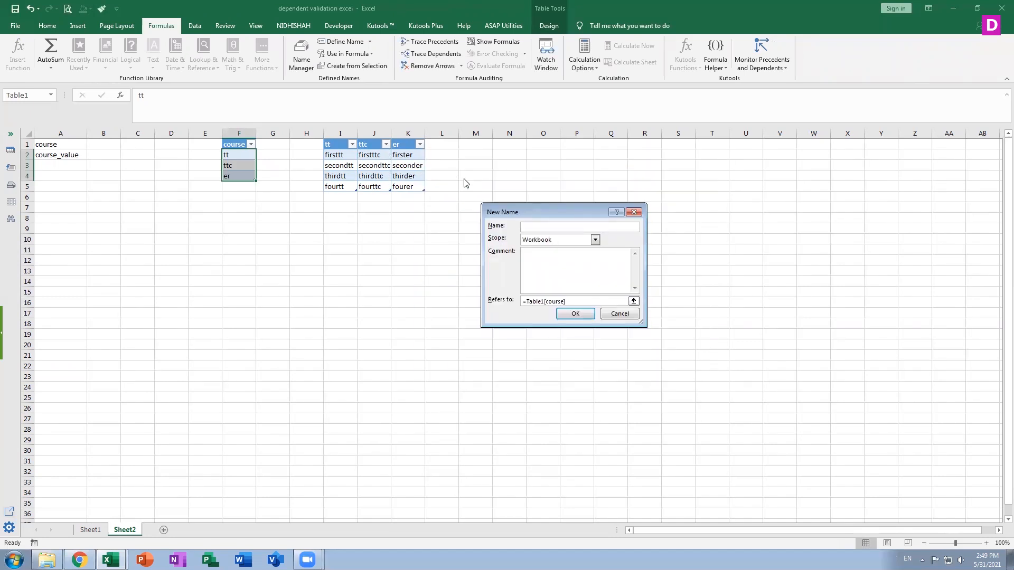
{"action": "type", "text": "er"}
{"action": "left_click", "coordinate": [634, 301]}
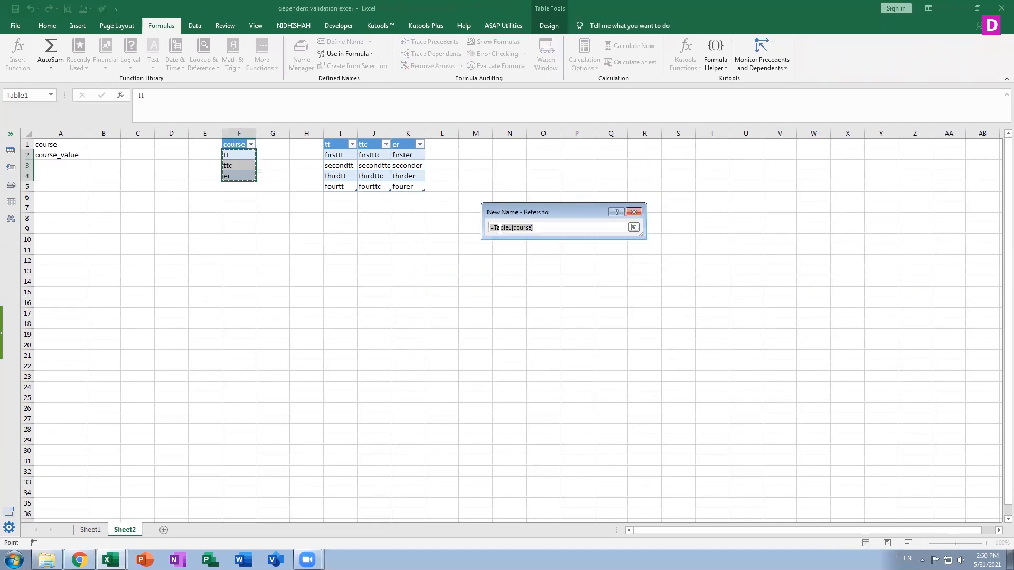
{"action": "left_click_drag", "start_coordinate": [404, 156], "coordinate": [404, 187]}
{"action": "left_click", "coordinate": [402, 188]}
{"action": "left_click", "coordinate": [405, 153]}
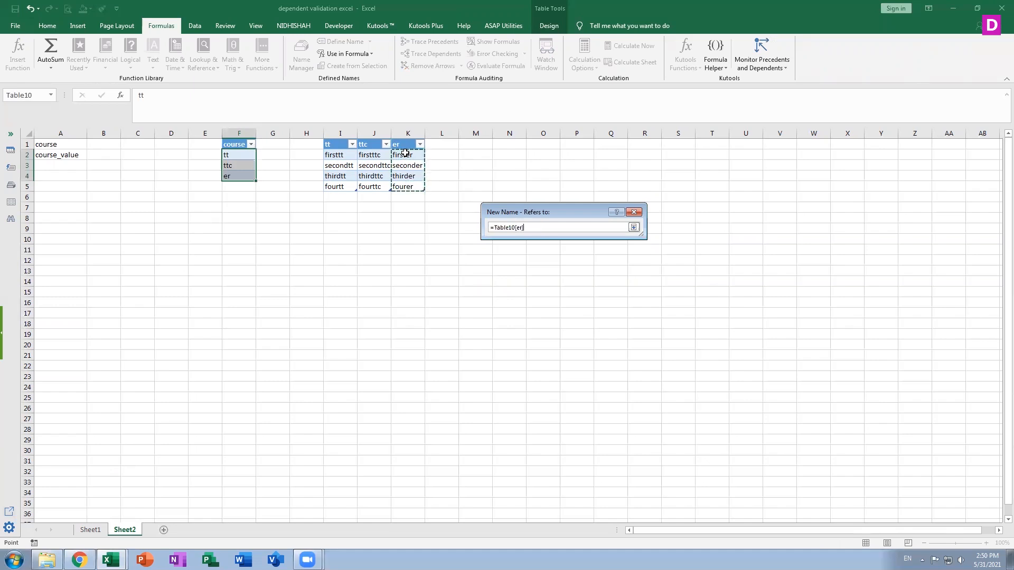
{"action": "left_click", "coordinate": [634, 227]}
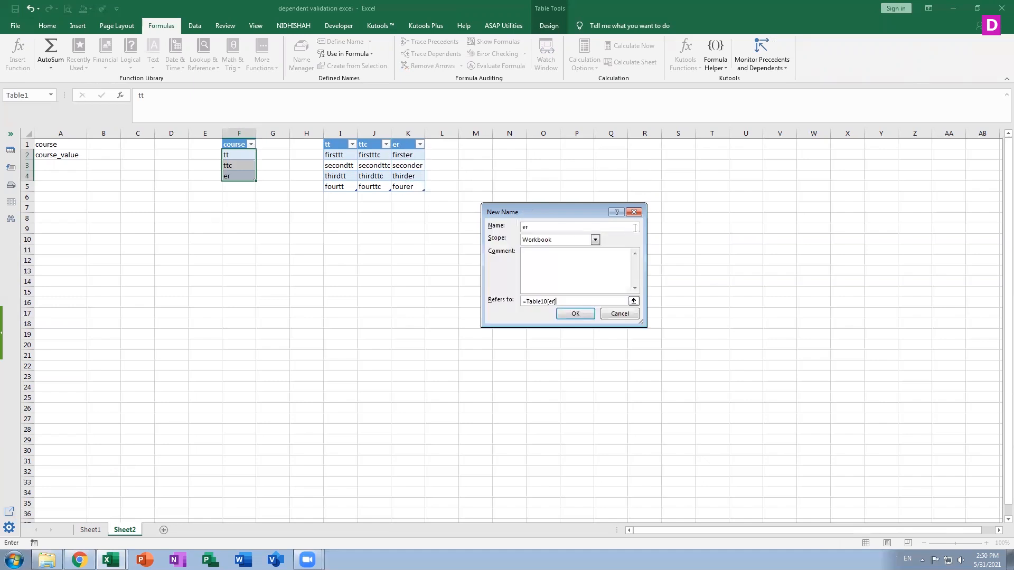
{"action": "left_click", "coordinate": [574, 315]}
{"action": "left_click", "coordinate": [682, 368]}
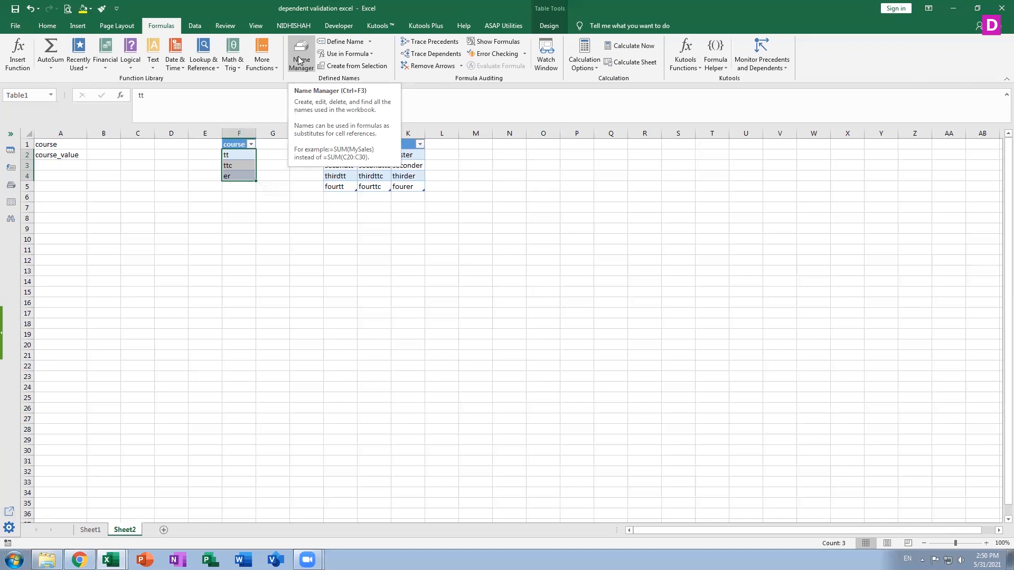
Apply List data validation to B1 with source =$F$2:$F$4 and choose tt from its drop-down.
{"action": "left_click", "coordinate": [104, 144]}
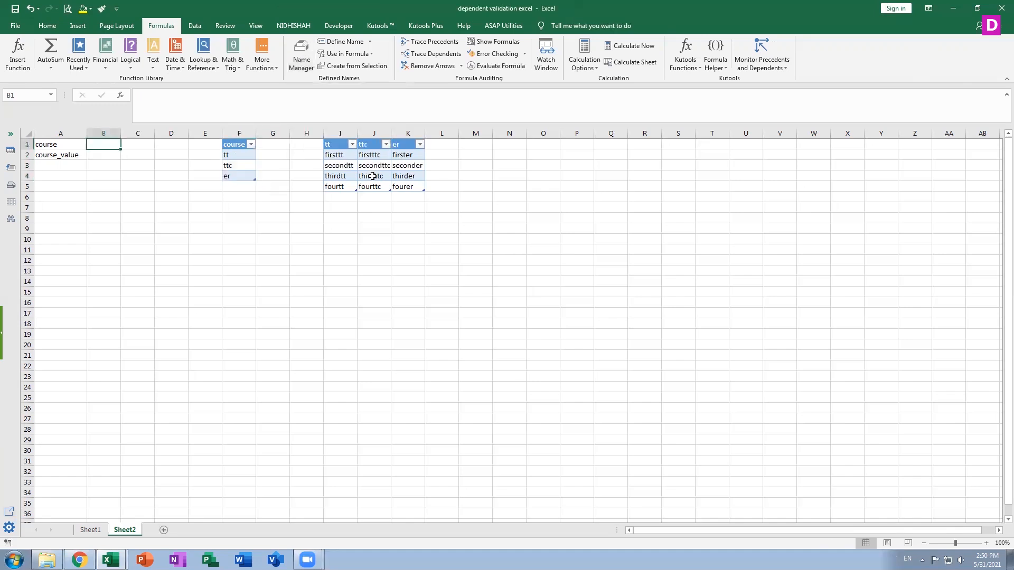
{"action": "left_click", "coordinate": [194, 26]}
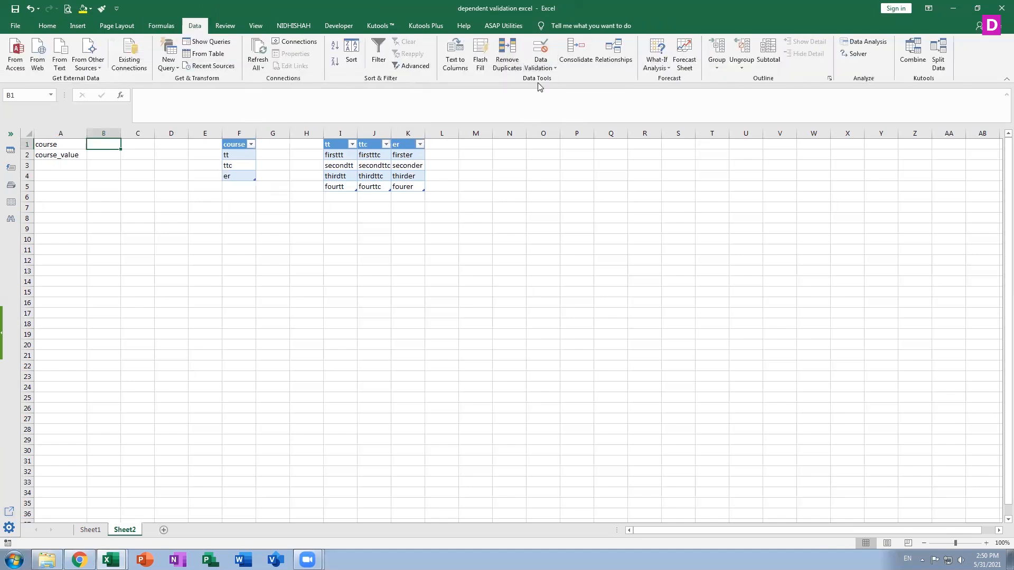
{"action": "left_click", "coordinate": [540, 50]}
{"action": "left_click", "coordinate": [525, 239]}
{"action": "left_click", "coordinate": [517, 272]}
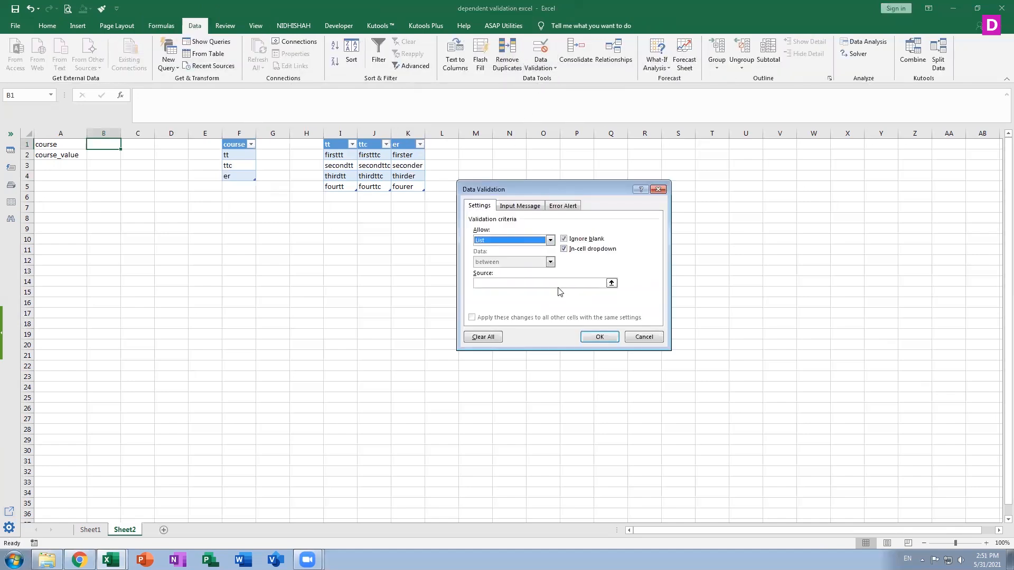
{"action": "left_click", "coordinate": [611, 283]}
{"action": "left_click", "coordinate": [235, 152]}
{"action": "key", "text": "shift+Down"}
{"action": "key", "text": "shift+Down"}
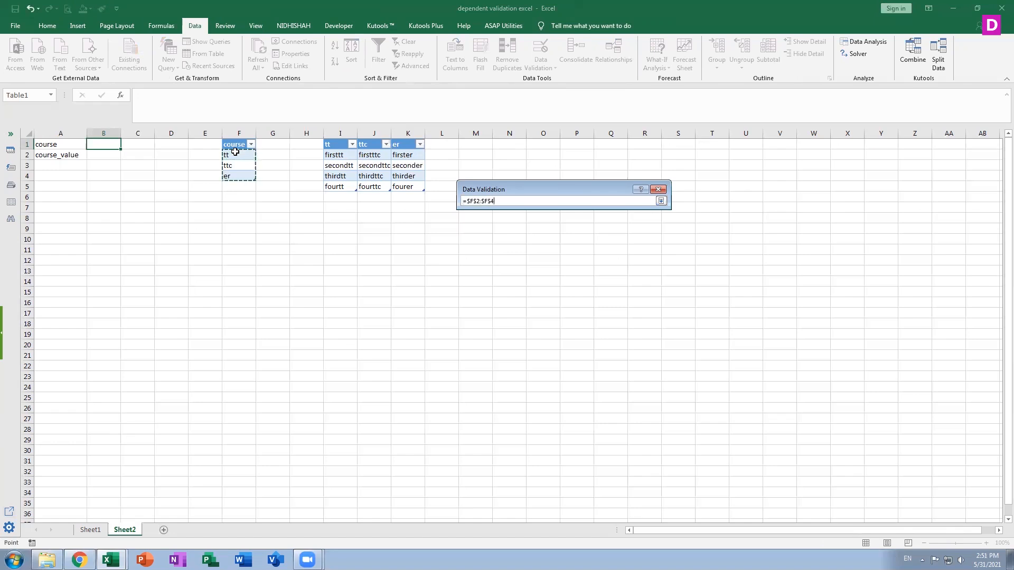
{"action": "left_click", "coordinate": [661, 201]}
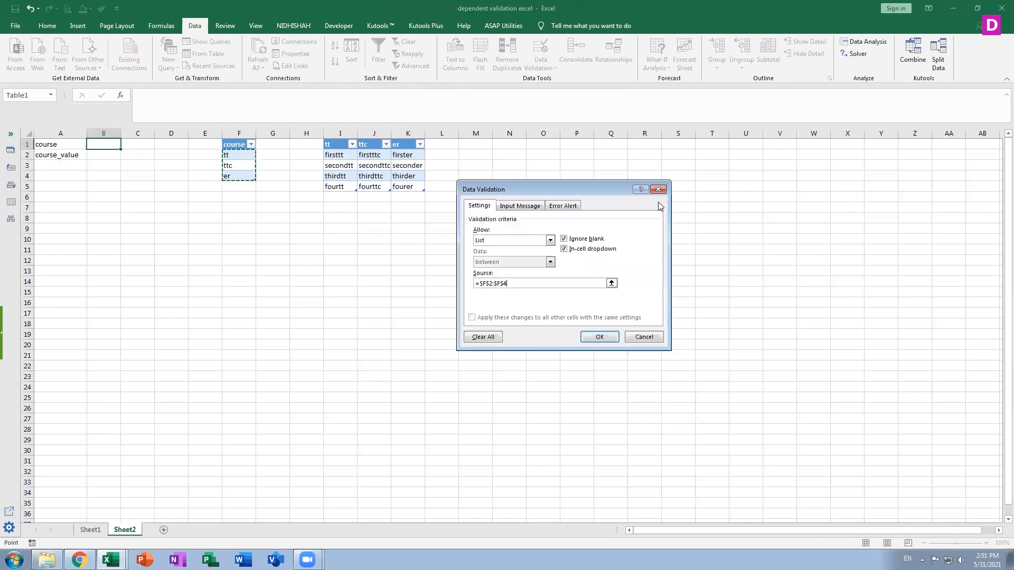
{"action": "left_click", "coordinate": [596, 339]}
{"action": "left_click", "coordinate": [126, 144]}
{"action": "left_click", "coordinate": [106, 153]}
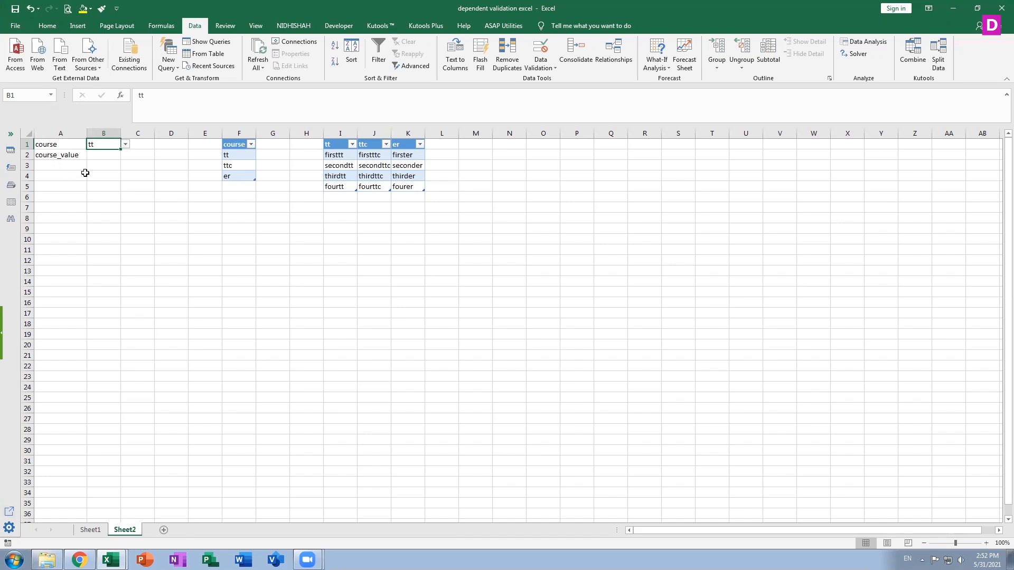
{"action": "left_click", "coordinate": [108, 156]}
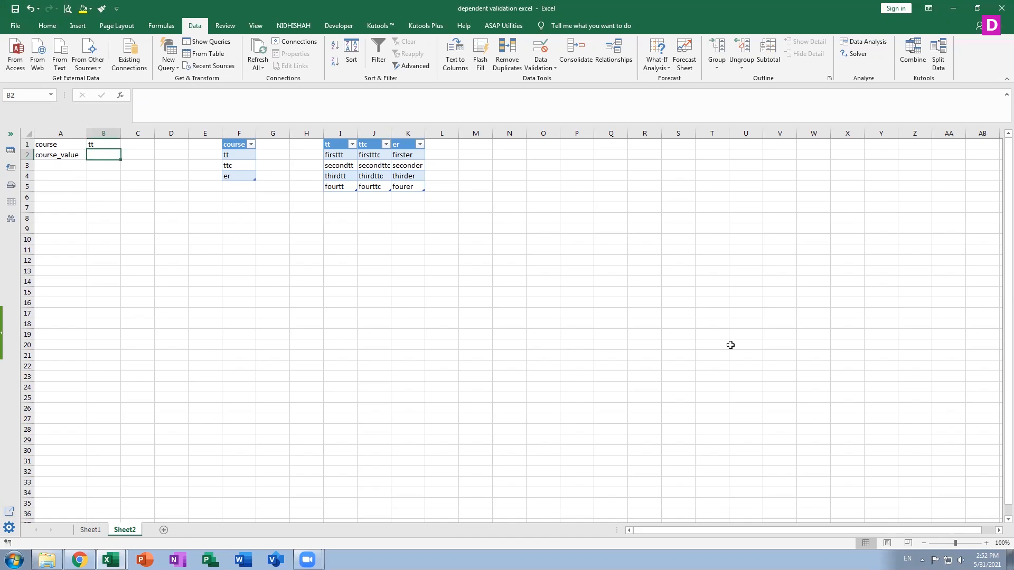
{"action": "left_click", "coordinate": [544, 69]}
{"action": "left_click", "coordinate": [547, 79]}
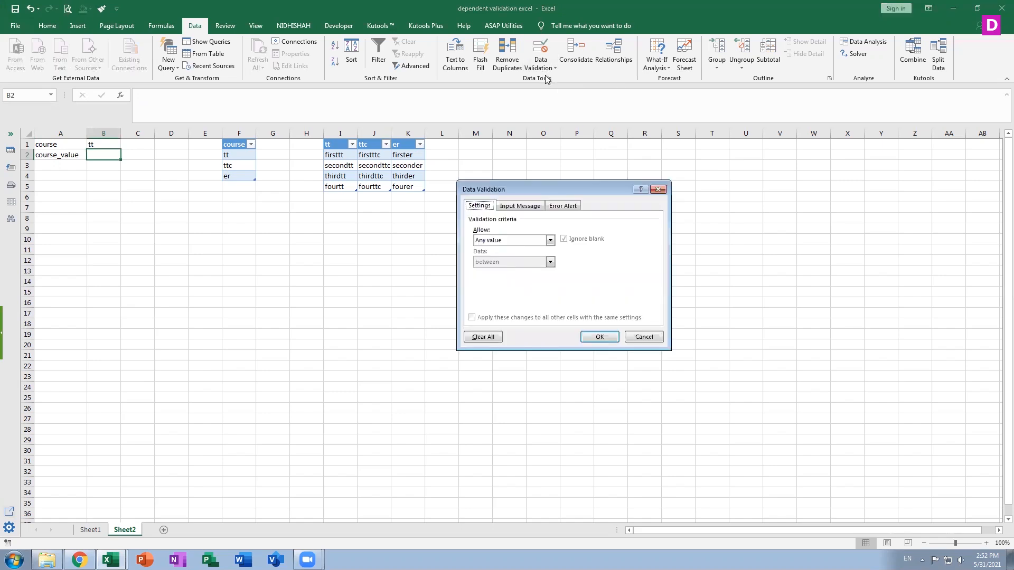
{"action": "left_click", "coordinate": [550, 240]}
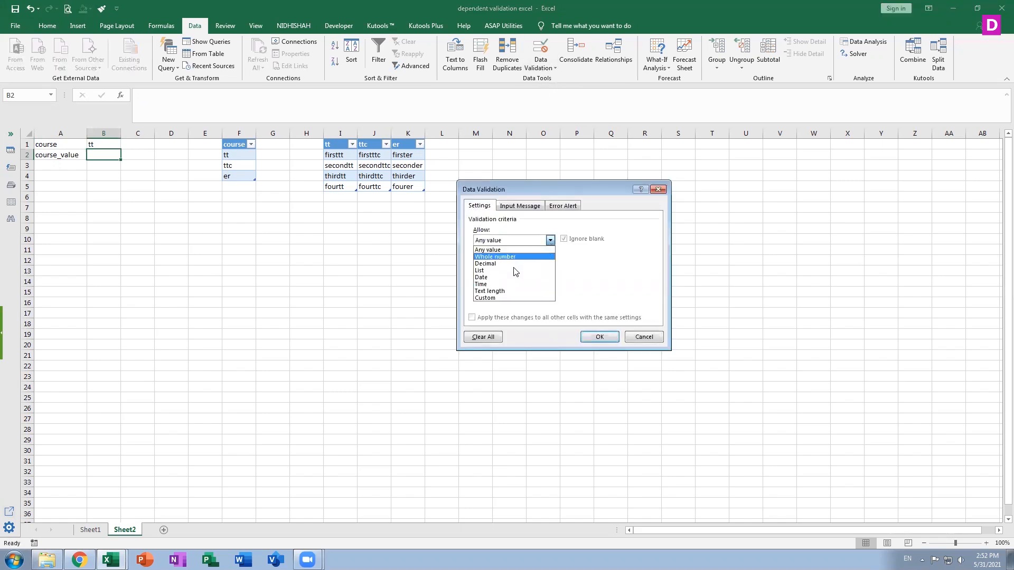
{"action": "left_click", "coordinate": [505, 270]}
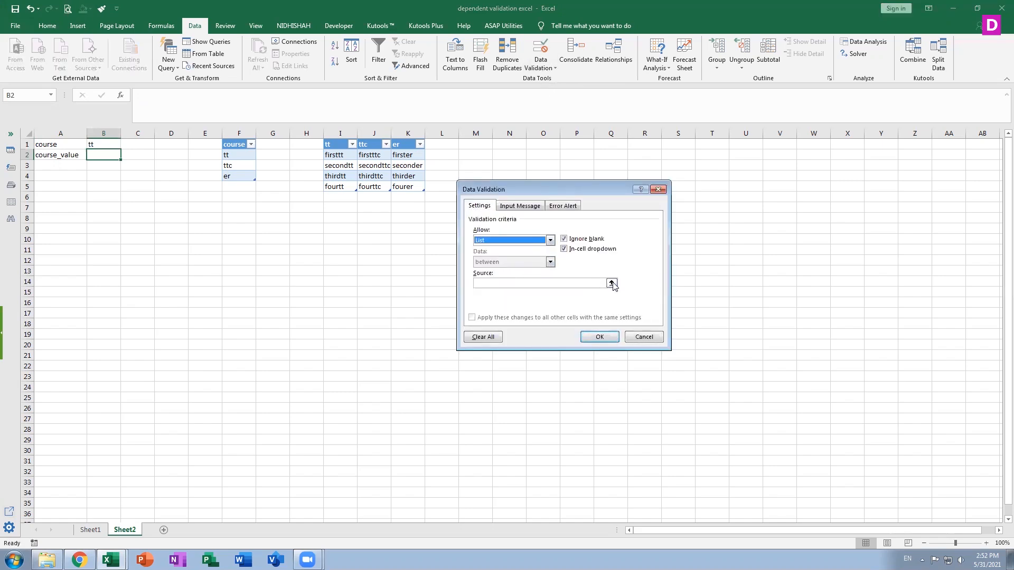
{"action": "left_click", "coordinate": [613, 286]}
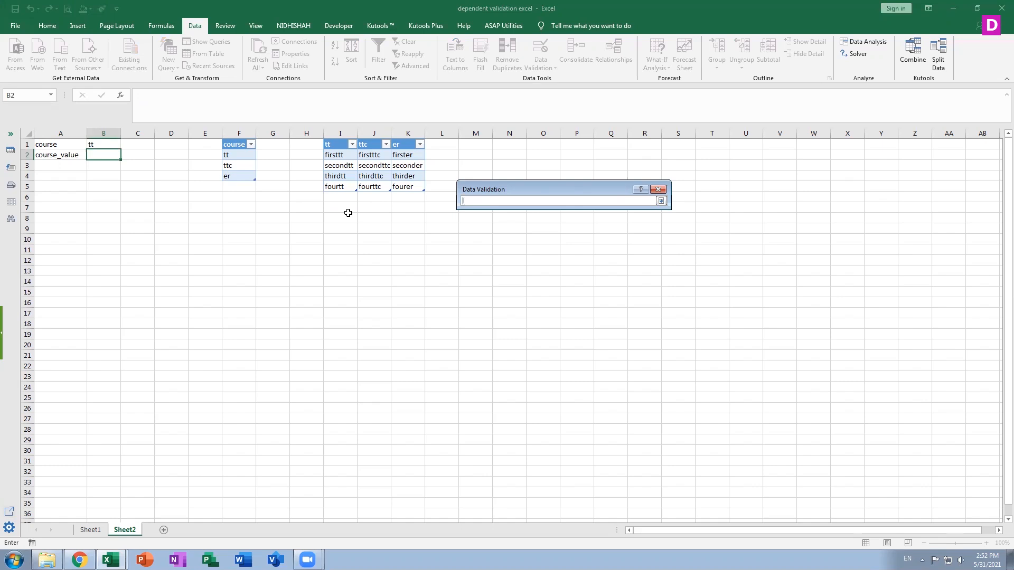
{"action": "left_click", "coordinate": [662, 189]}
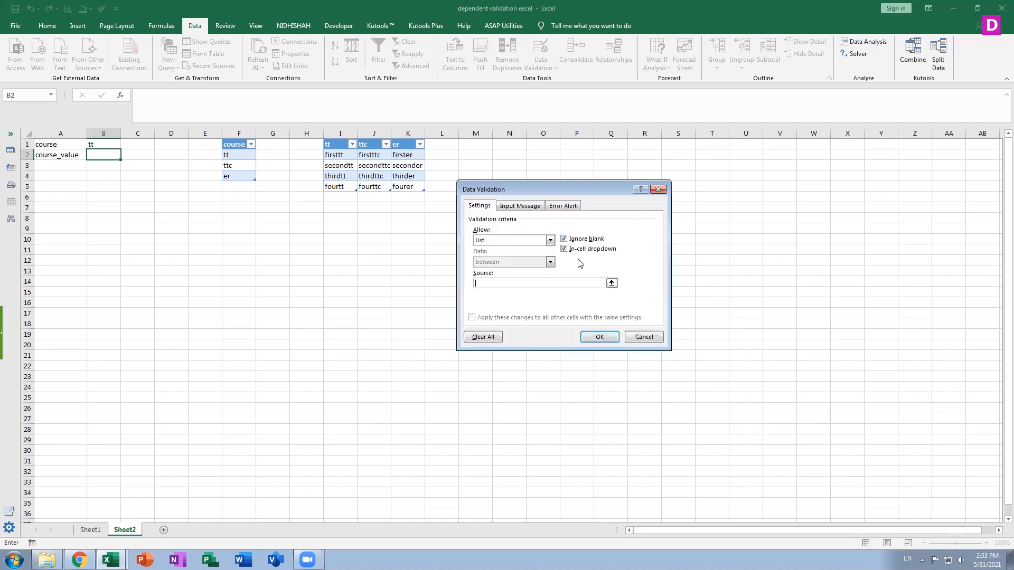
{"action": "left_click", "coordinate": [644, 337]}
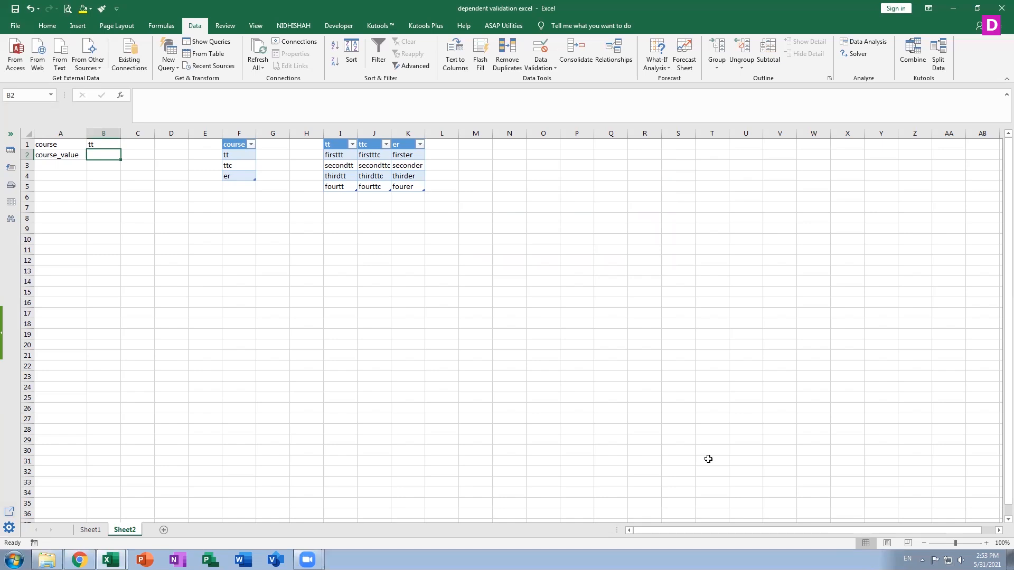
Search Help for "indirect", open the INDIRECT function article and widen the Help pane for reading.
{"action": "key", "text": "F1"}
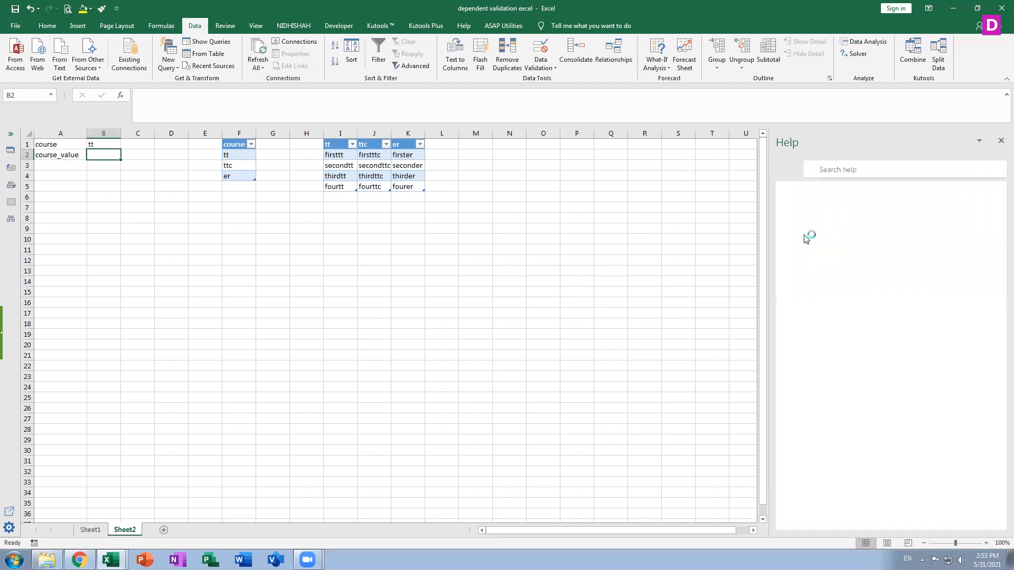
{"action": "left_click", "coordinate": [840, 172]}
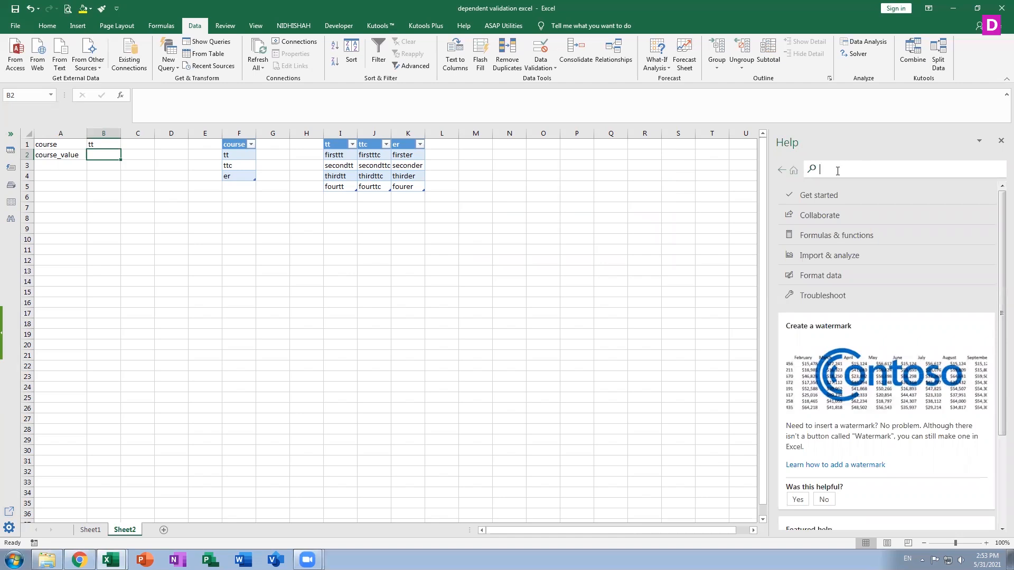
{"action": "type", "text": "in"}
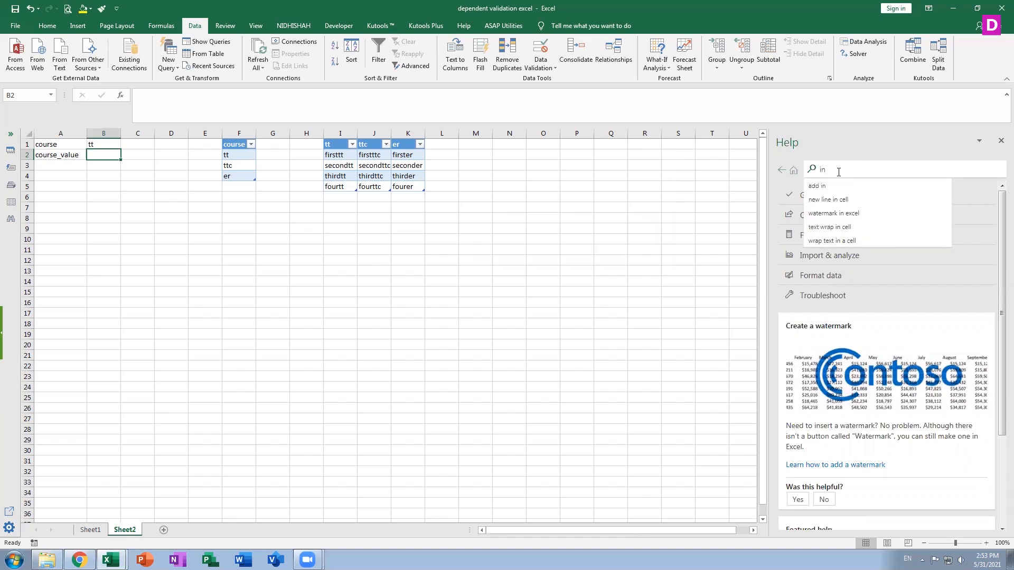
{"action": "type", "text": "direct"}
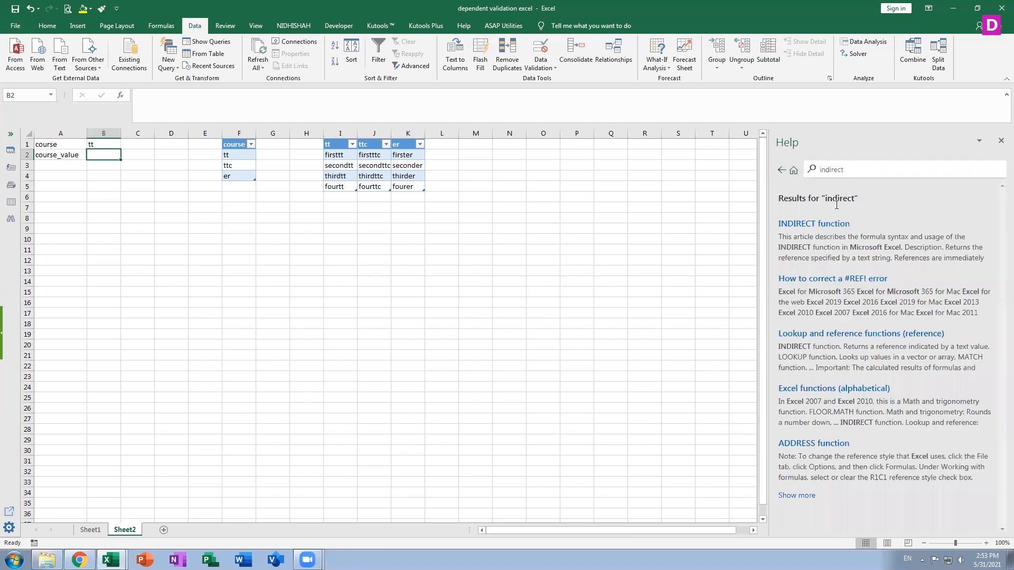
{"action": "left_click", "coordinate": [809, 224]}
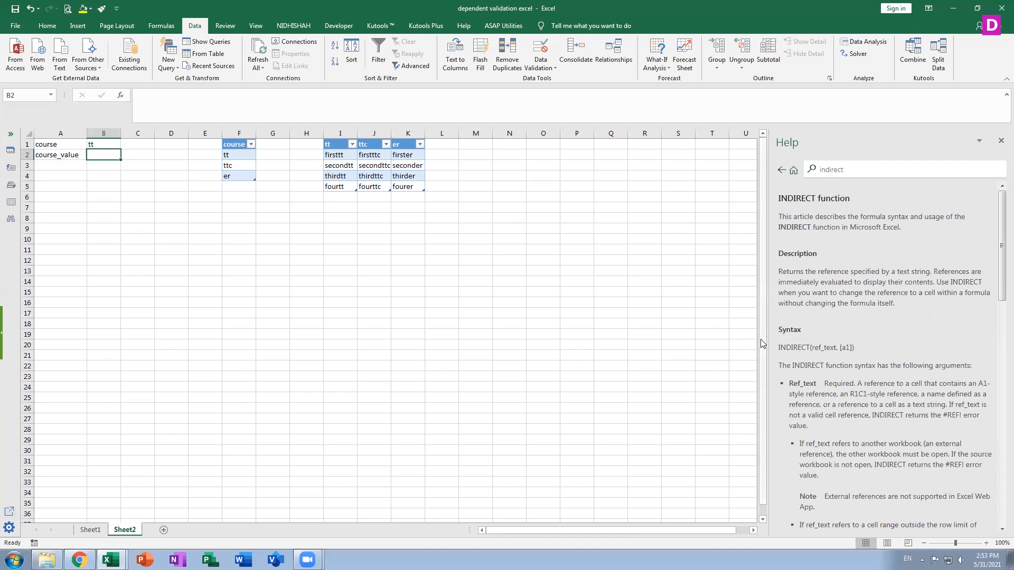
{"action": "left_click_drag", "start_coordinate": [763, 344], "coordinate": [381, 304]}
{"action": "left_click", "coordinate": [380, 304]}
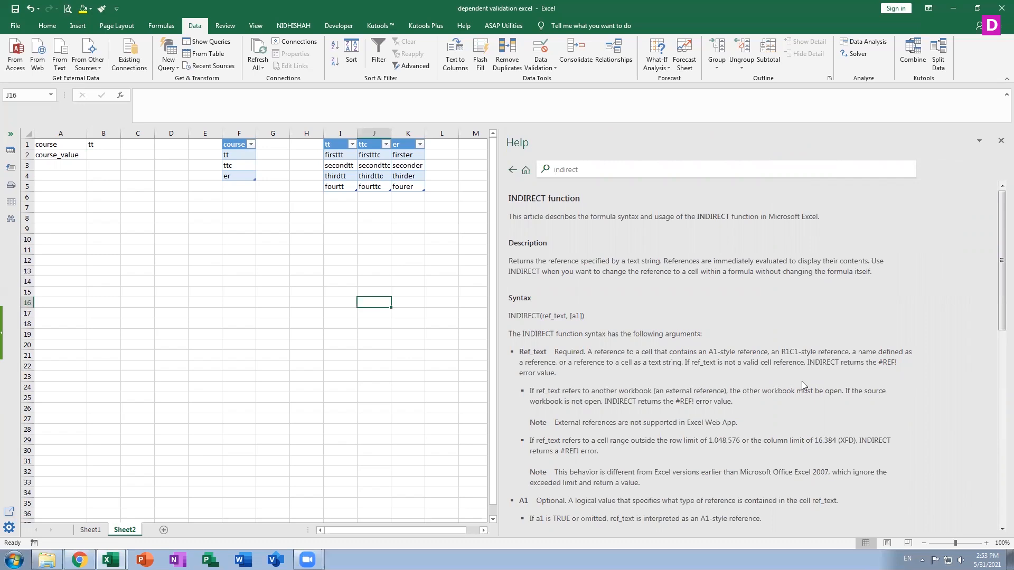
Examine the INDIRECT article's argument descriptions and example formulas, including the defined-name example, and close Help.
{"action": "scroll", "coordinate": [802, 381], "scroll_direction": "down", "scroll_amount": 1}
{"action": "left_click_drag", "start_coordinate": [999, 306], "coordinate": [991, 405]}
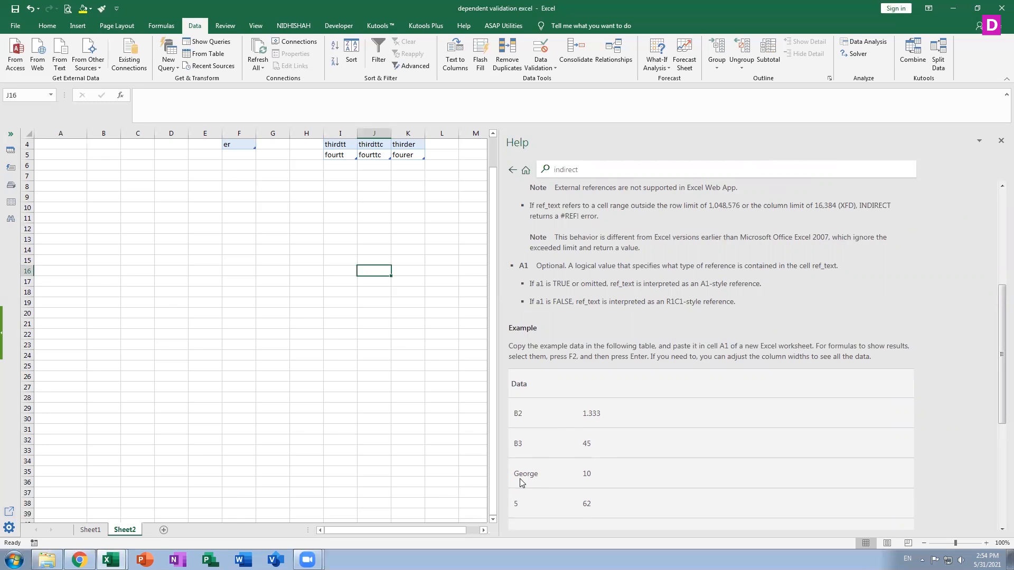
{"action": "scroll", "coordinate": [631, 489], "scroll_direction": "down", "scroll_amount": 3}
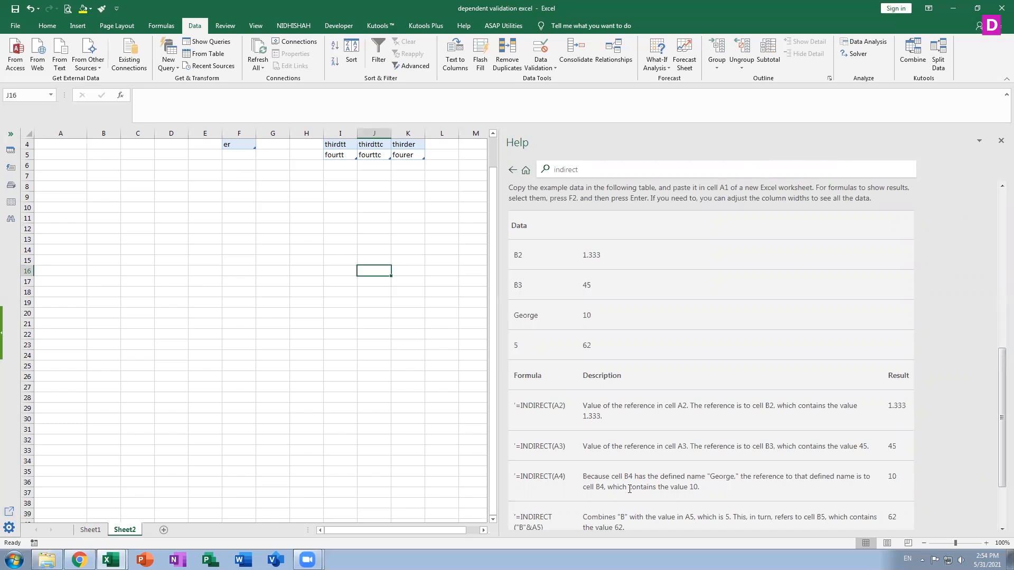
{"action": "scroll", "coordinate": [686, 421], "scroll_direction": "up", "scroll_amount": 1}
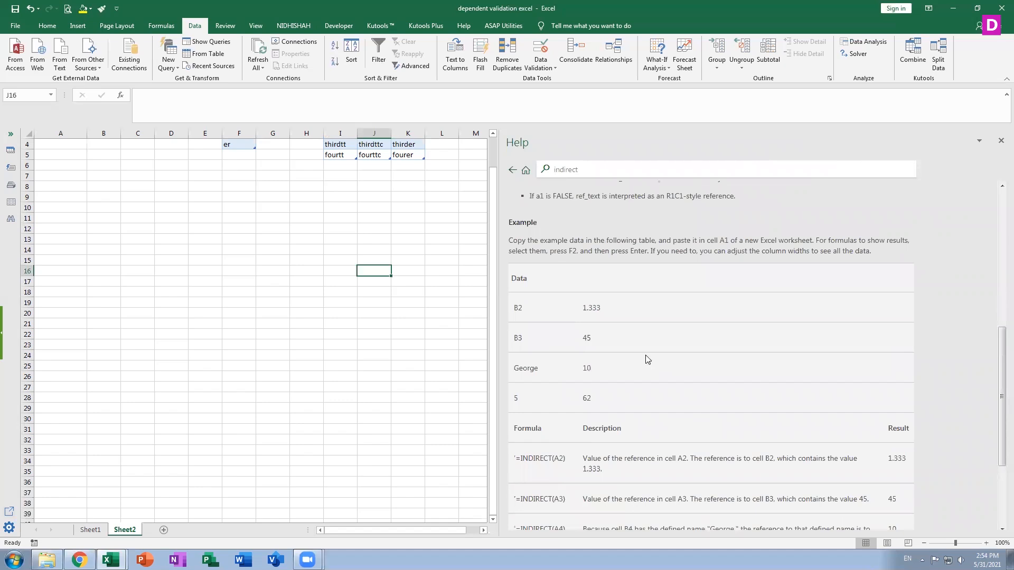
{"action": "scroll", "coordinate": [642, 373], "scroll_direction": "down", "scroll_amount": 1}
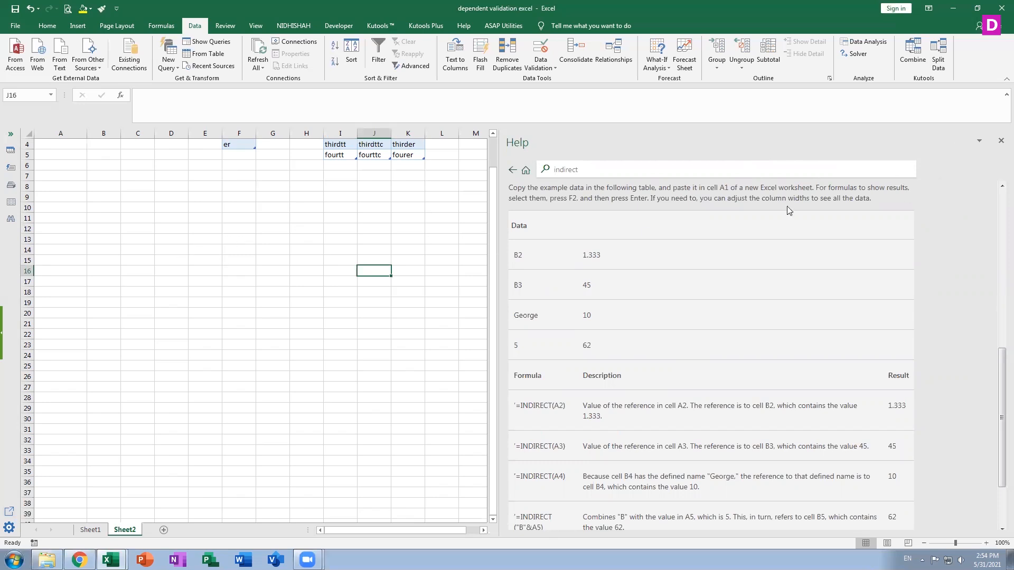
{"action": "left_click", "coordinate": [342, 239]}
{"action": "scroll", "coordinate": [355, 312], "scroll_direction": "up", "scroll_amount": 1}
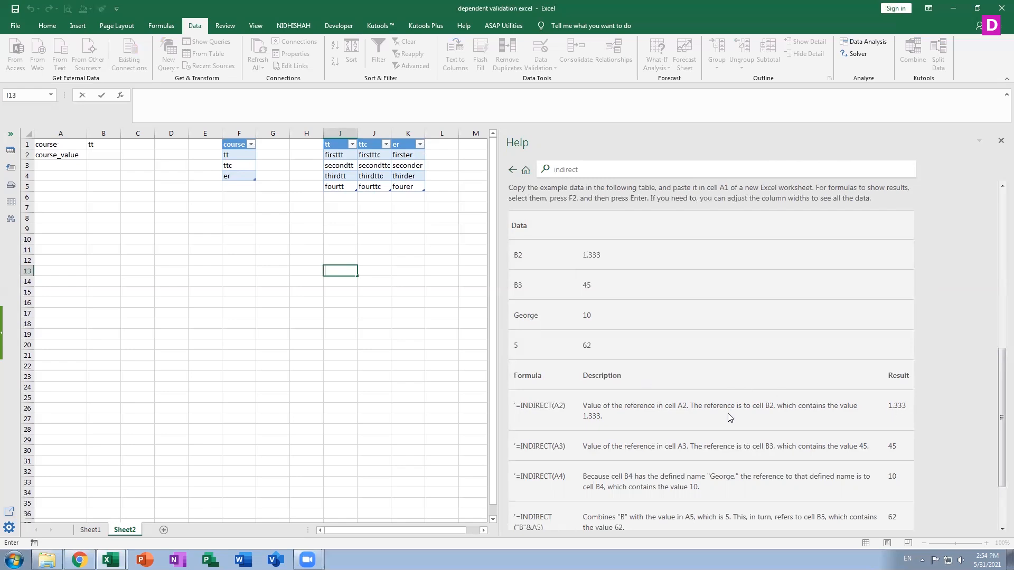
{"action": "scroll", "coordinate": [730, 417], "scroll_direction": "down", "scroll_amount": 1}
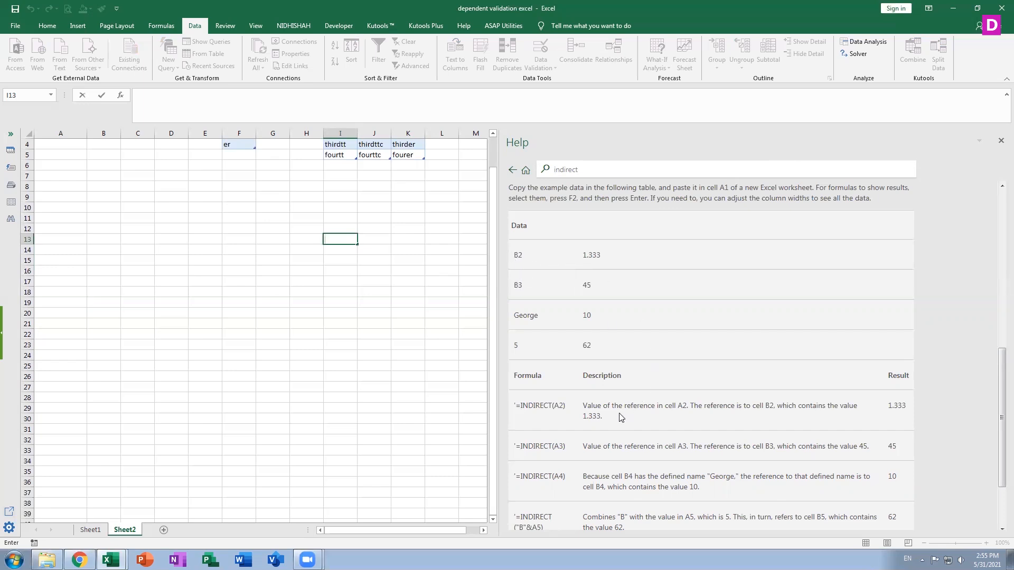
{"action": "scroll", "coordinate": [638, 471], "scroll_direction": "down", "scroll_amount": 1}
{"action": "scroll", "coordinate": [701, 503], "scroll_direction": "down", "scroll_amount": 1}
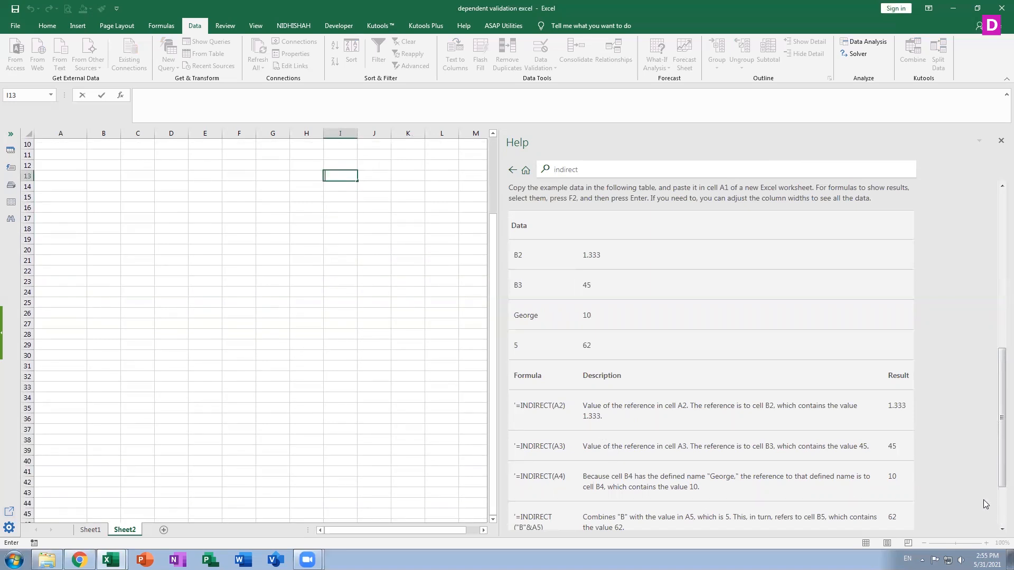
{"action": "left_click", "coordinate": [375, 249]}
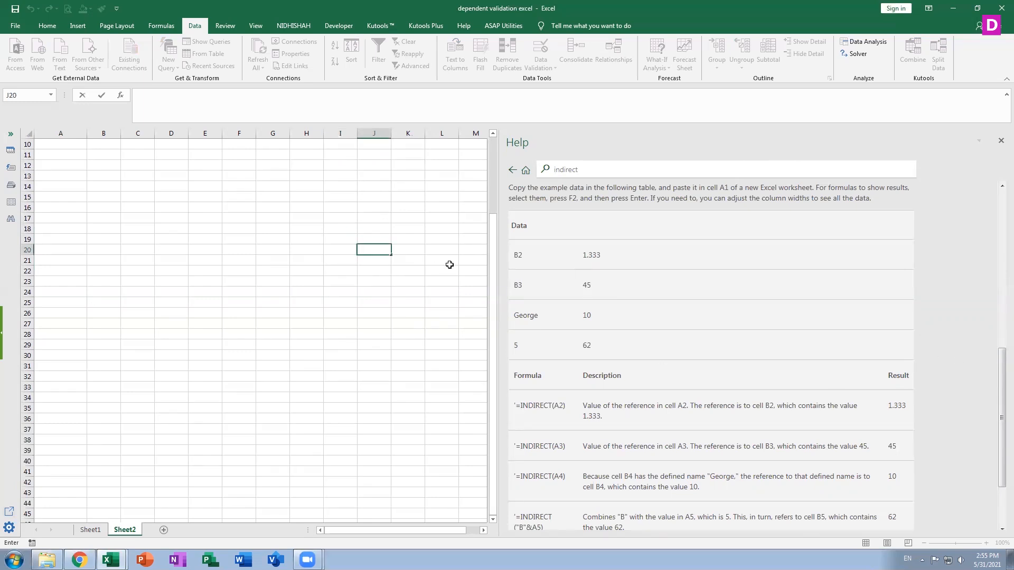
{"action": "key", "text": "Escape"}
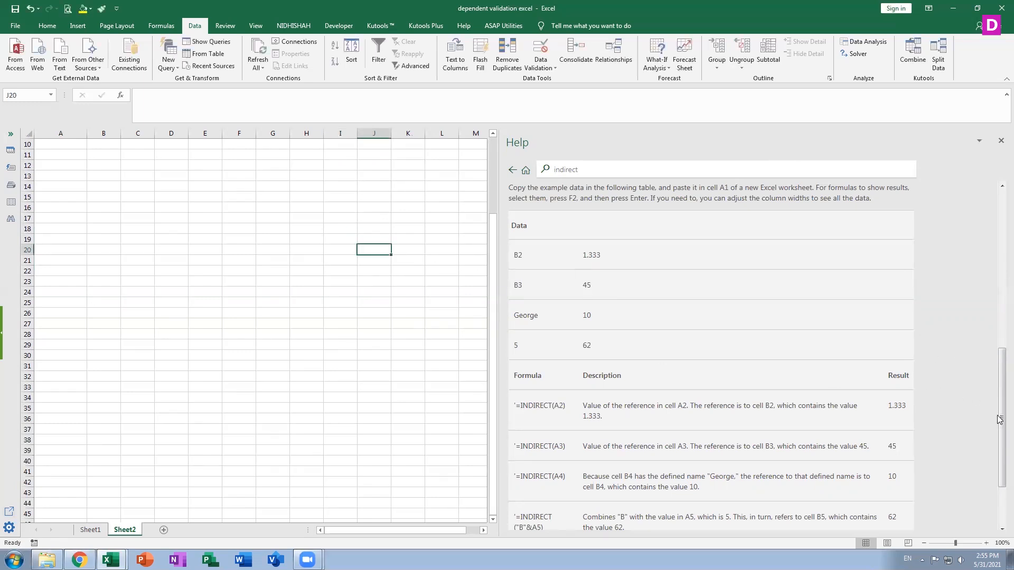
{"action": "scroll", "coordinate": [866, 464], "scroll_direction": "down", "scroll_amount": 3}
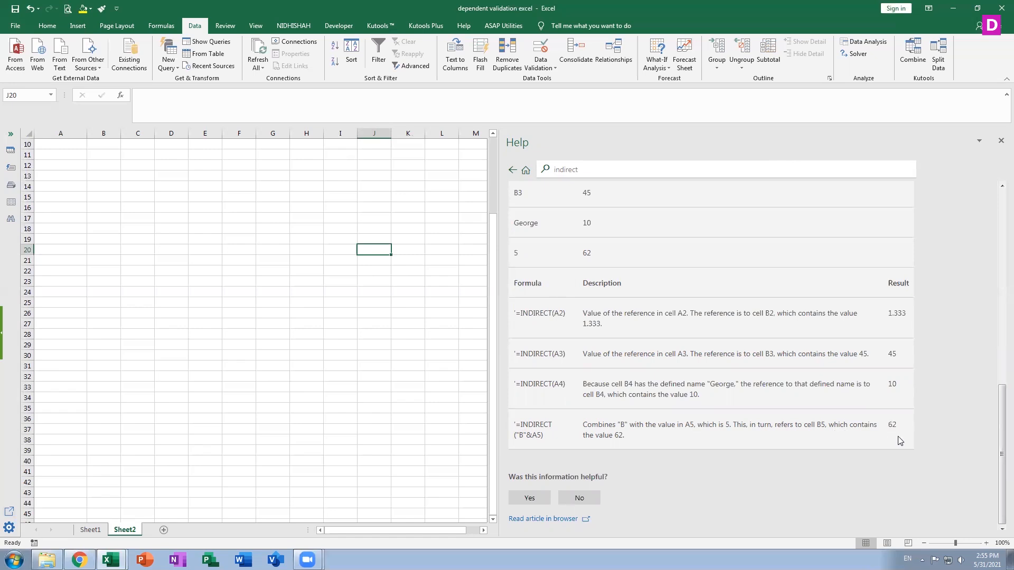
{"action": "scroll", "coordinate": [897, 437], "scroll_direction": "up", "scroll_amount": 1}
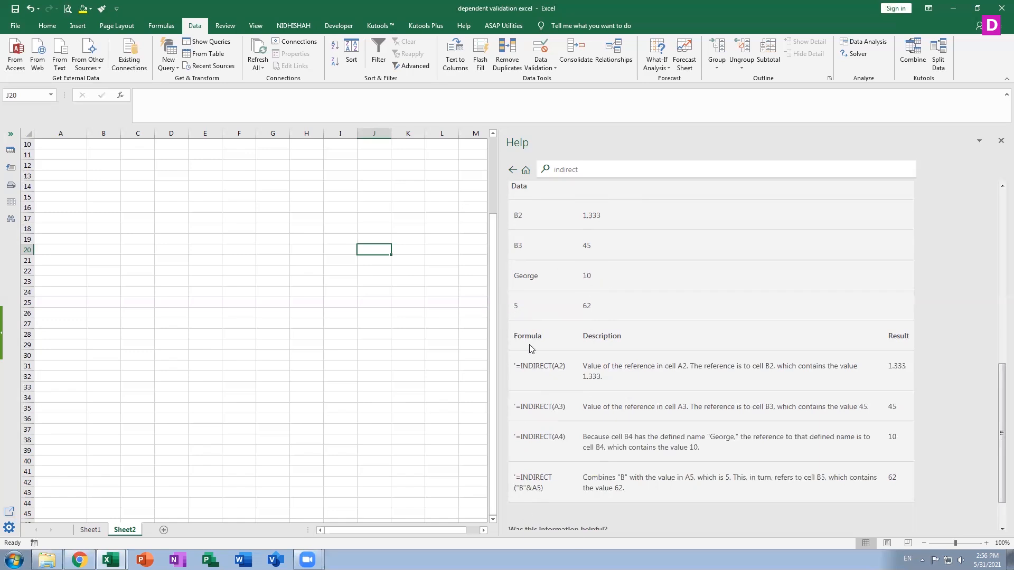
{"action": "scroll", "coordinate": [653, 464], "scroll_direction": "down", "scroll_amount": 1}
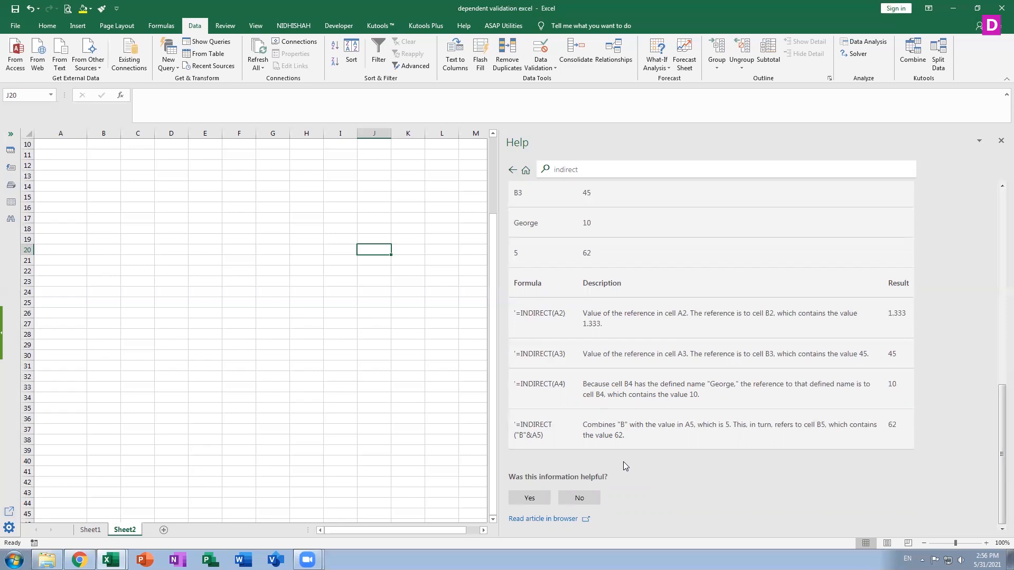
{"action": "left_click", "coordinate": [1000, 140]}
{"action": "scroll", "coordinate": [306, 288], "scroll_direction": "up", "scroll_amount": 3}
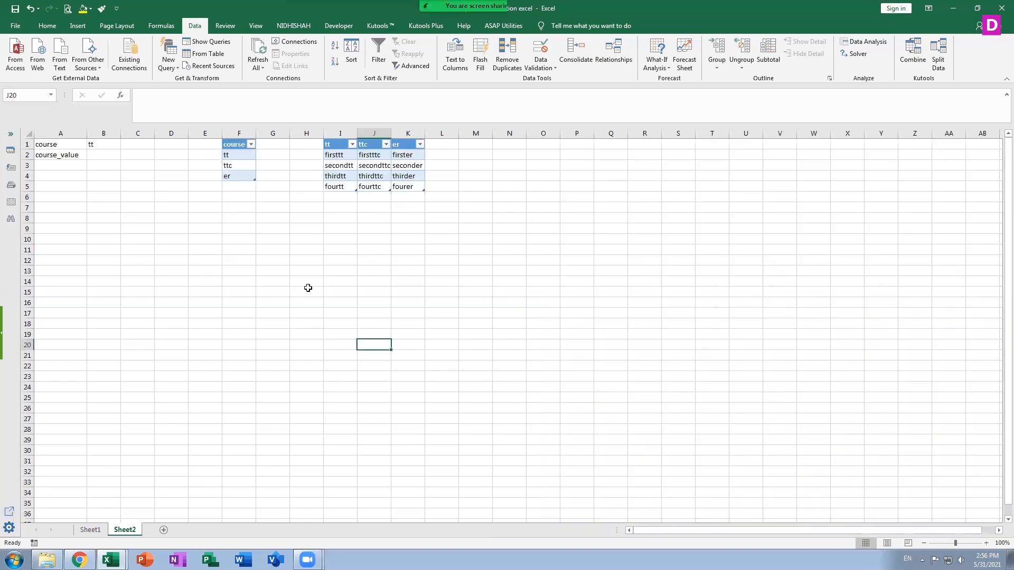
Try to enter an INDIRECT formula referring to B1 in cell E14, and clear the entry.
{"action": "left_click", "coordinate": [217, 280]}
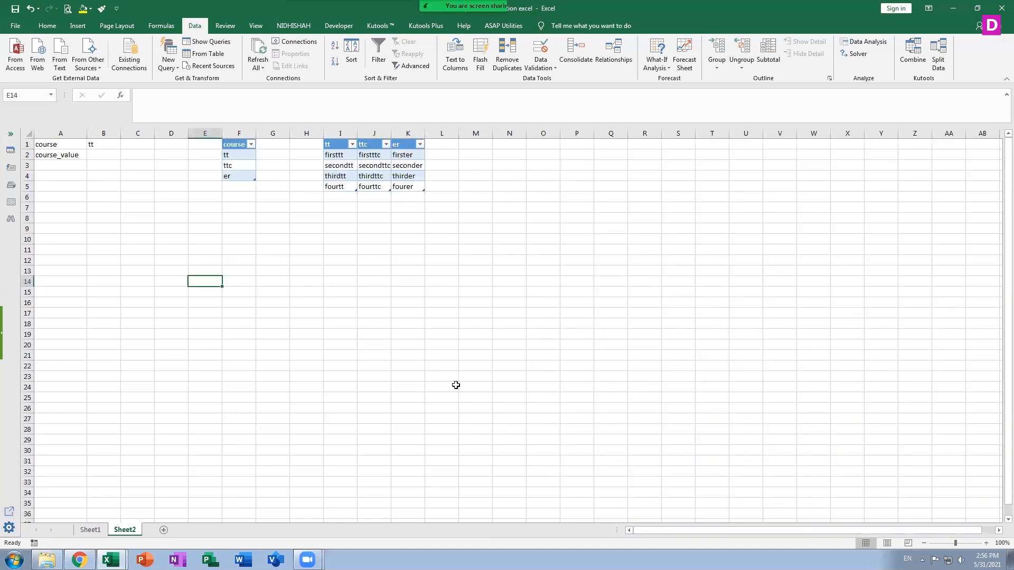
{"action": "type", "text": "=indirct"}
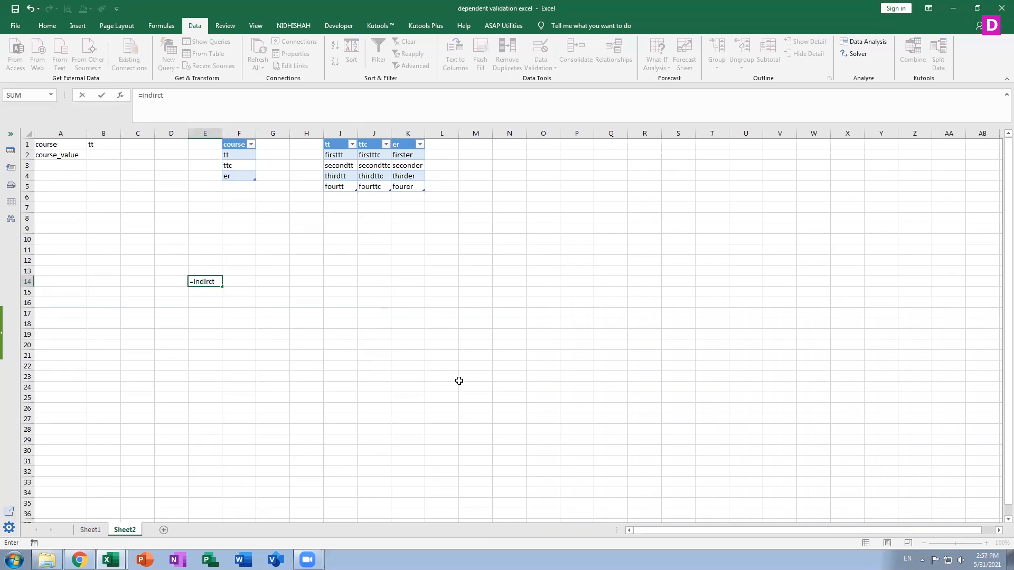
{"action": "type", "text": "("}
{"action": "left_click", "coordinate": [103, 144]}
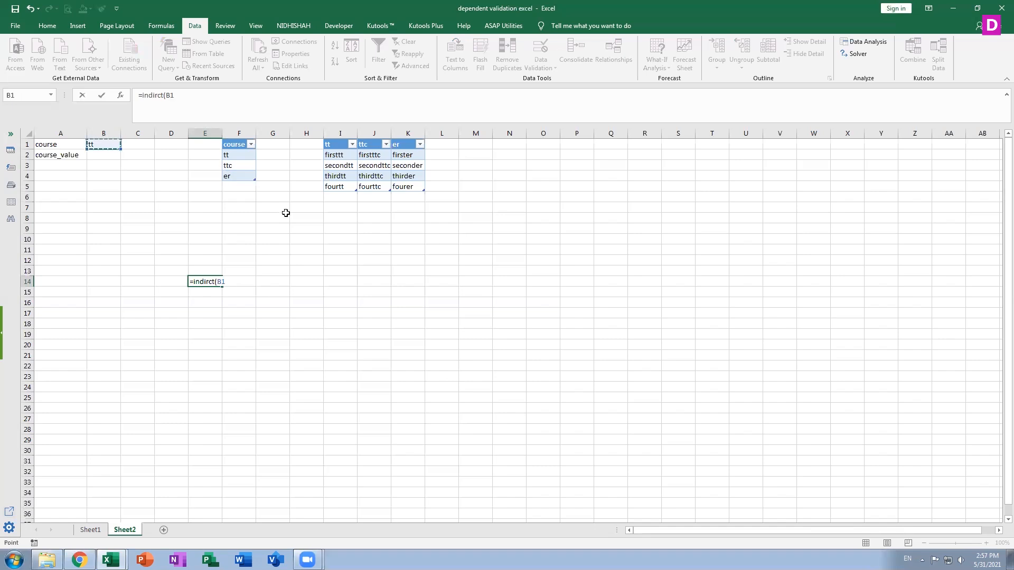
{"action": "key", "text": "Return"}
{"action": "double_click", "coordinate": [203, 281]}
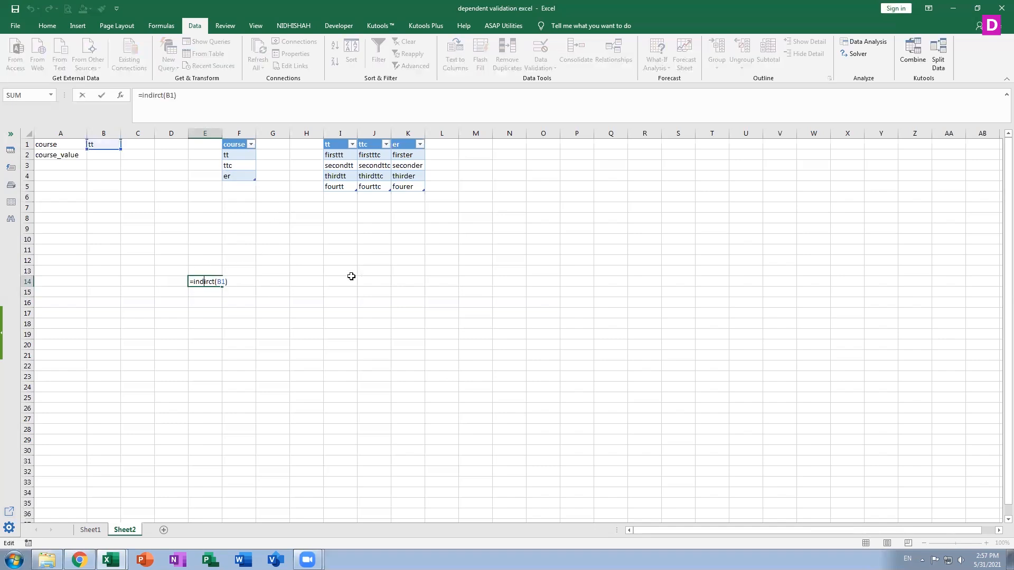
{"action": "key", "text": "BackSpace"}
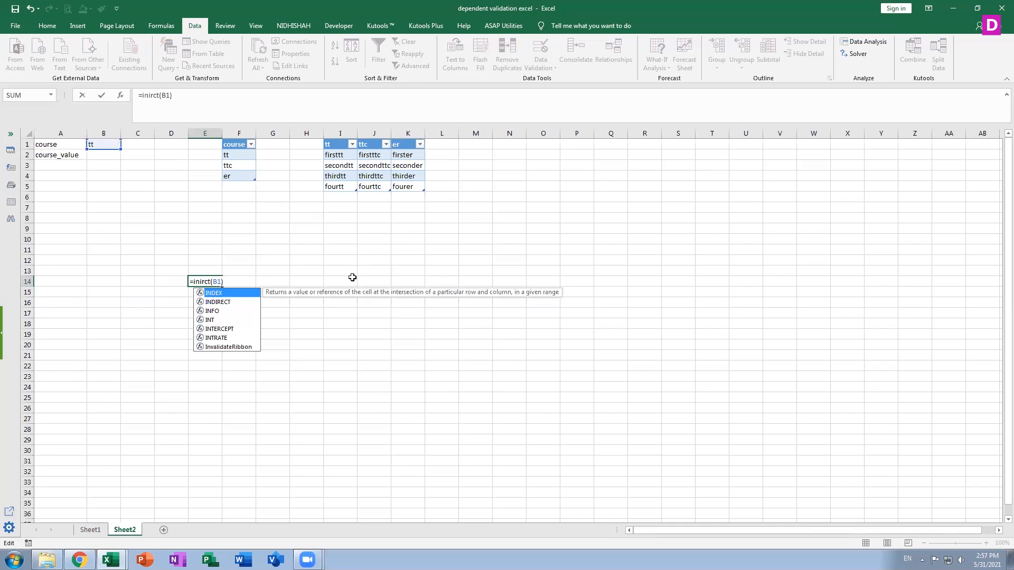
{"action": "left_click_drag", "start_coordinate": [234, 282], "coordinate": [179, 278]}
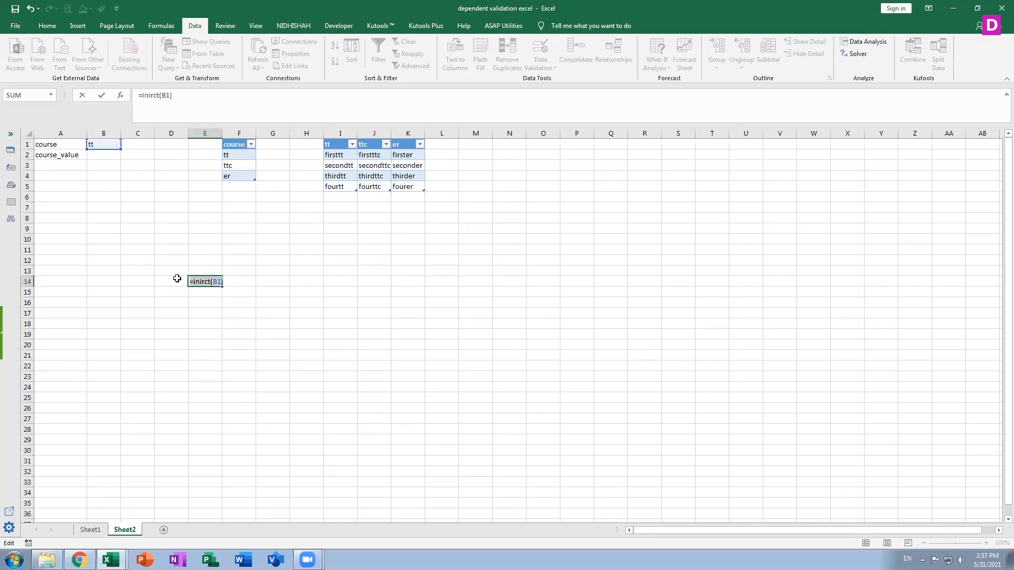
{"action": "key", "text": "BackSpace"}
Enter the sample value 25 in cell O1.
{"action": "left_click", "coordinate": [545, 144]}
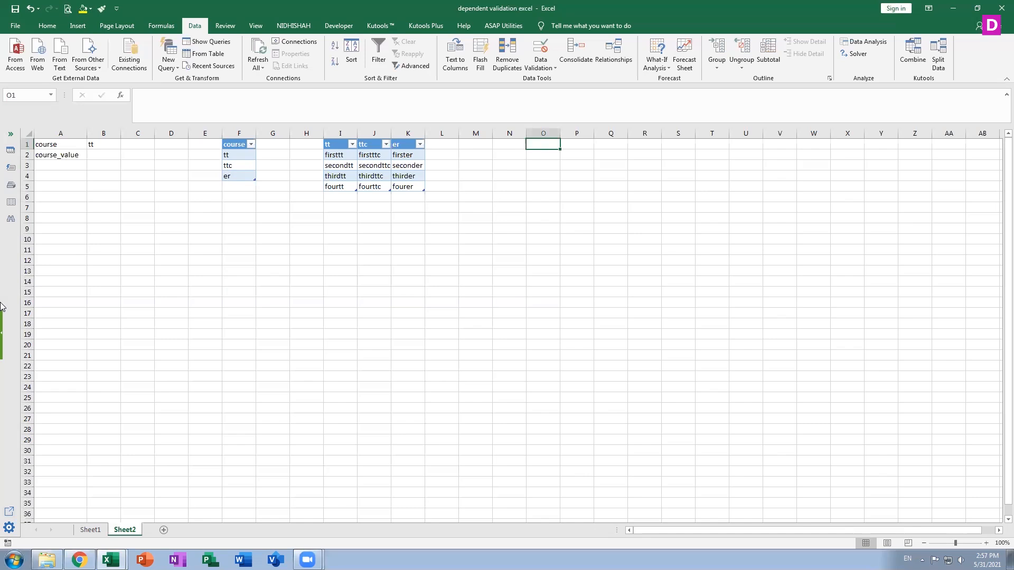
{"action": "type", "text": "25"}
{"action": "key", "text": "Return"}
{"action": "key", "text": "Return"}
{"action": "key", "text": "Return"}
{"action": "key", "text": "Return"}
{"action": "key", "text": "Return"}
{"action": "key", "text": "Return"}
{"action": "key", "text": "Return"}
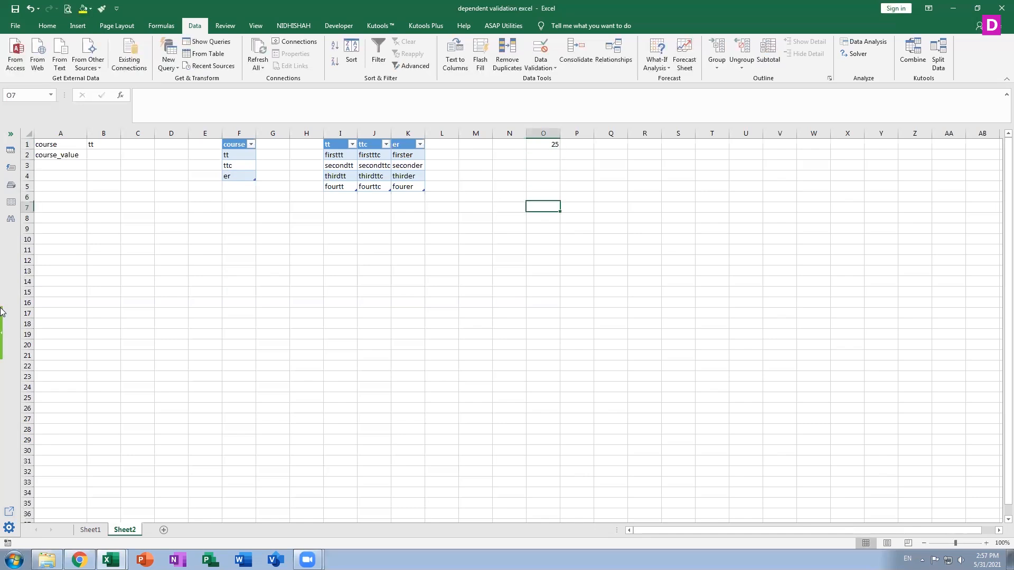
Enter the formula =INDIRECT(O1) in cell O8 and select that cell for inspection.
{"action": "type", "text": "=in"}
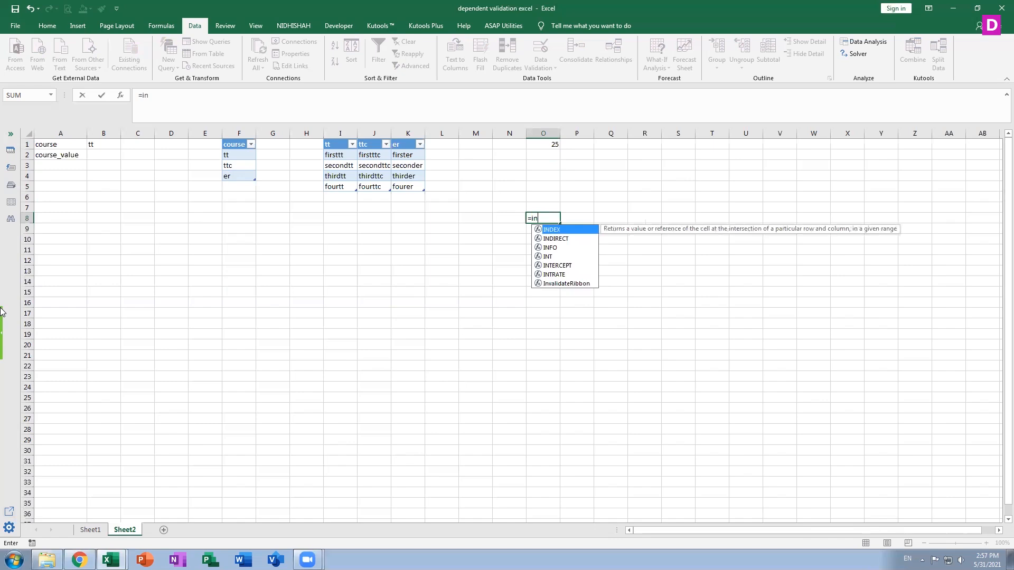
{"action": "double_click", "coordinate": [565, 240]}
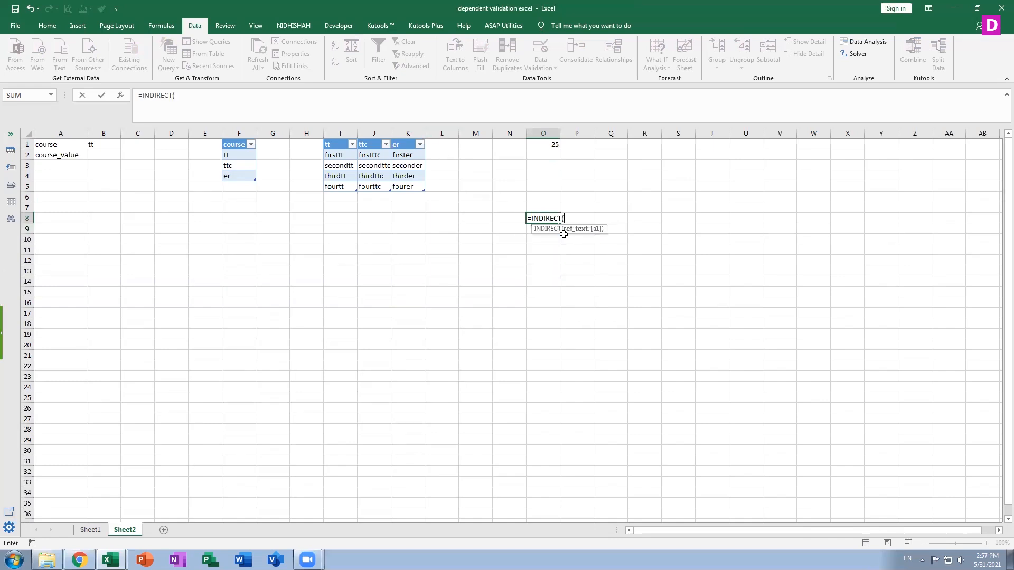
{"action": "type", "text": "o1"}
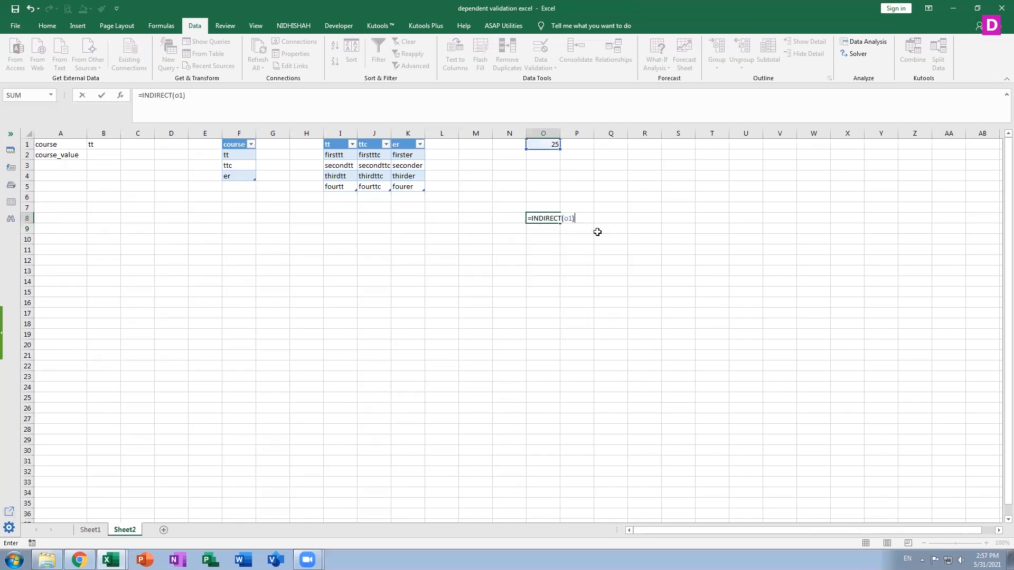
{"action": "key", "text": "Return"}
{"action": "key", "text": "Up"}
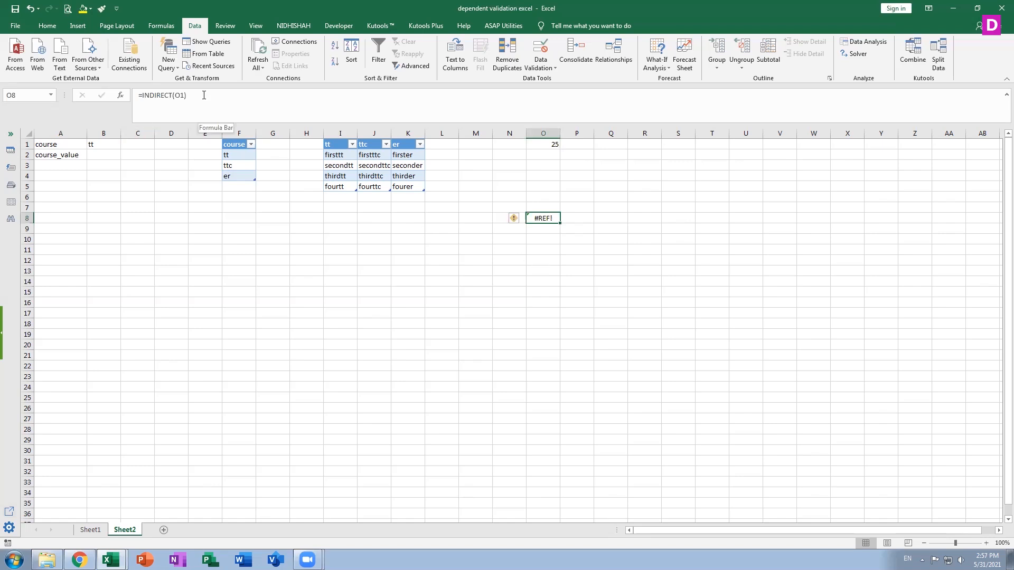
Search Help for "indirct" and review the example data and formulas in the INDIRECT function article.
{"action": "key", "text": "F1"}
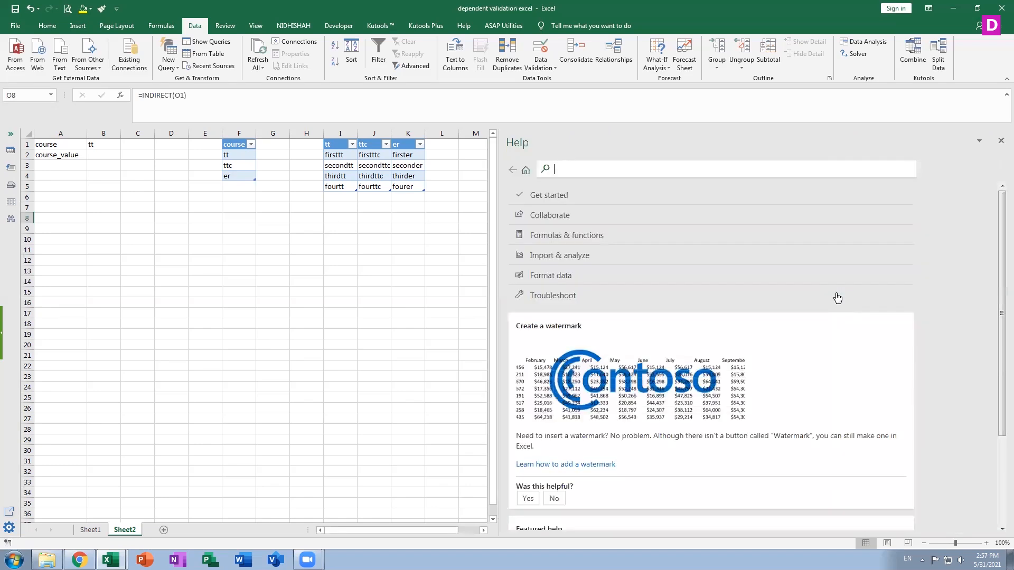
{"action": "type", "text": "dirct"}
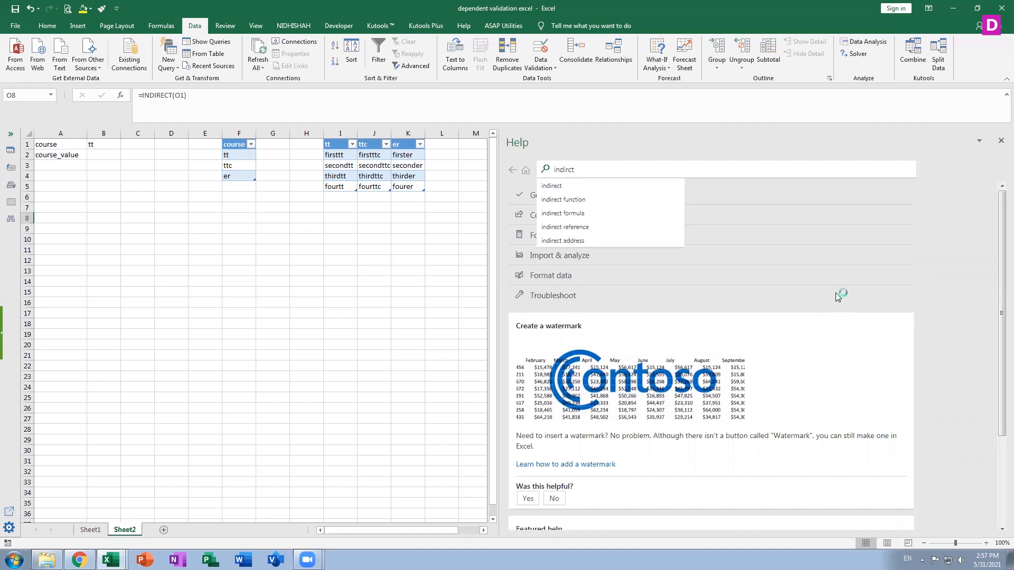
{"action": "key", "text": "Return"}
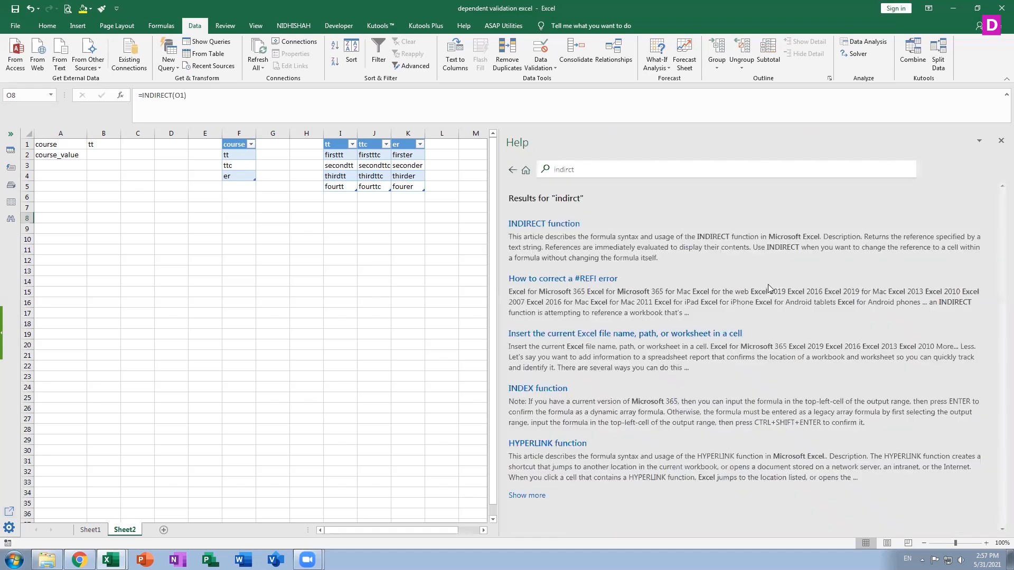
{"action": "left_click", "coordinate": [547, 224]}
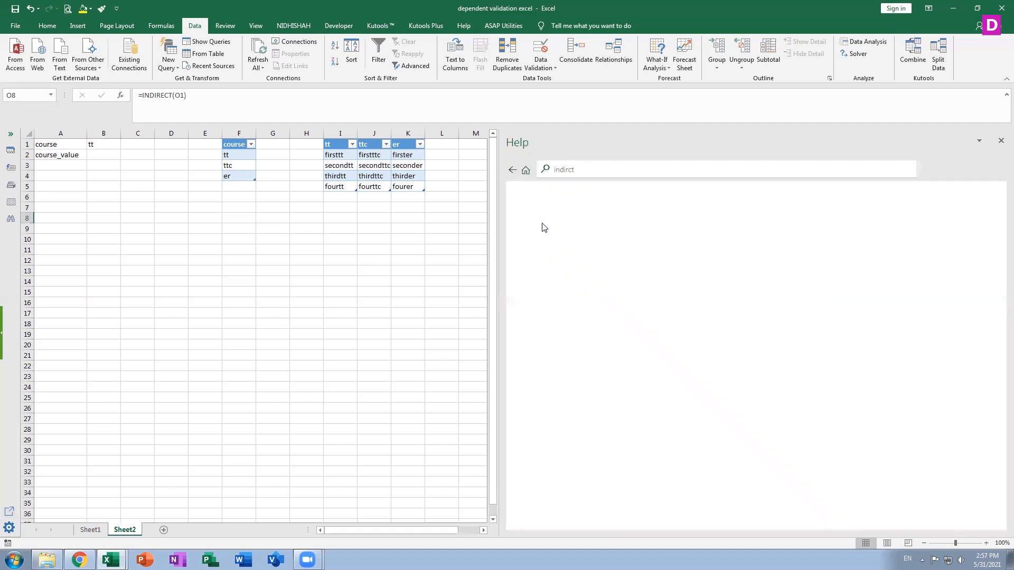
{"action": "scroll", "coordinate": [721, 306], "scroll_direction": "down", "scroll_amount": 5}
{"action": "scroll", "coordinate": [719, 316], "scroll_direction": "down", "scroll_amount": 4}
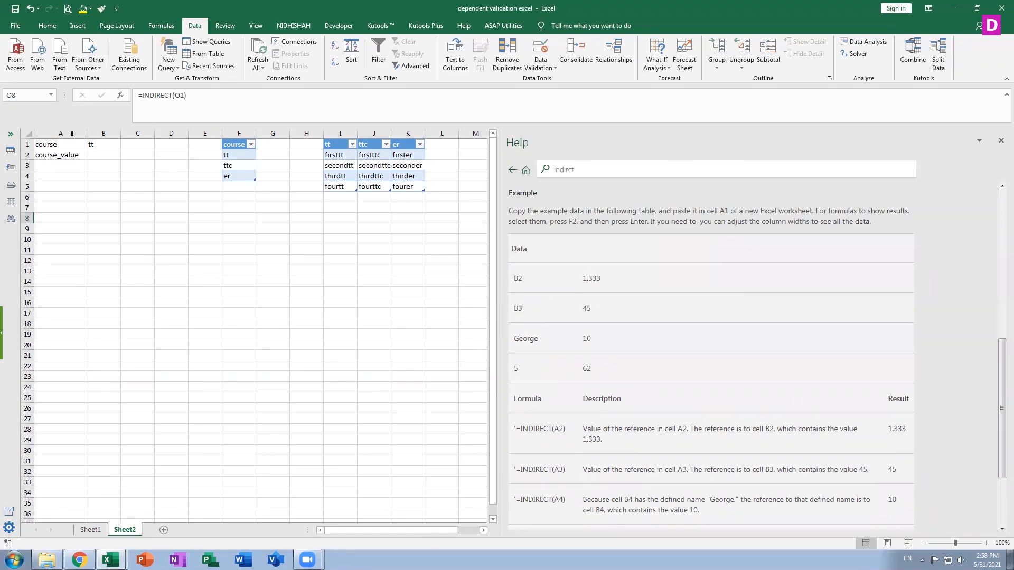
{"action": "left_click", "coordinate": [1001, 141]}
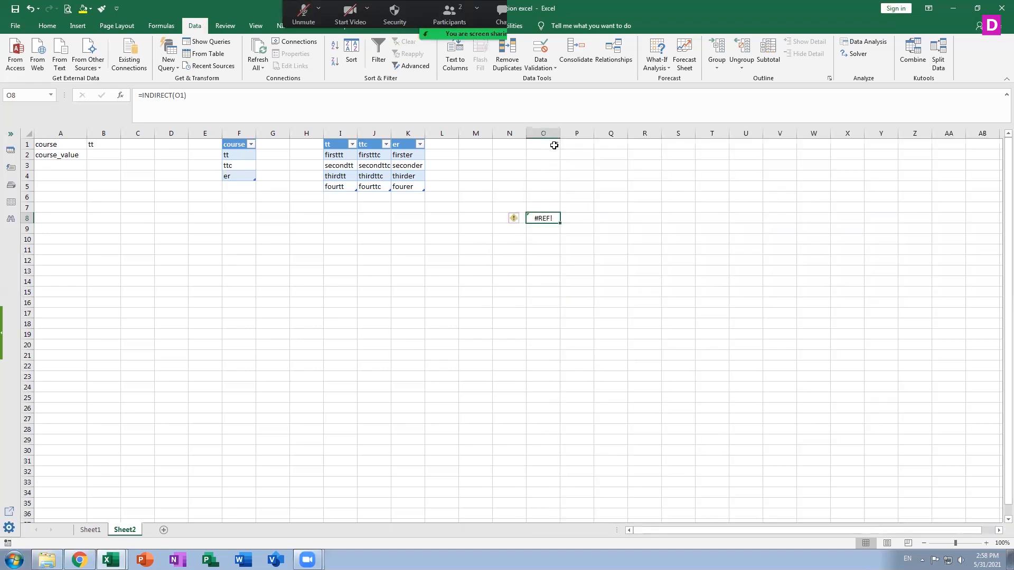
Replace the value in O1 with the cell reference text b1 and check the INDIRECT formula in O8.
{"action": "key", "text": "ctrl+Up"}
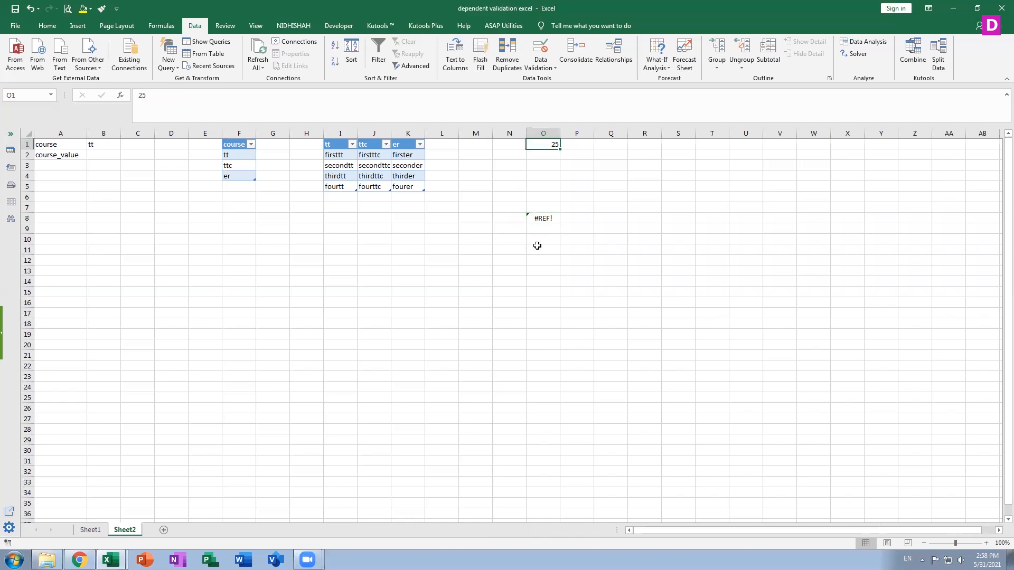
{"action": "type", "text": "b1"}
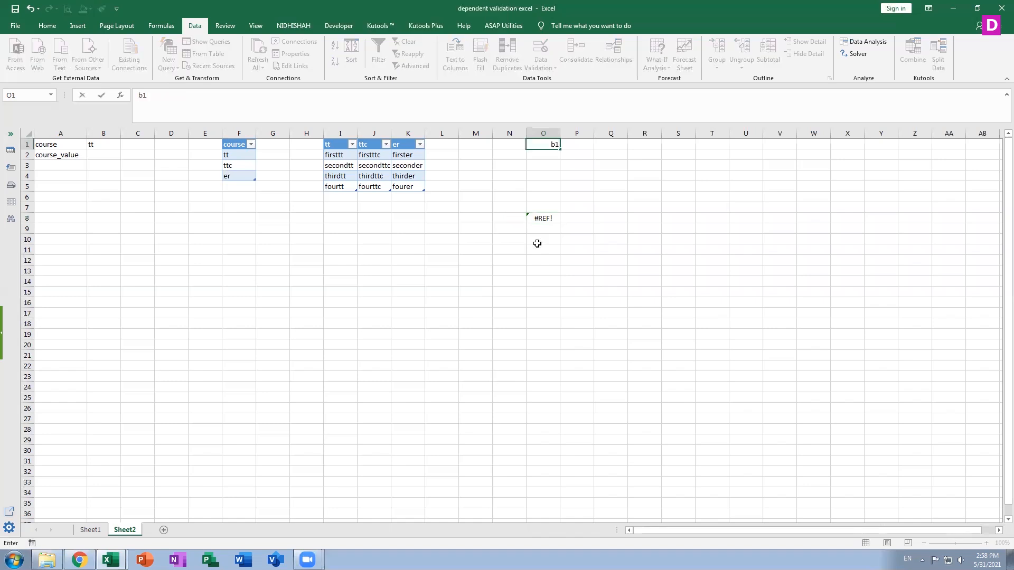
{"action": "key", "text": "Return"}
{"action": "left_click", "coordinate": [543, 216]}
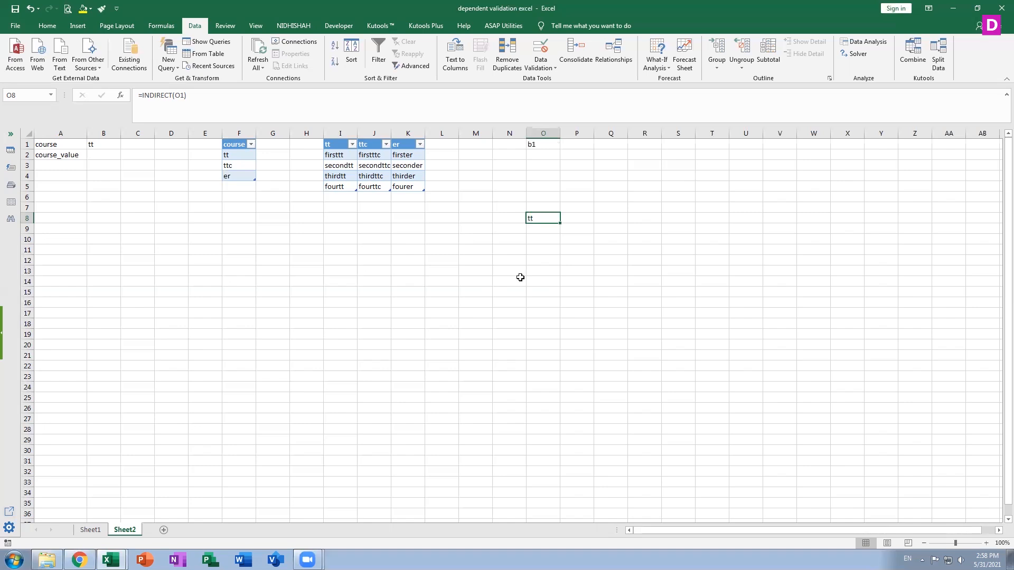
{"action": "type", "text": "="}
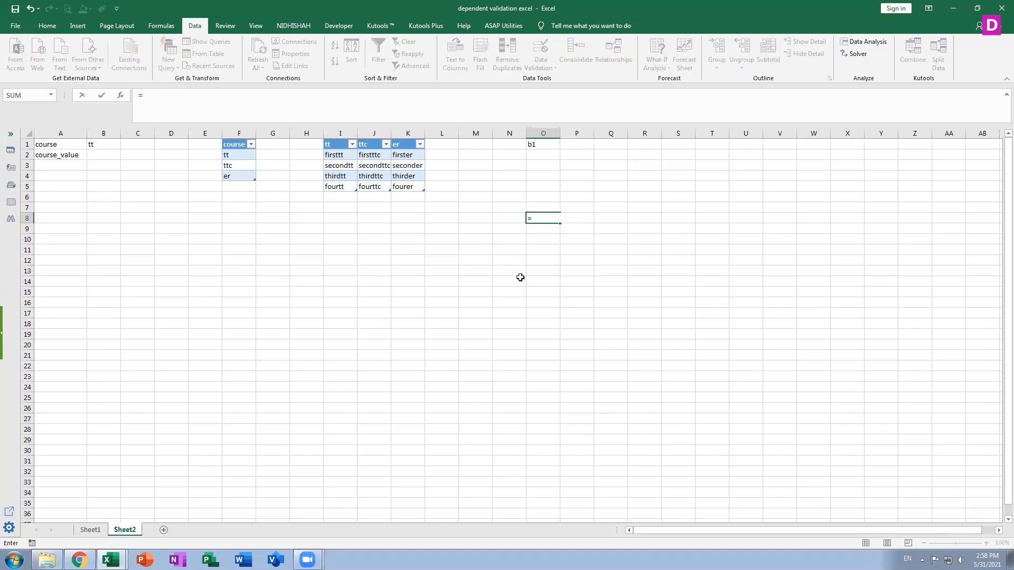
{"action": "key", "text": "ctrl+z"}
{"action": "key", "text": "Escape"}
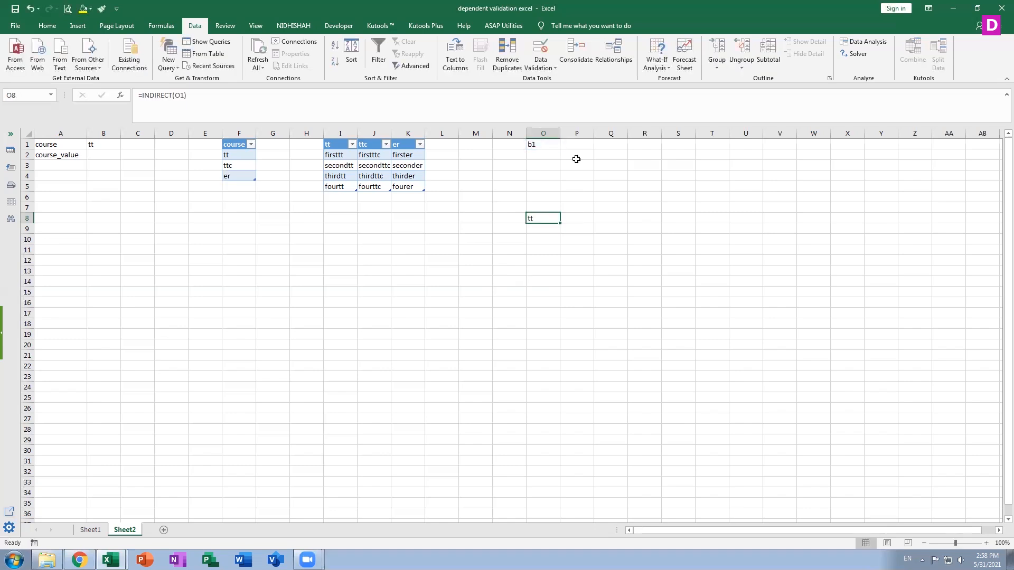
Replace the reference text in O1 with k5 to point the INDIRECT formula at another cell.
{"action": "left_click", "coordinate": [539, 141]}
{"action": "type", "text": "k5"}
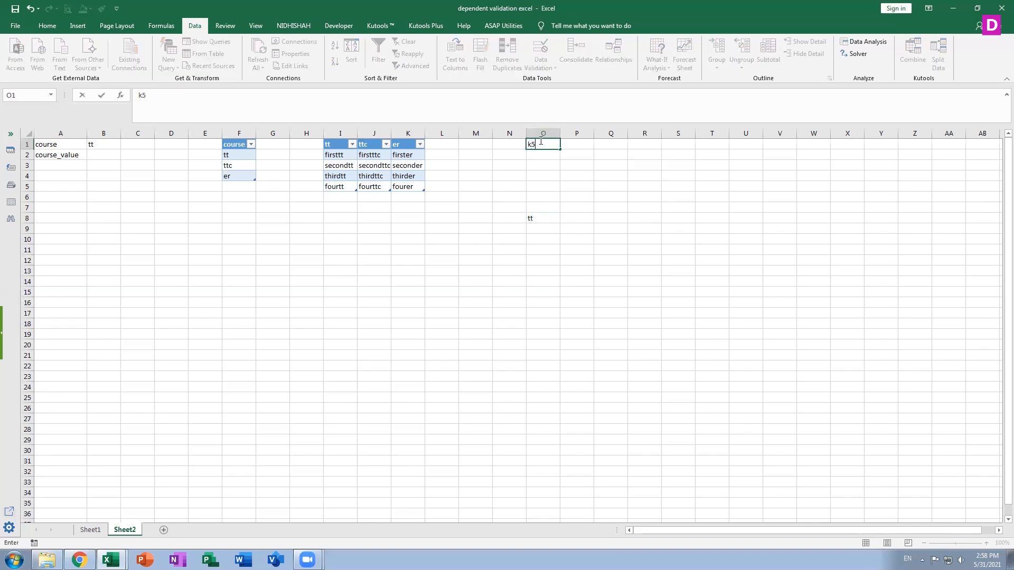
{"action": "key", "text": "Return"}
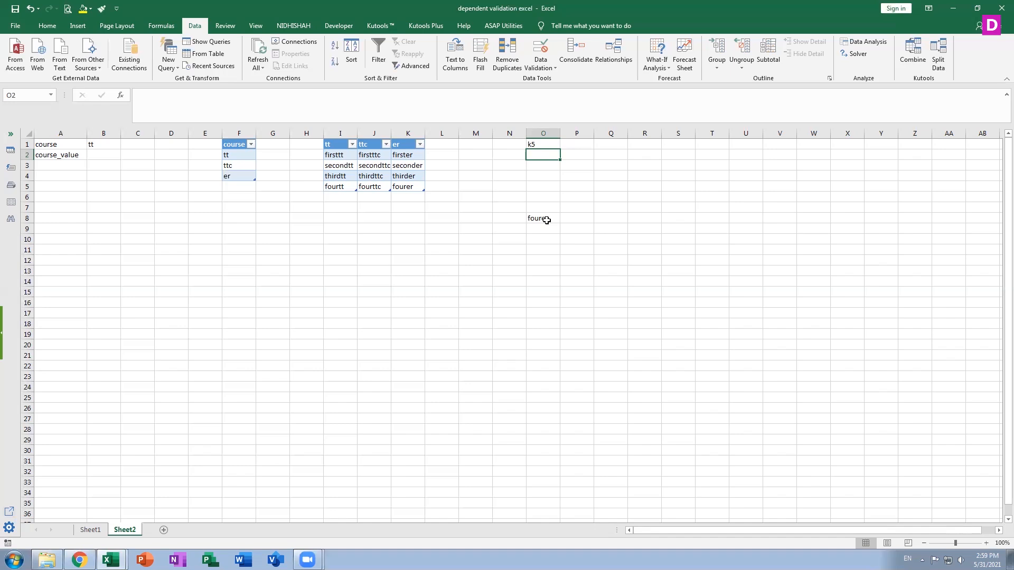
Set the reference text in O1 to f4 and check the INDIRECT formula in O8 against it.
{"action": "key", "text": "Up"}
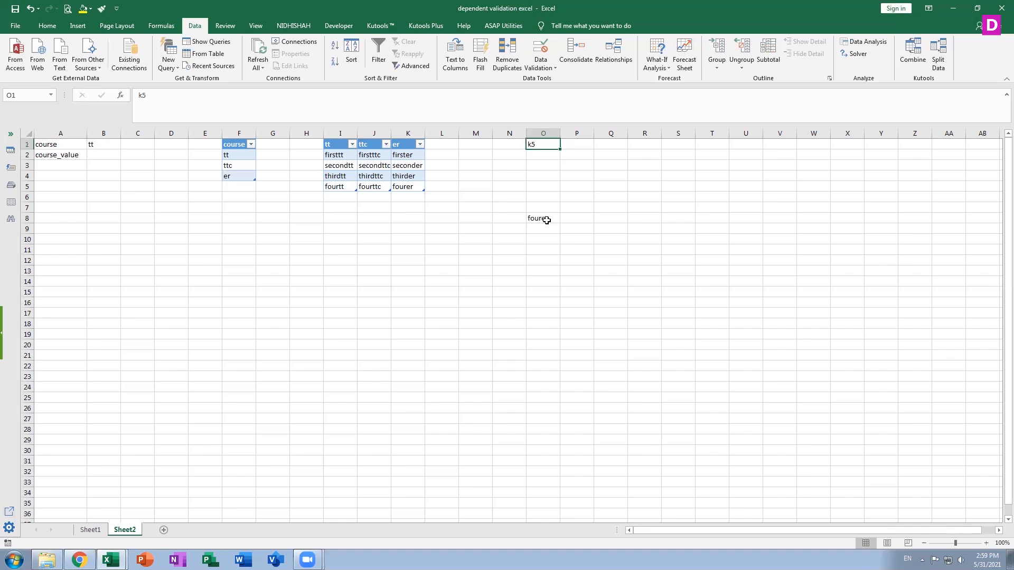
{"action": "type", "text": "f4"}
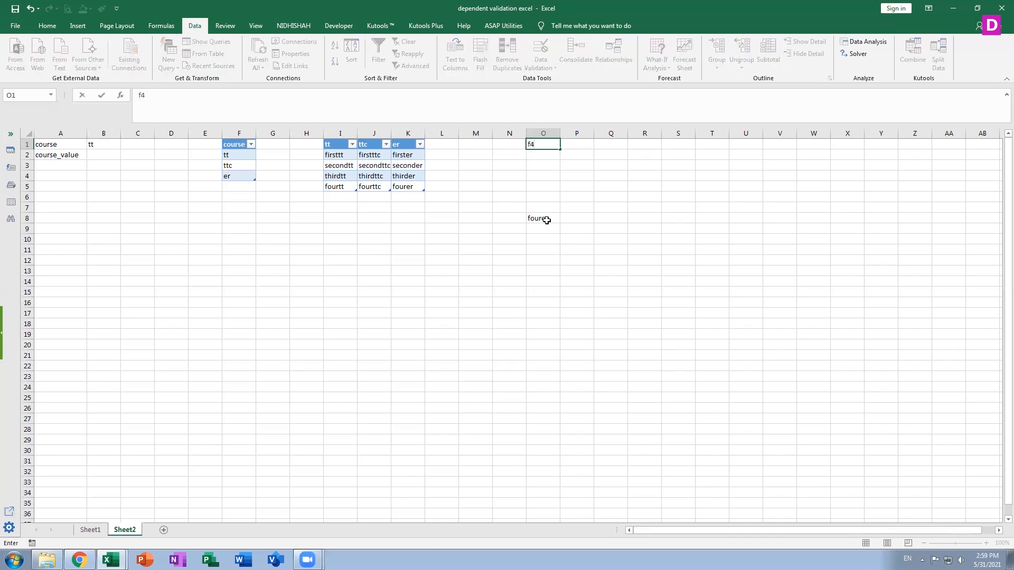
{"action": "key", "text": "Return"}
{"action": "left_click", "coordinate": [547, 220]}
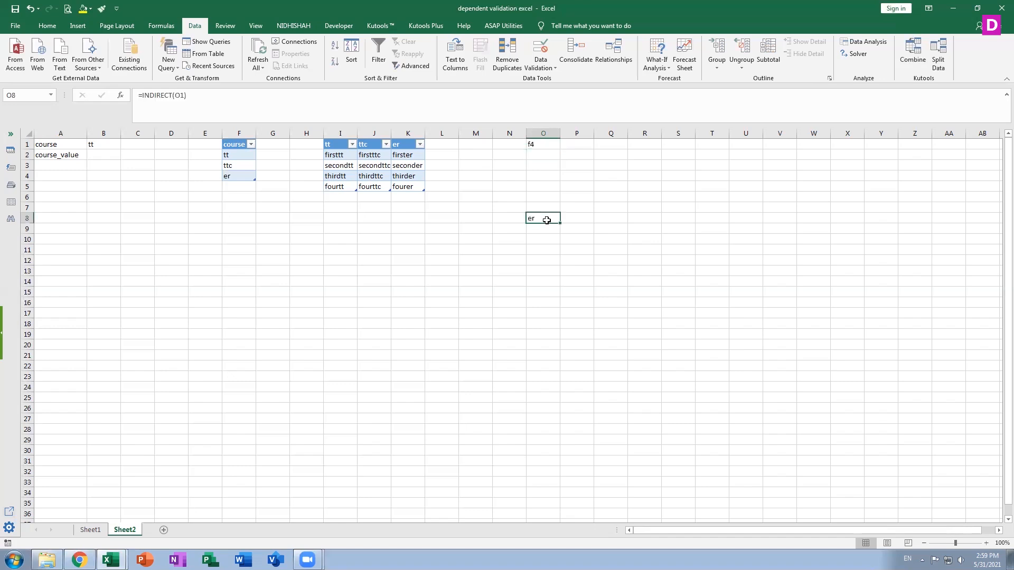
{"action": "left_click", "coordinate": [548, 143]}
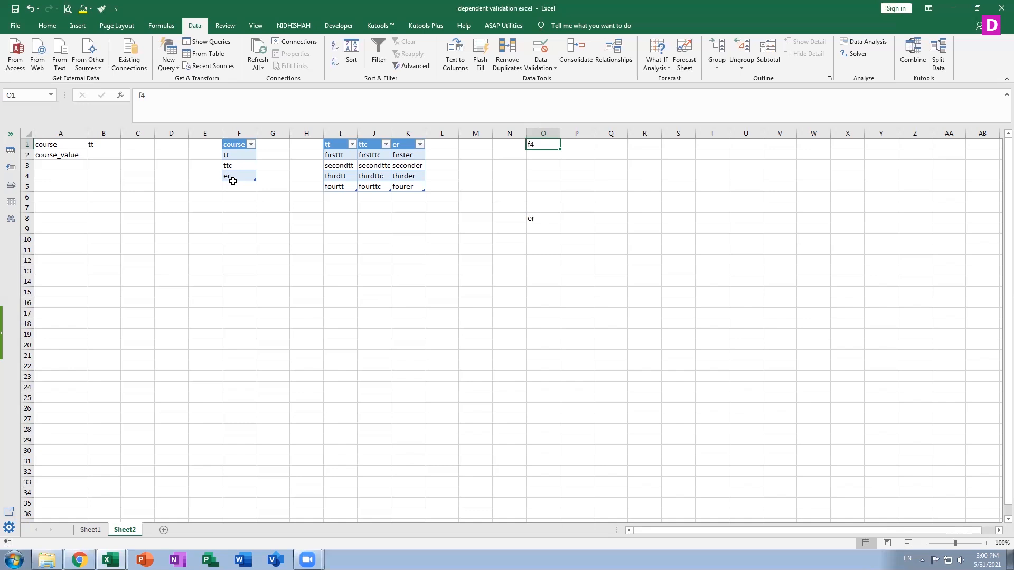
{"action": "left_click", "coordinate": [329, 195]}
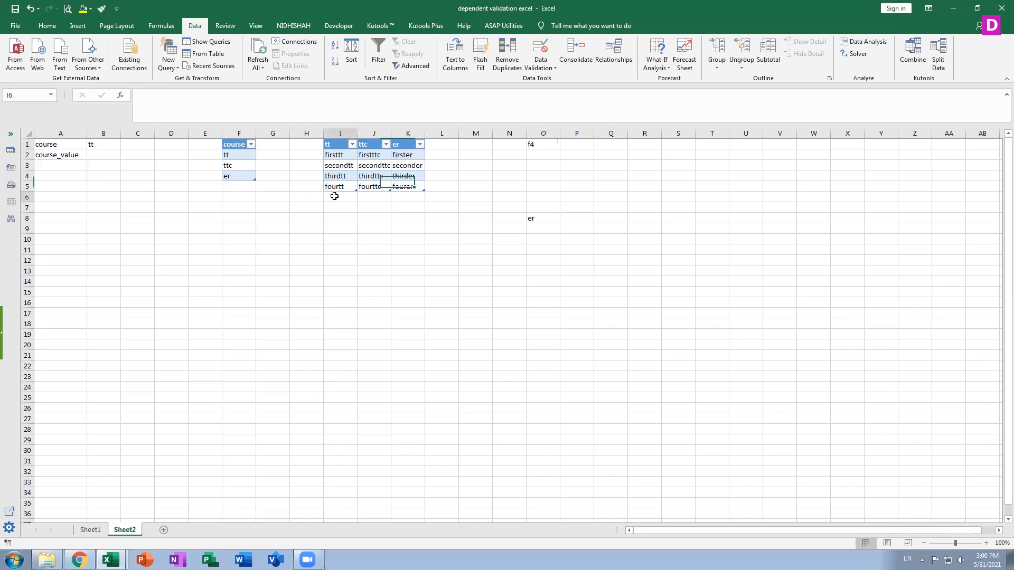
Enter the formula =RANDBETWEEN(50,100) in cell D25 and select the cell.
{"action": "left_click", "coordinate": [176, 394]}
{"action": "type", "text": "="}
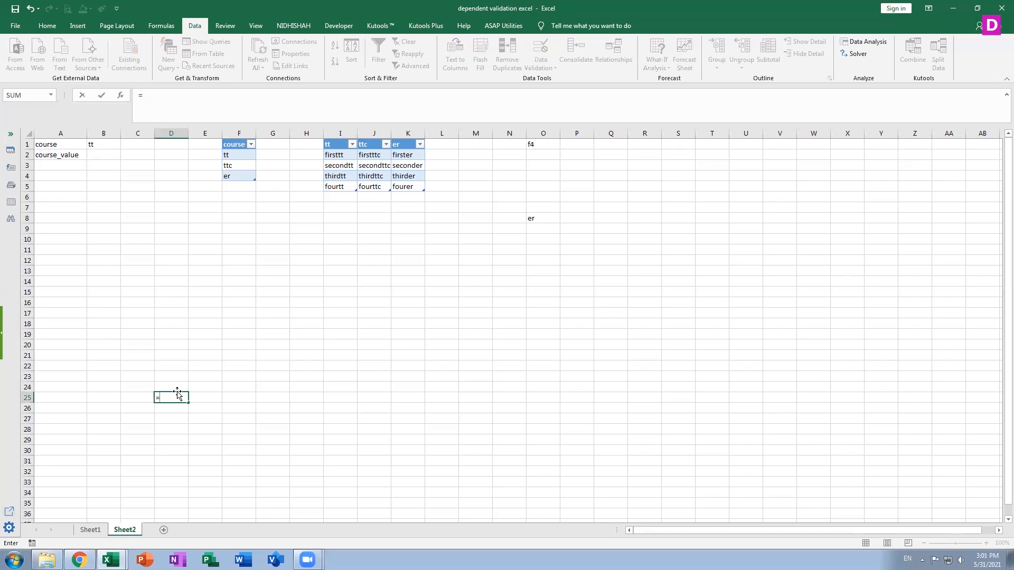
{"action": "type", "text": "ra"}
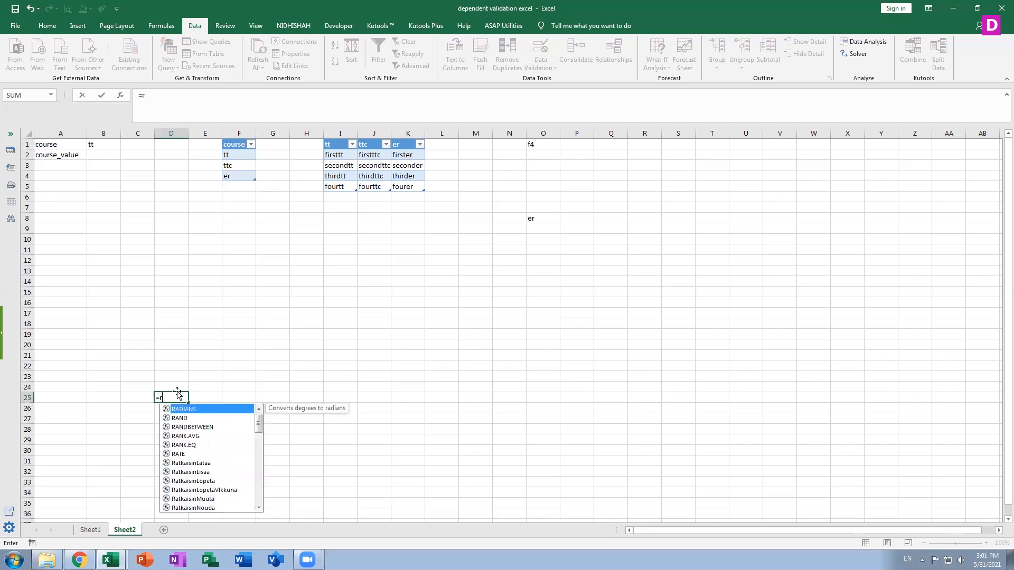
{"action": "double_click", "coordinate": [206, 428]}
{"action": "type", "text": "50"}
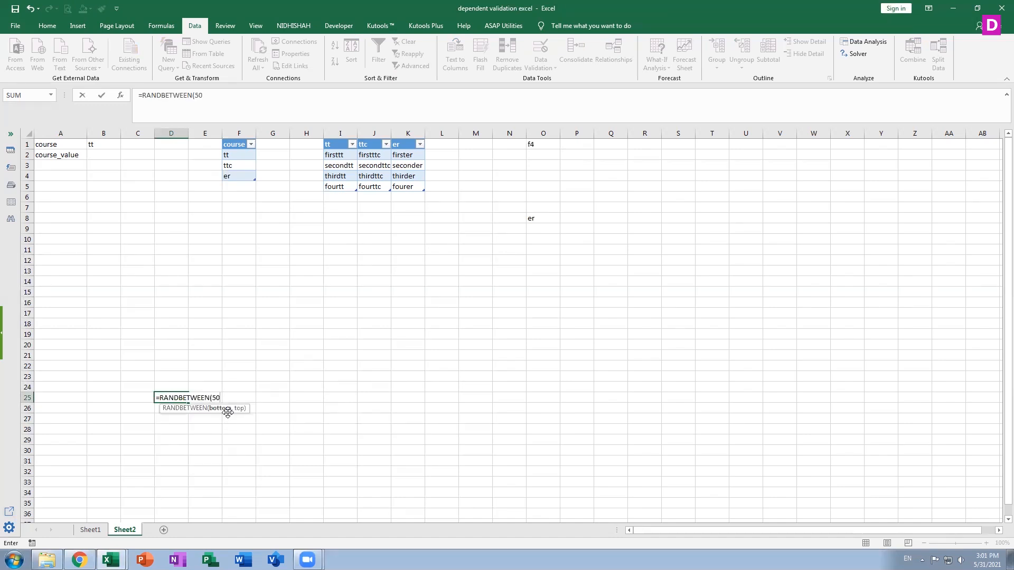
{"action": "type", "text": ",100"}
{"action": "key", "text": "Return"}
{"action": "left_click", "coordinate": [178, 400]}
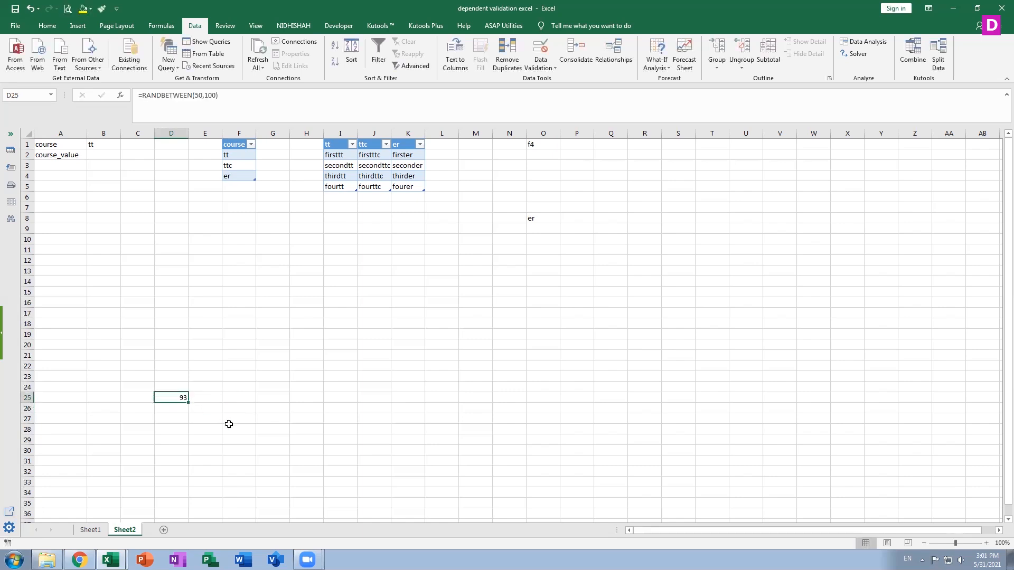
Replace the content of D25 with the random character formula =CHAR(RANDBETWEEN(45,90)).
{"action": "key", "text": "BackSpace"}
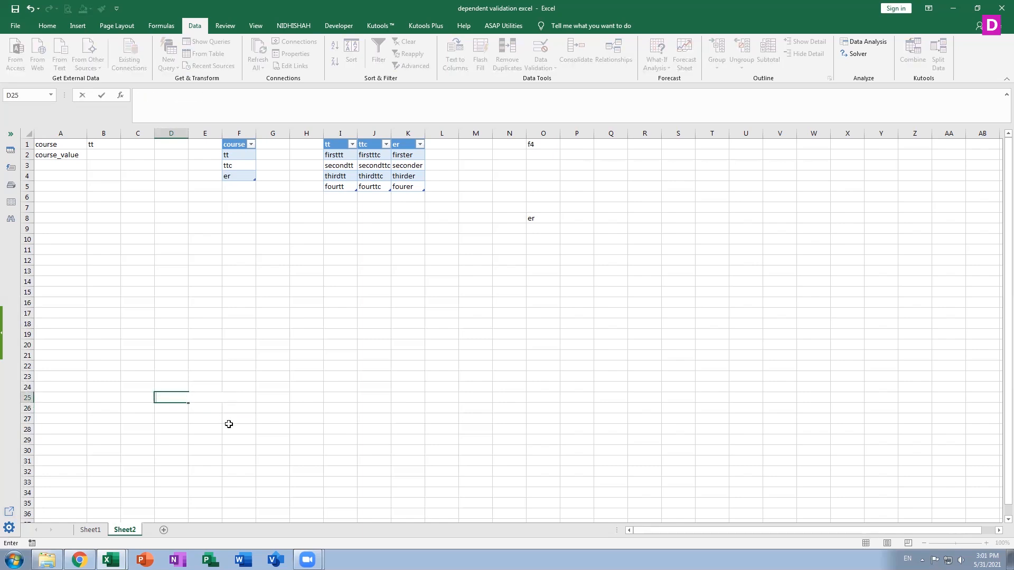
{"action": "type", "text": "=char"}
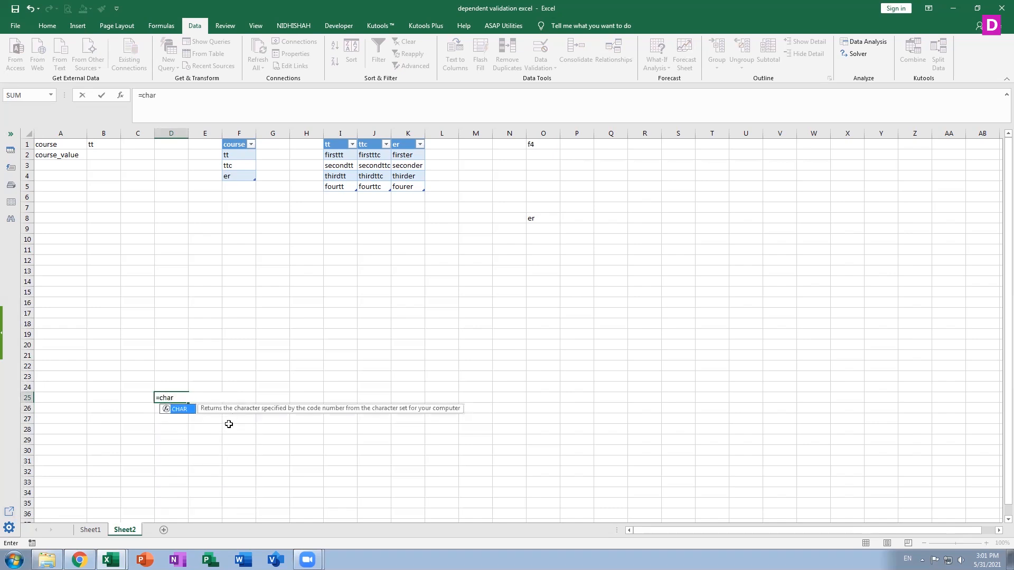
{"action": "type", "text": "(ra"}
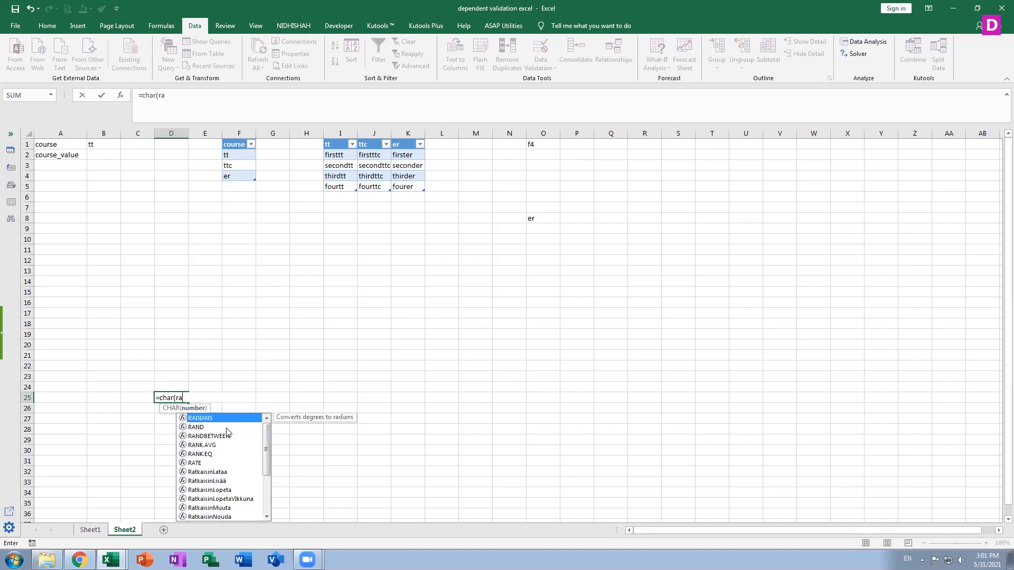
{"action": "double_click", "coordinate": [222, 438]}
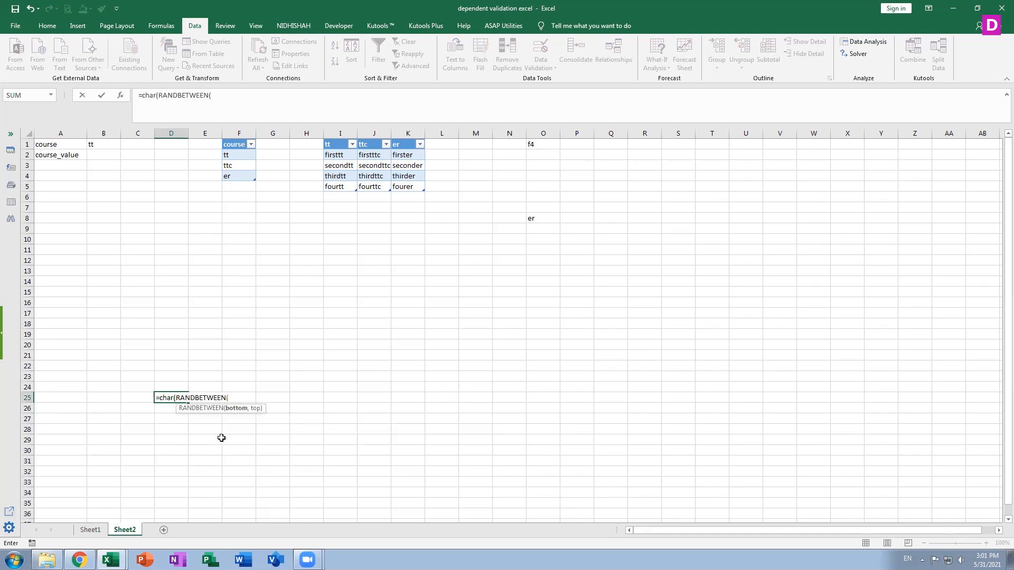
{"action": "type", "text": "(100"}
{"action": "key", "text": "BackSpace"}
{"action": "key", "text": "BackSpace"}
{"action": "key", "text": "BackSpace"}
{"action": "type", "text": "45,90)"}
{"action": "left_click", "coordinate": [230, 397]}
{"action": "key", "text": "BackSpace"}
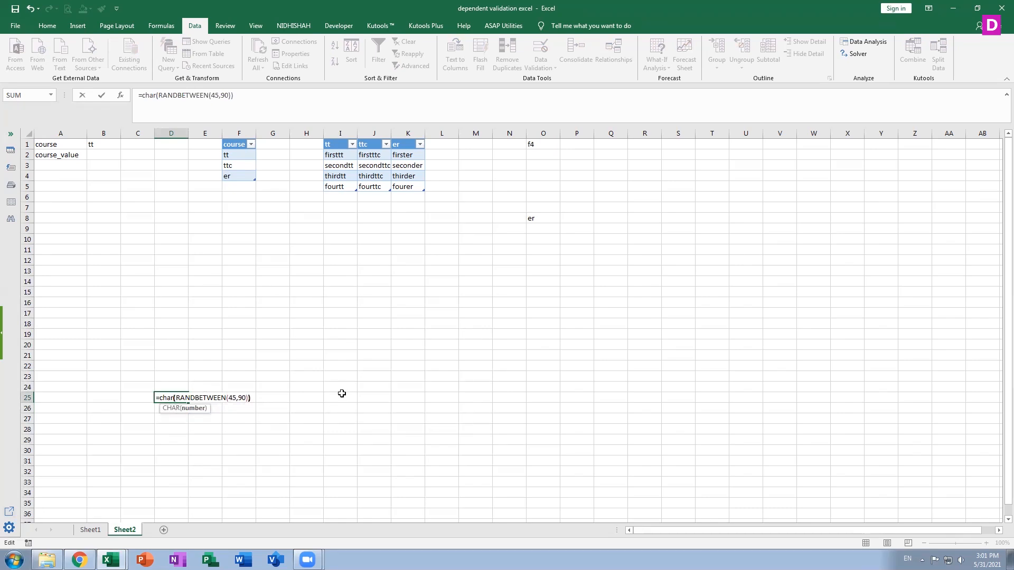
{"action": "key", "text": "Return"}
{"action": "left_click", "coordinate": [176, 399]}
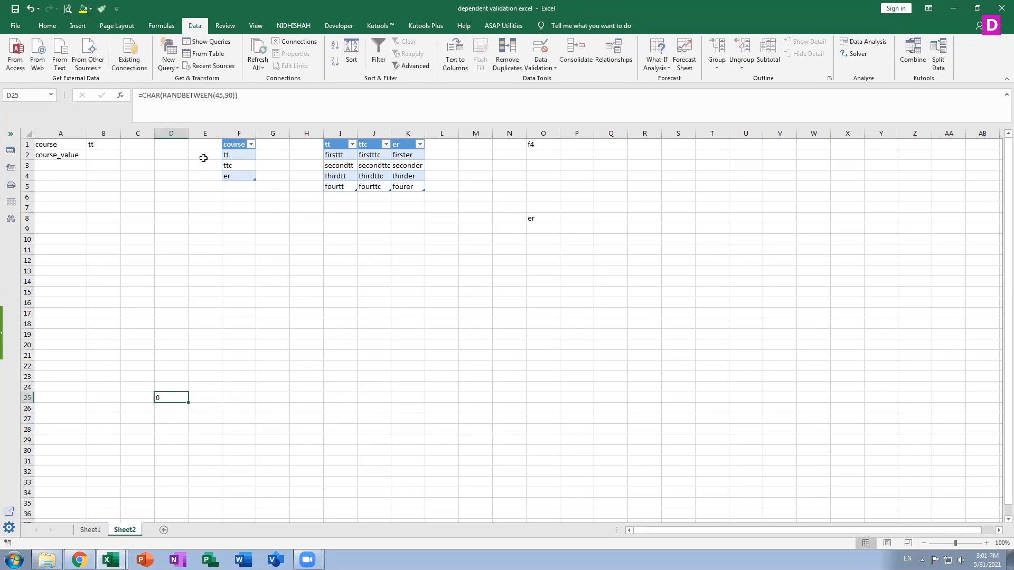
Change the lower bound of RANDBETWEEN in D25's CHAR formula to 75.
{"action": "left_click", "coordinate": [220, 95]}
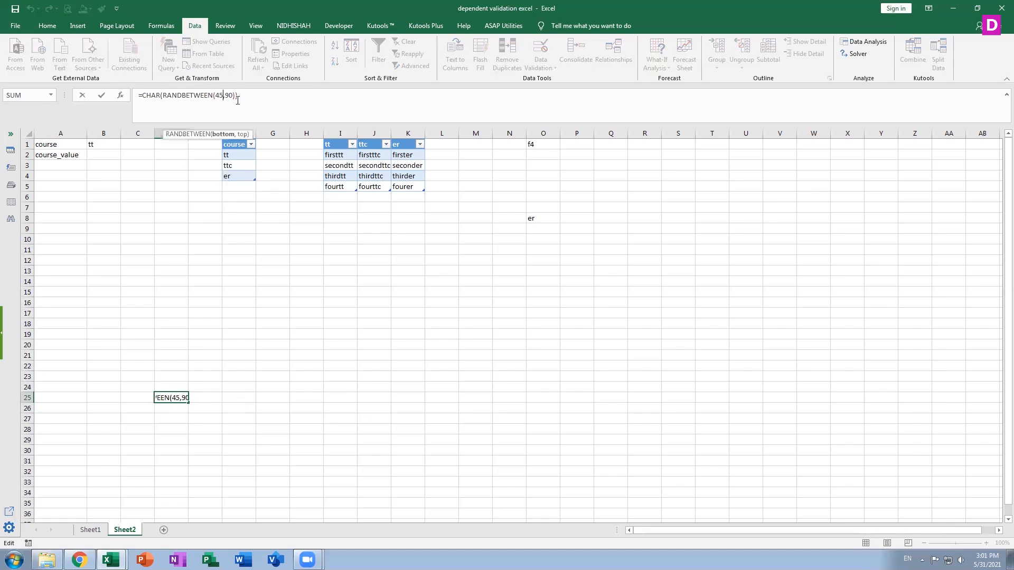
{"action": "key", "text": "BackSpace"}
{"action": "key", "text": "BackSpace"}
{"action": "type", "text": "65"}
{"action": "key", "text": "Return"}
{"action": "left_click", "coordinate": [165, 396]}
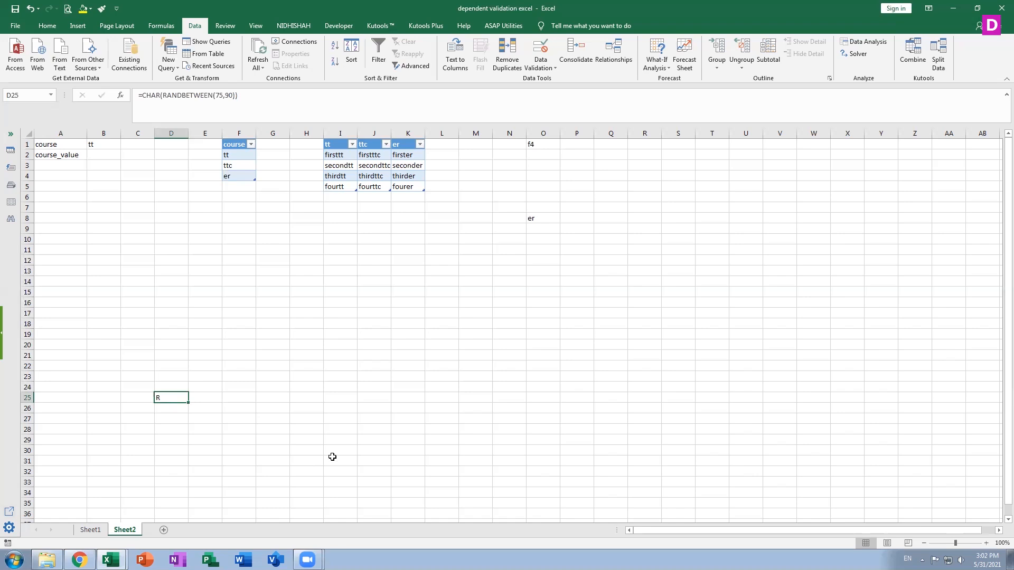
Recalculate the random character in D25 several times and clear the cell.
{"action": "key", "text": "F9"}
{"action": "key", "text": "F9"}
{"action": "key", "text": "F9"}
{"action": "key", "text": "F9"}
{"action": "key", "text": "F9"}
{"action": "key", "text": "F9"}
{"action": "key", "text": "F9"}
{"action": "key", "text": "F9"}
{"action": "key", "text": "Delete"}
{"action": "key", "text": "Up"}
{"action": "key", "text": "Up"}
{"action": "key", "text": "Up"}
{"action": "key", "text": "Up"}
{"action": "key", "text": "Up"}
{"action": "key", "text": "Up"}
{"action": "key", "text": "Up"}
{"action": "key", "text": "Up"}
{"action": "key", "text": "Up"}
{"action": "key", "text": "Up"}
{"action": "key", "text": "Up"}
{"action": "key", "text": "Up"}
{"action": "key", "text": "Up"}
{"action": "key", "text": "Up"}
{"action": "key", "text": "Up"}
{"action": "key", "text": "Up"}
{"action": "key", "text": "Up"}
{"action": "key", "text": "Up"}
{"action": "key", "text": "Up"}
{"action": "key", "text": "Up"}
{"action": "key", "text": "Right"}
{"action": "key", "text": "Right"}
{"action": "key", "text": "Up"}
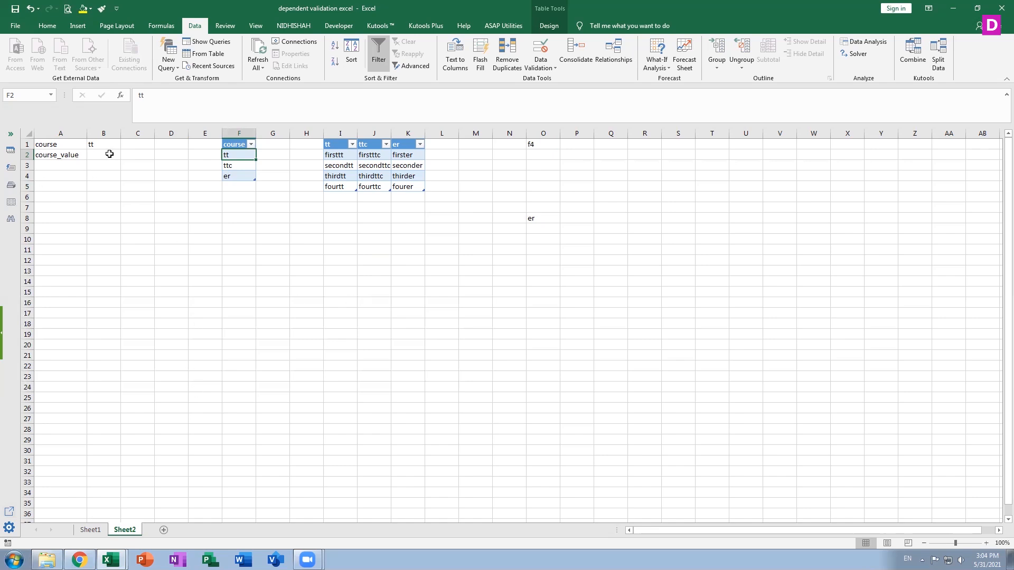
{"action": "left_click", "coordinate": [106, 154]}
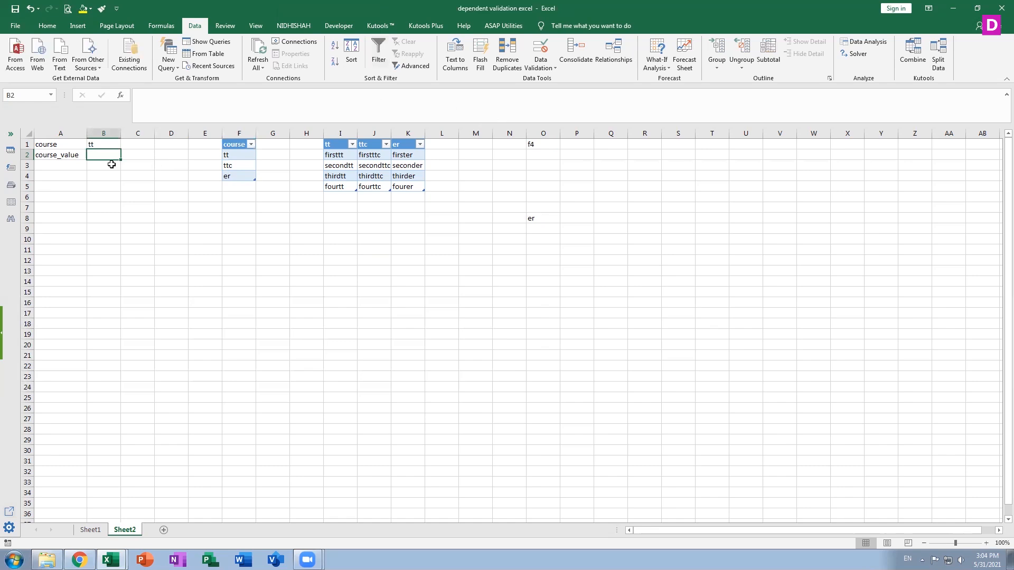
{"action": "left_click", "coordinate": [110, 144]}
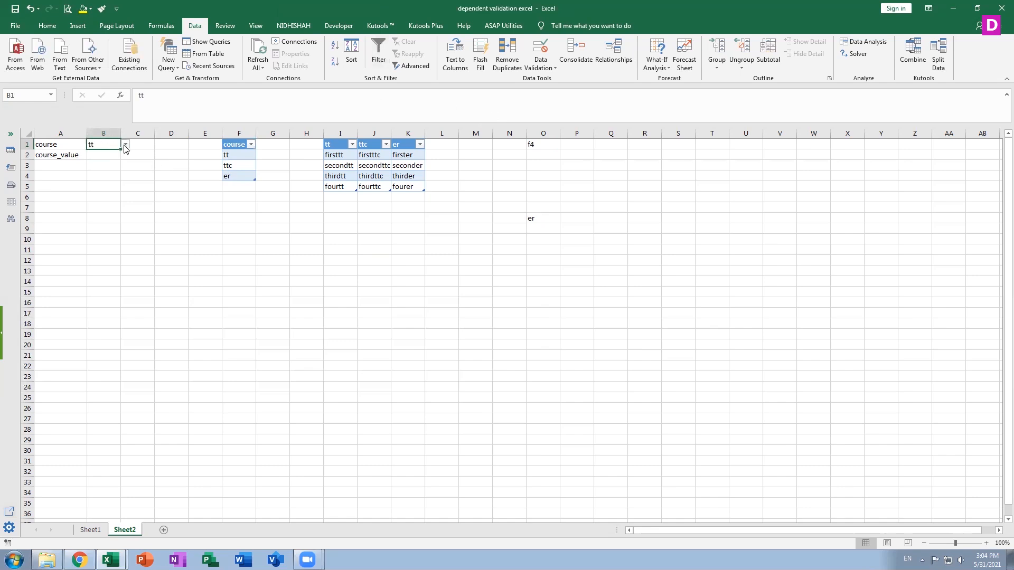
{"action": "left_click", "coordinate": [104, 159]}
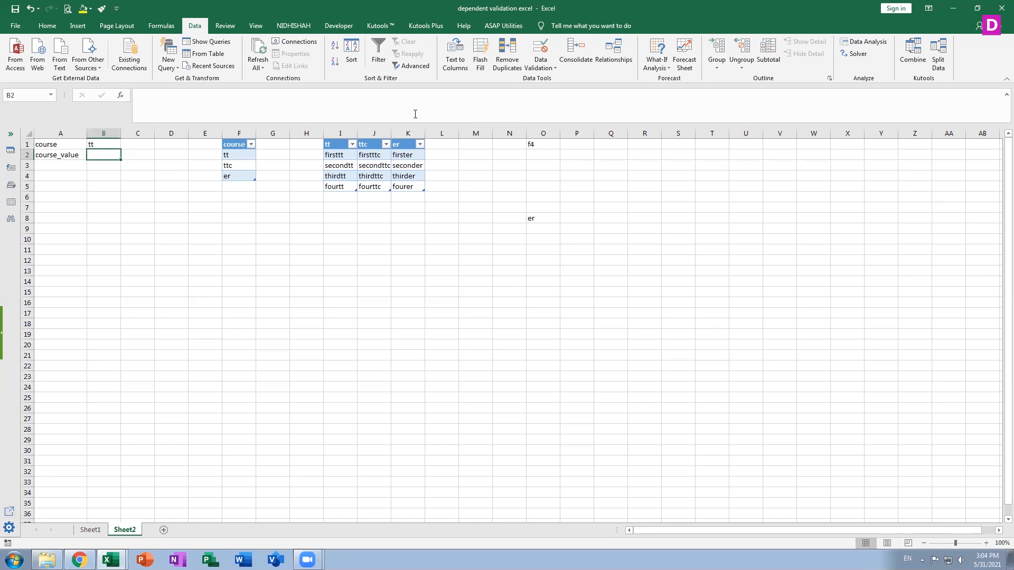
{"action": "left_click", "coordinate": [541, 69]}
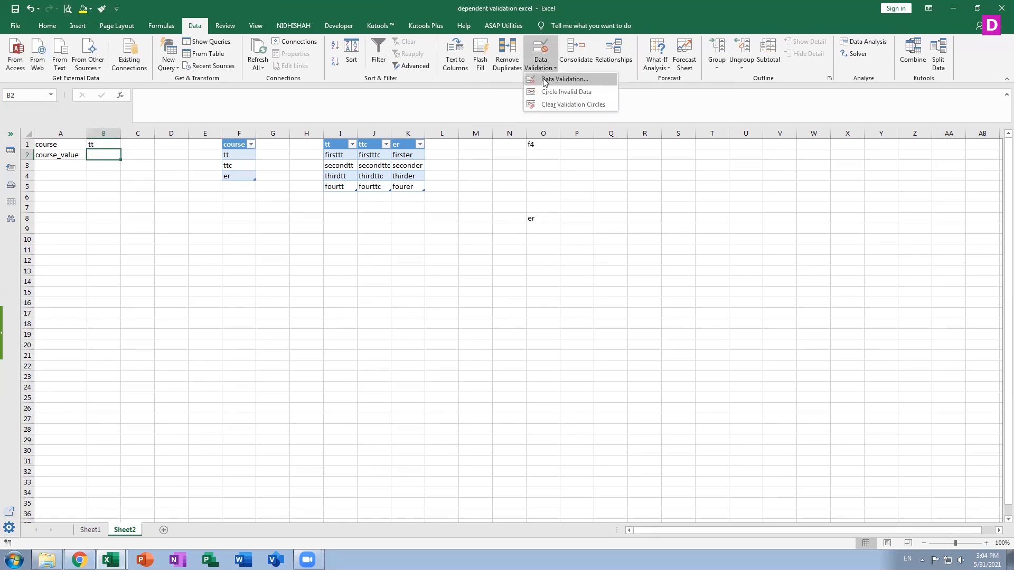
{"action": "left_click", "coordinate": [544, 83]}
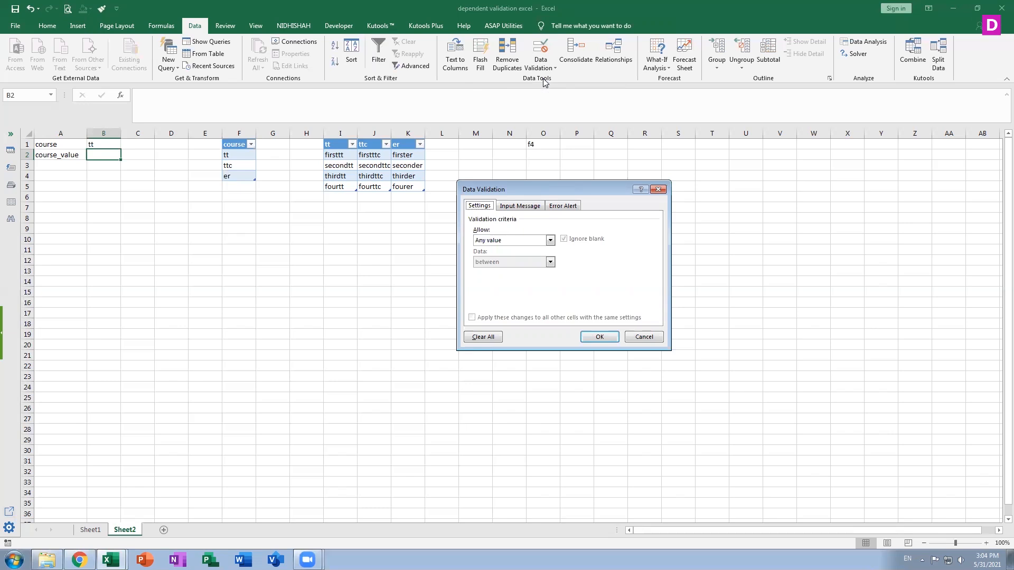
{"action": "left_click", "coordinate": [549, 241]}
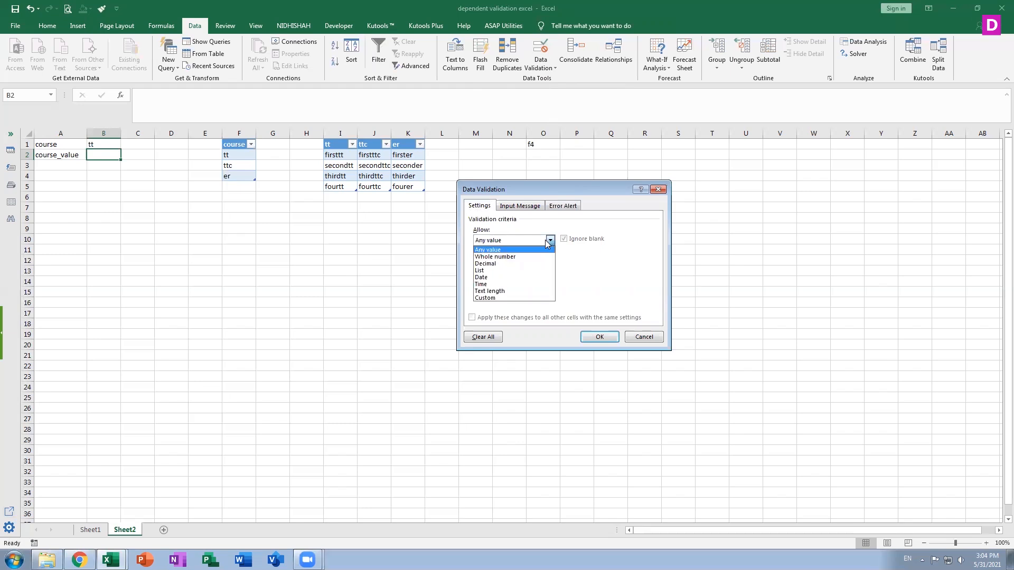
{"action": "left_click", "coordinate": [502, 270]}
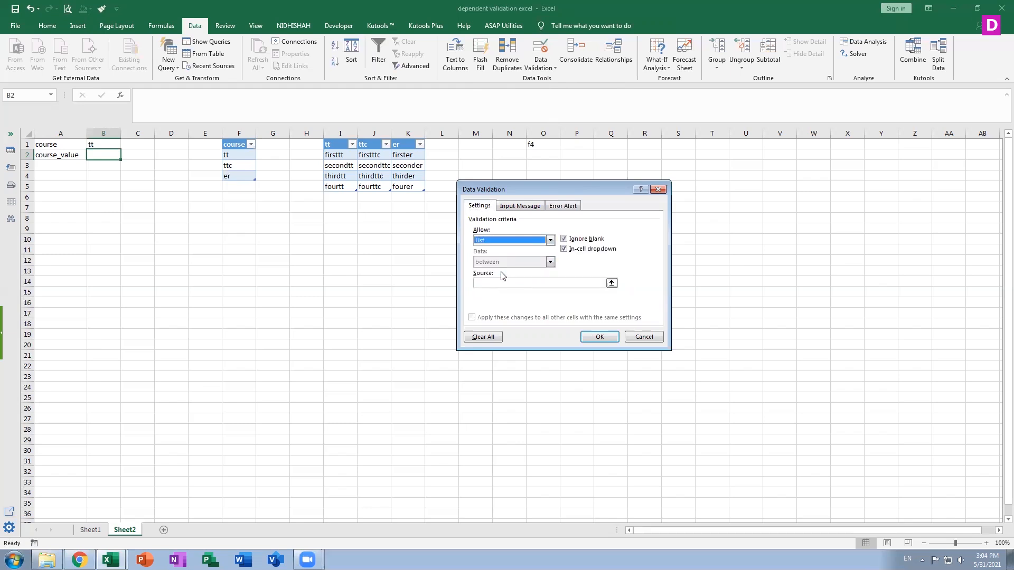
{"action": "left_click", "coordinate": [644, 337]}
Add the input message "which one value is selected on the basis of first one" to the data validation of cell B1.
{"action": "left_click", "coordinate": [108, 143]}
{"action": "left_click", "coordinate": [541, 68]}
{"action": "left_click", "coordinate": [554, 81]}
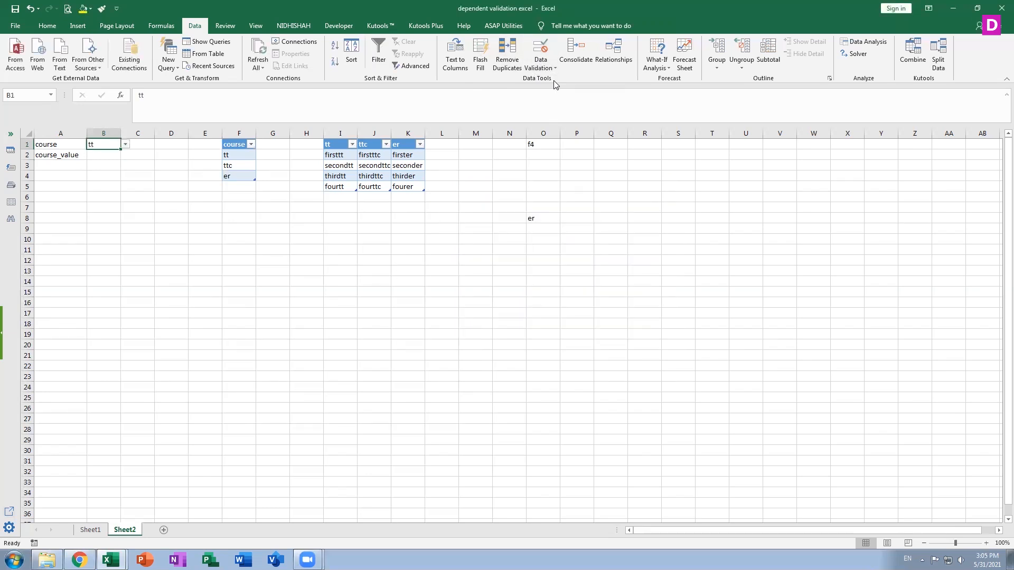
{"action": "left_click", "coordinate": [519, 206]}
{"action": "left_click", "coordinate": [501, 287]}
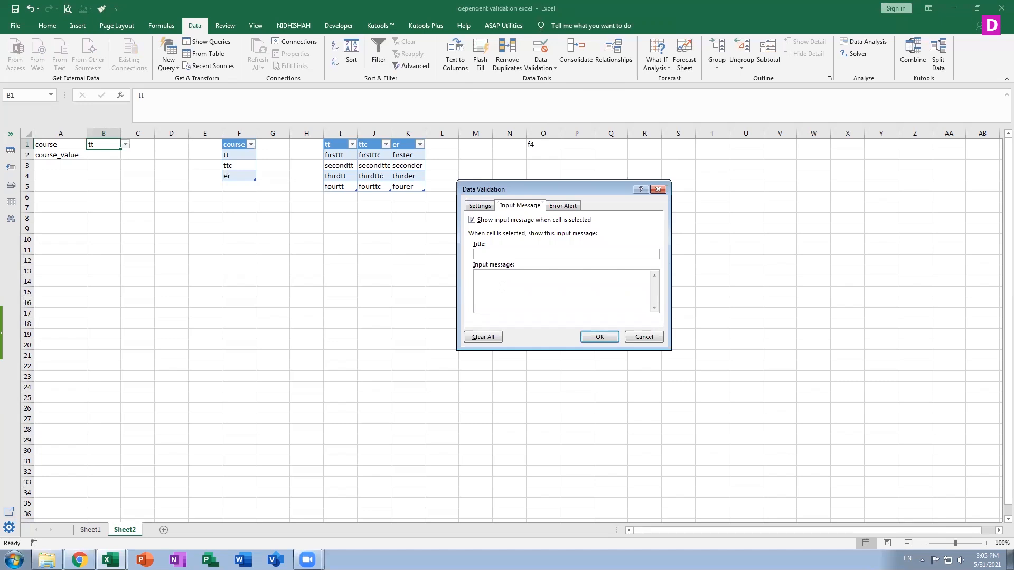
{"action": "type", "text": "which one value is selected on the basis of first one"}
{"action": "left_click", "coordinate": [588, 342]}
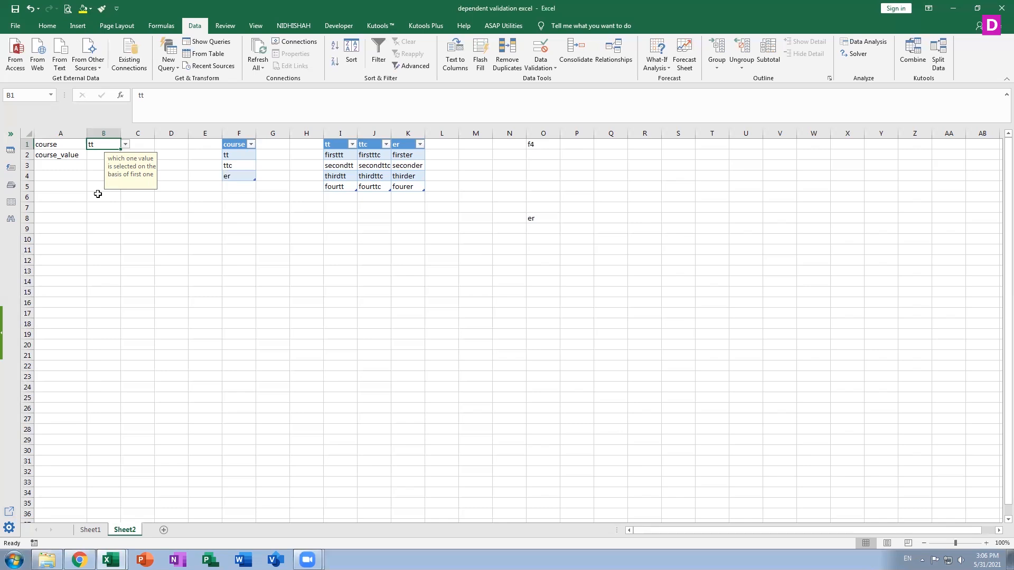
Switch the course in B1 to ttc and back to tt with its drop-down list.
{"action": "left_click", "coordinate": [98, 154]}
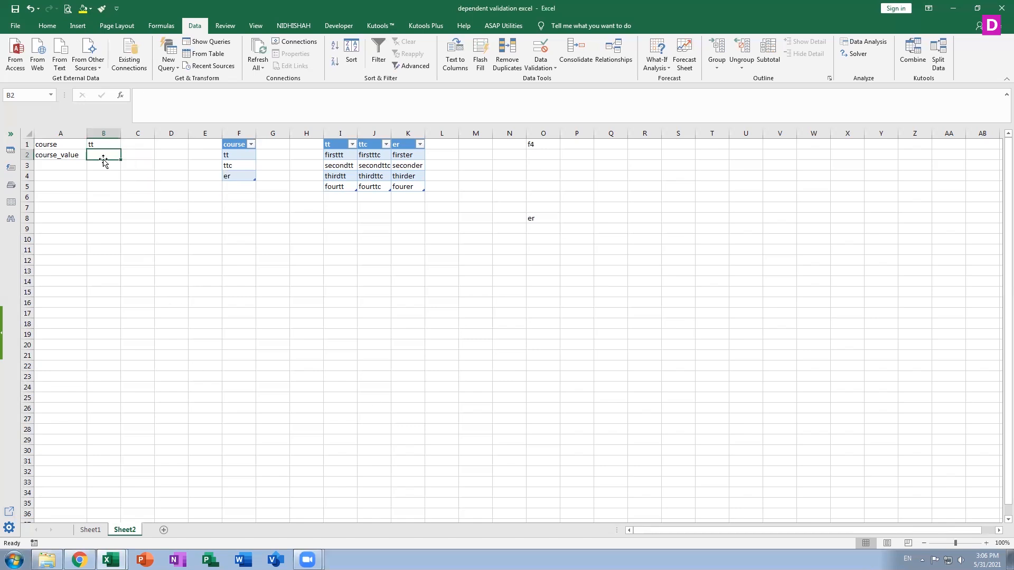
{"action": "left_click", "coordinate": [102, 147]}
{"action": "left_click", "coordinate": [125, 144]}
{"action": "left_click", "coordinate": [93, 163]}
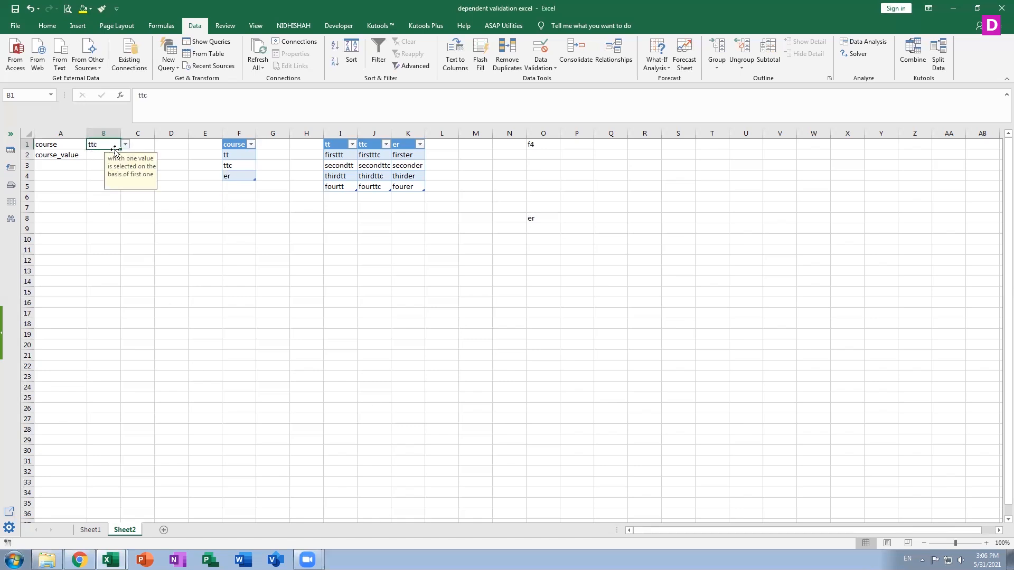
{"action": "left_click", "coordinate": [125, 144]}
{"action": "left_click", "coordinate": [126, 144]}
{"action": "left_click", "coordinate": [125, 144]}
{"action": "left_click", "coordinate": [125, 144]}
{"action": "left_click", "coordinate": [126, 144]}
{"action": "left_click", "coordinate": [93, 153]}
Try to restrict B2 to a list validation with the source =indirct($B$1).
{"action": "left_click", "coordinate": [103, 154]}
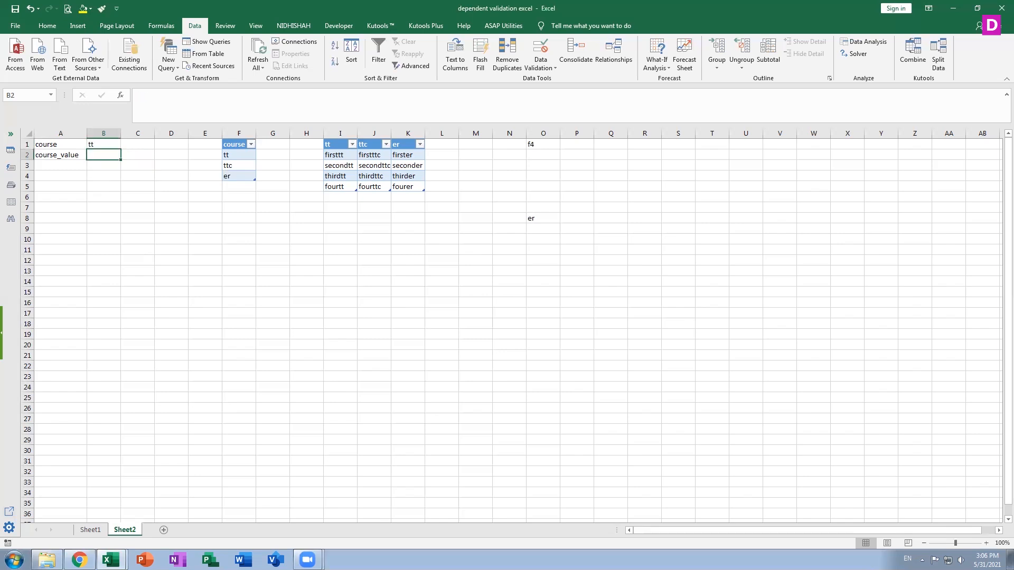
{"action": "left_click", "coordinate": [543, 65]}
{"action": "left_click", "coordinate": [549, 79]}
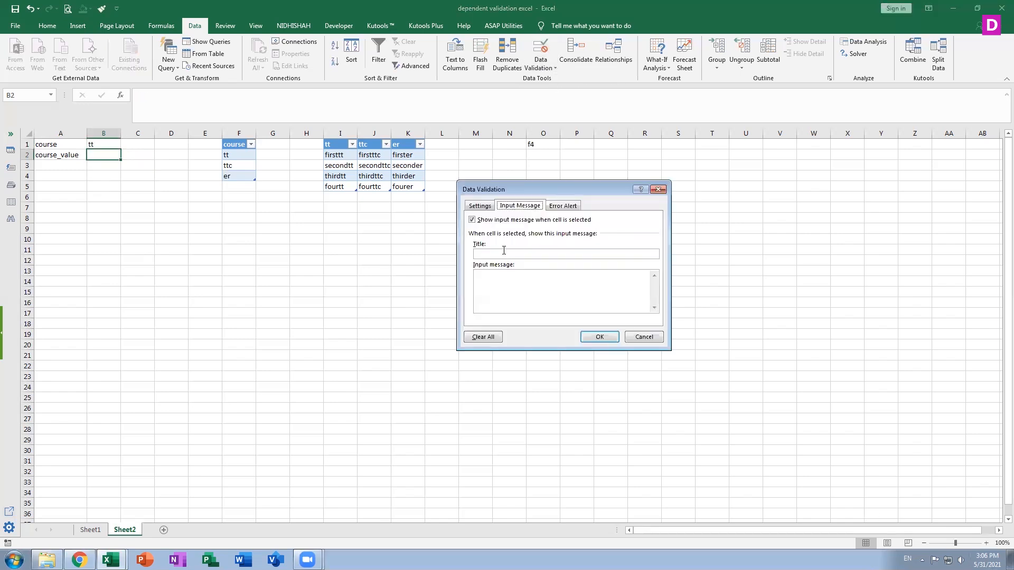
{"action": "left_click", "coordinate": [476, 207]}
{"action": "left_click", "coordinate": [500, 241]}
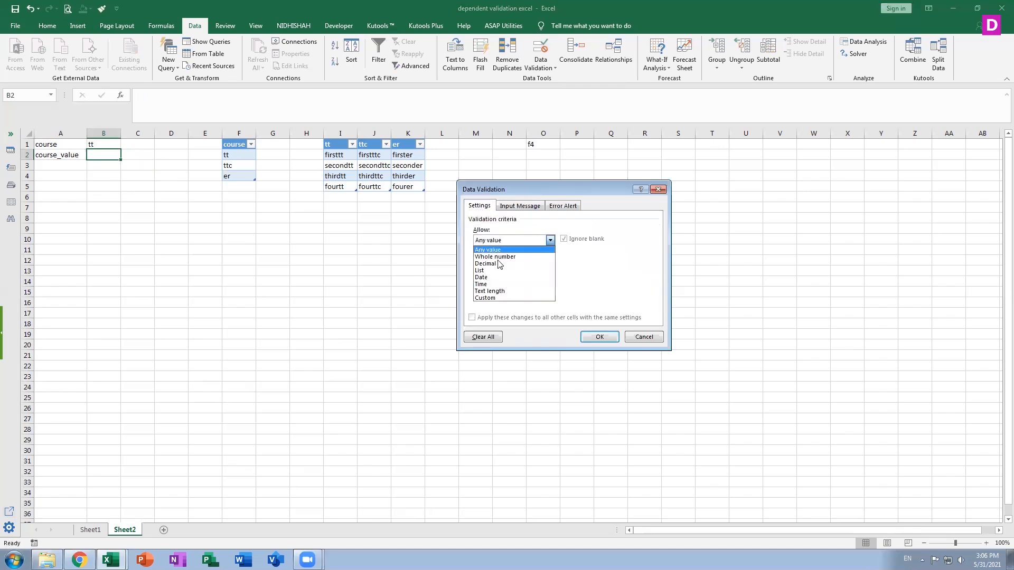
{"action": "left_click", "coordinate": [501, 270]}
{"action": "left_click", "coordinate": [542, 284]}
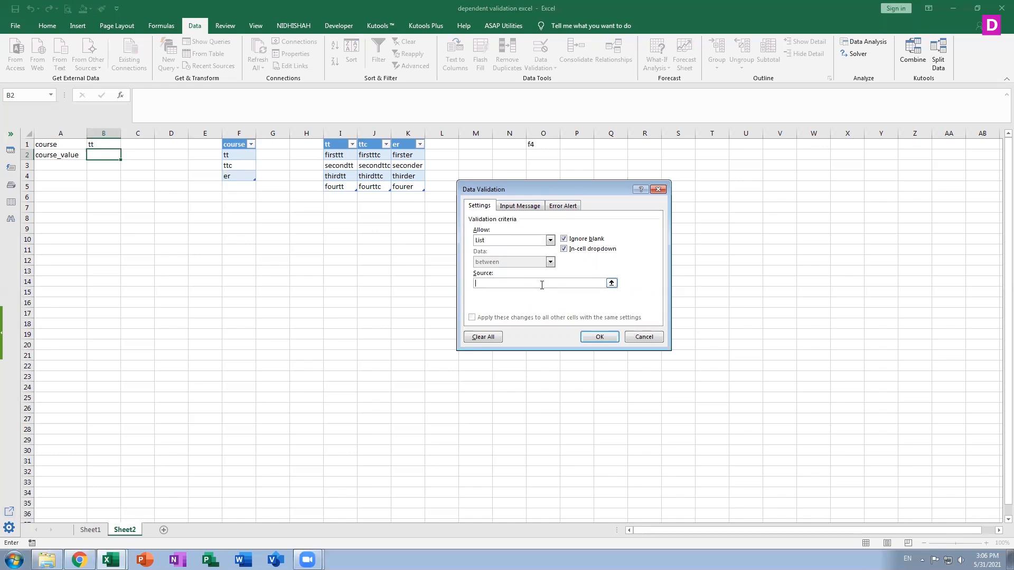
{"action": "type", "text": "=indire"}
{"action": "key", "text": "BackSpace"}
{"action": "key", "text": "BackSpace"}
{"action": "key", "text": "BackSpace"}
{"action": "type", "text": "re"}
{"action": "key", "text": "BackSpace"}
{"action": "key", "text": "BackSpace"}
{"action": "type", "text": "c"}
{"action": "left_click", "coordinate": [106, 144]}
{"action": "type", "text": ")"}
{"action": "left_click", "coordinate": [600, 337]}
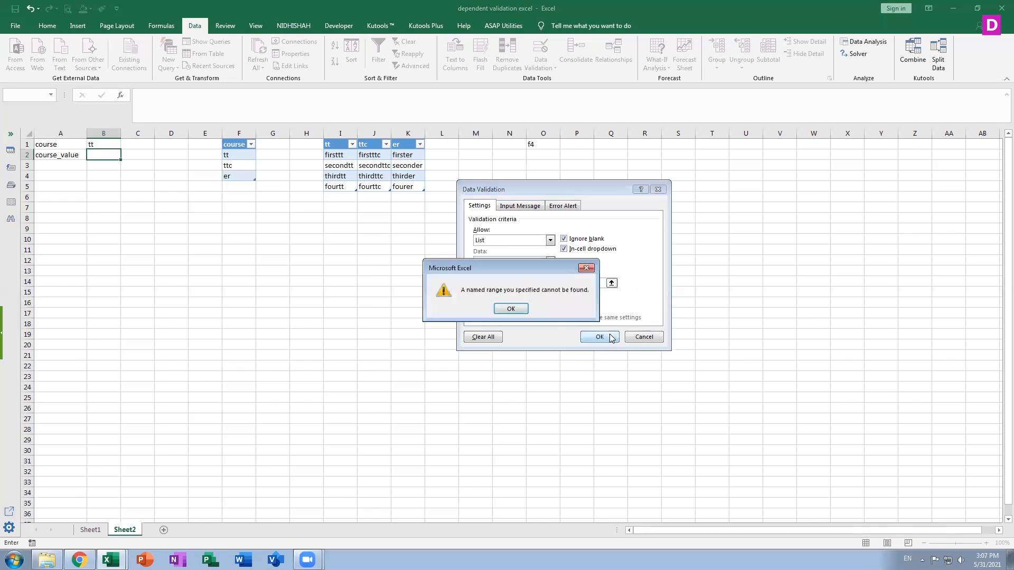
{"action": "left_click", "coordinate": [504, 311]}
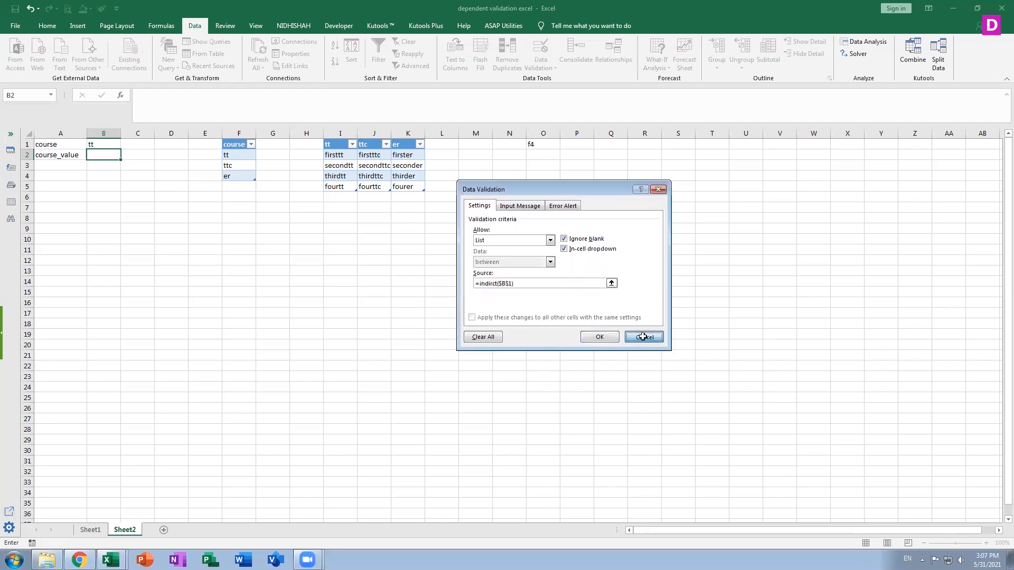
{"action": "left_click", "coordinate": [642, 338]}
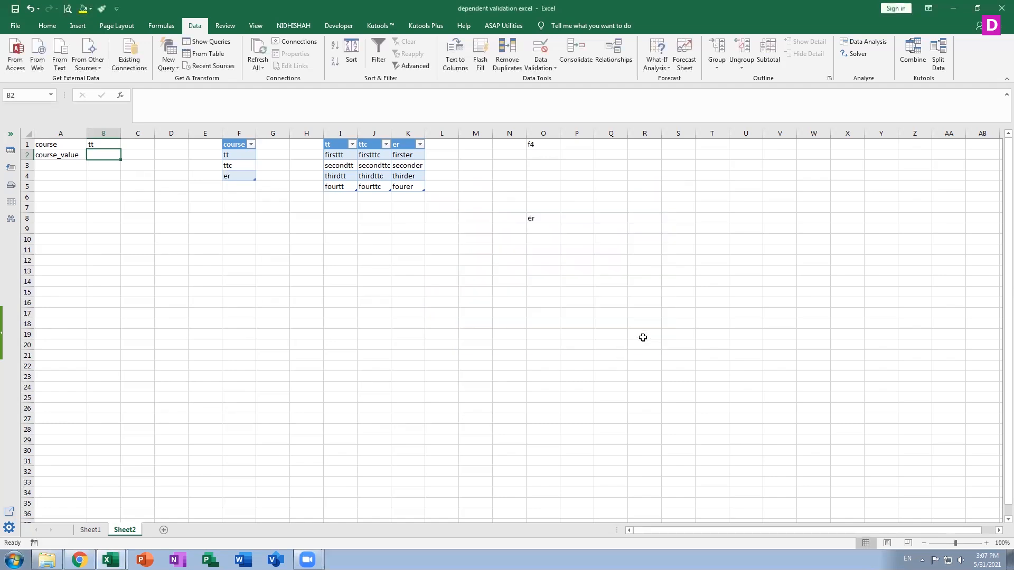
Restrict B2 to a list validation with the source =indirect($B$1) and view its drop-down choices.
{"action": "left_click", "coordinate": [546, 68]}
{"action": "left_click", "coordinate": [555, 80]}
{"action": "left_click", "coordinate": [504, 240]}
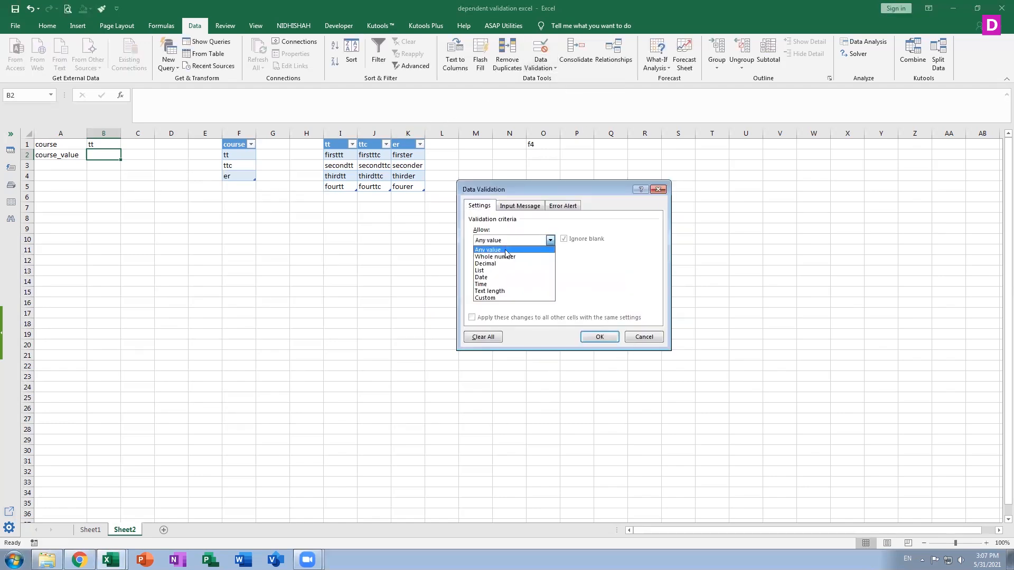
{"action": "left_click", "coordinate": [499, 270]}
{"action": "left_click", "coordinate": [509, 284]}
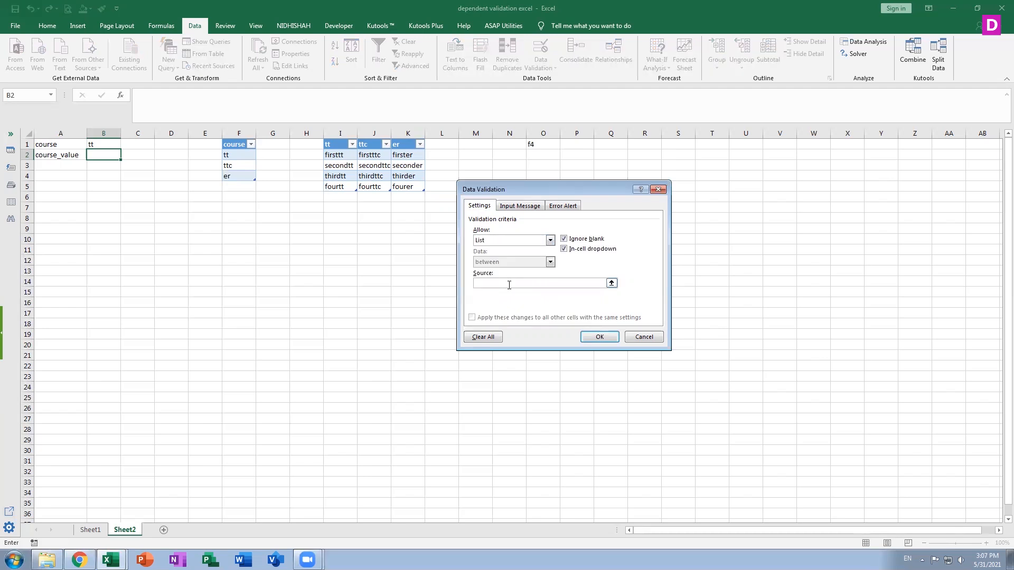
{"action": "type", "text": "=indirect("}
{"action": "left_click", "coordinate": [114, 143]}
{"action": "type", "text": ")"}
{"action": "left_click", "coordinate": [594, 337]}
{"action": "left_click", "coordinate": [127, 157]}
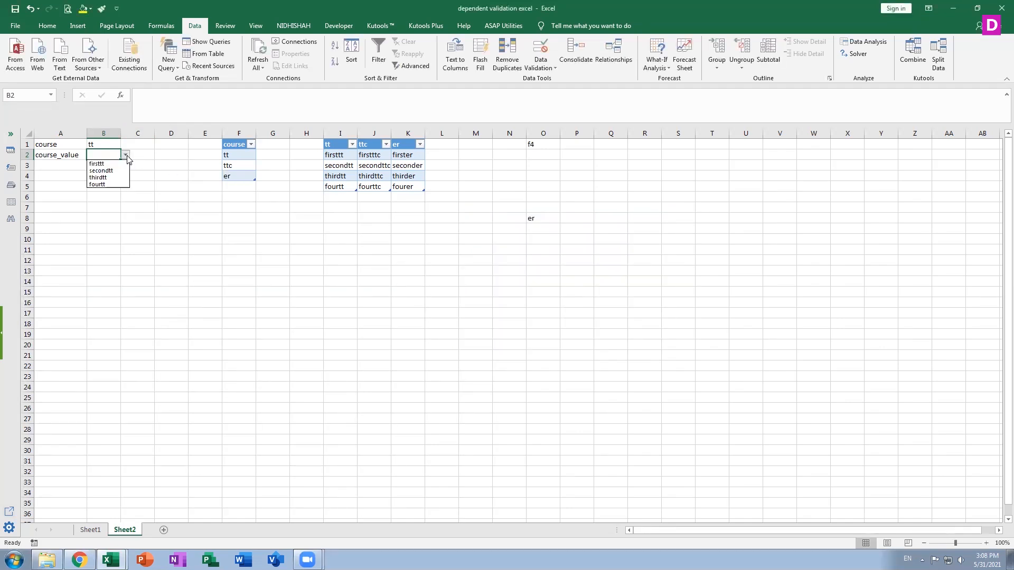
Set the course in B1 to ttc and view the dependent choices in B2's drop-down.
{"action": "left_click", "coordinate": [105, 143]}
{"action": "left_click", "coordinate": [105, 144]}
{"action": "left_click", "coordinate": [127, 148]}
{"action": "left_click", "coordinate": [112, 162]}
{"action": "left_click", "coordinate": [97, 156]}
{"action": "left_click", "coordinate": [125, 156]}
Set the course in B1 to er and try the dependent options seconder and thirder in B2.
{"action": "left_click", "coordinate": [97, 142]}
{"action": "left_click", "coordinate": [100, 141]}
{"action": "left_click", "coordinate": [126, 148]}
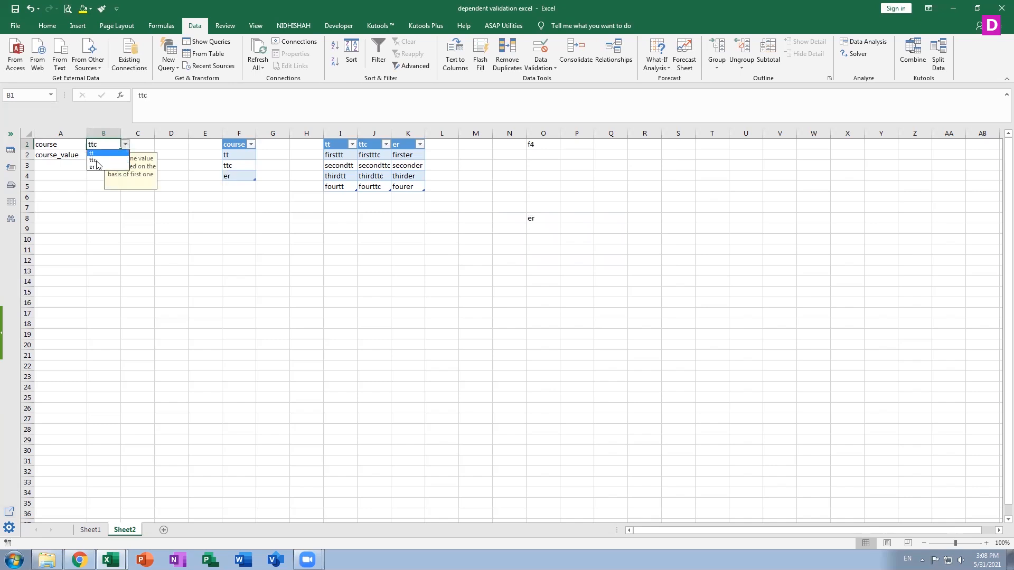
{"action": "left_click", "coordinate": [105, 168]}
{"action": "left_click", "coordinate": [102, 154]}
{"action": "left_click", "coordinate": [124, 155]}
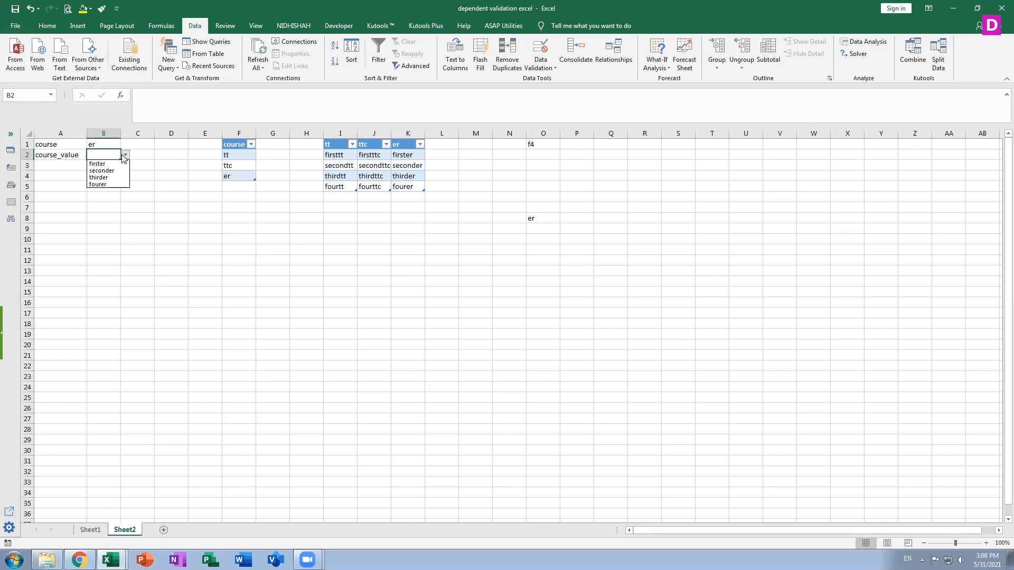
{"action": "left_click", "coordinate": [103, 170]}
{"action": "left_click", "coordinate": [125, 155]}
{"action": "left_click", "coordinate": [106, 176]}
Change the course in B1 to ttc and clear the course_value in B2.
{"action": "left_click", "coordinate": [118, 145]}
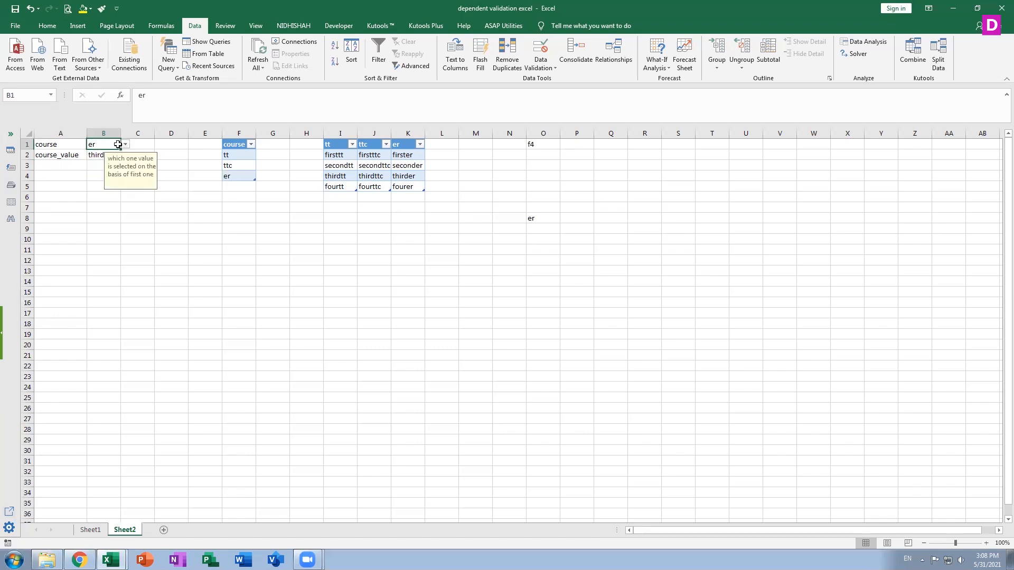
{"action": "left_click", "coordinate": [125, 144]}
{"action": "left_click", "coordinate": [106, 158]}
{"action": "left_click", "coordinate": [103, 154]}
{"action": "key", "text": "Delete"}
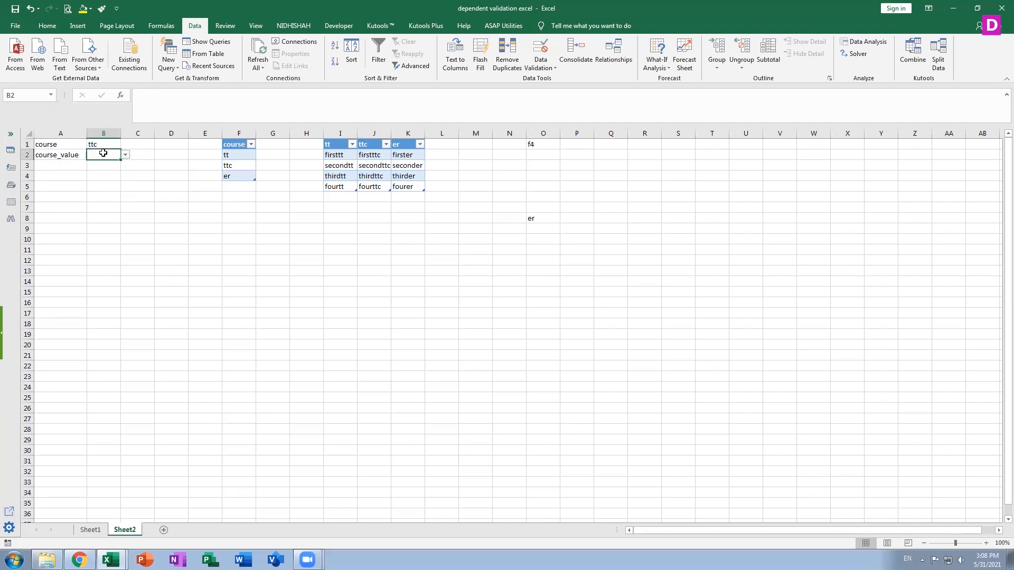
Add the entry fiveer in K6 directly below the er table.
{"action": "left_click", "coordinate": [113, 146]}
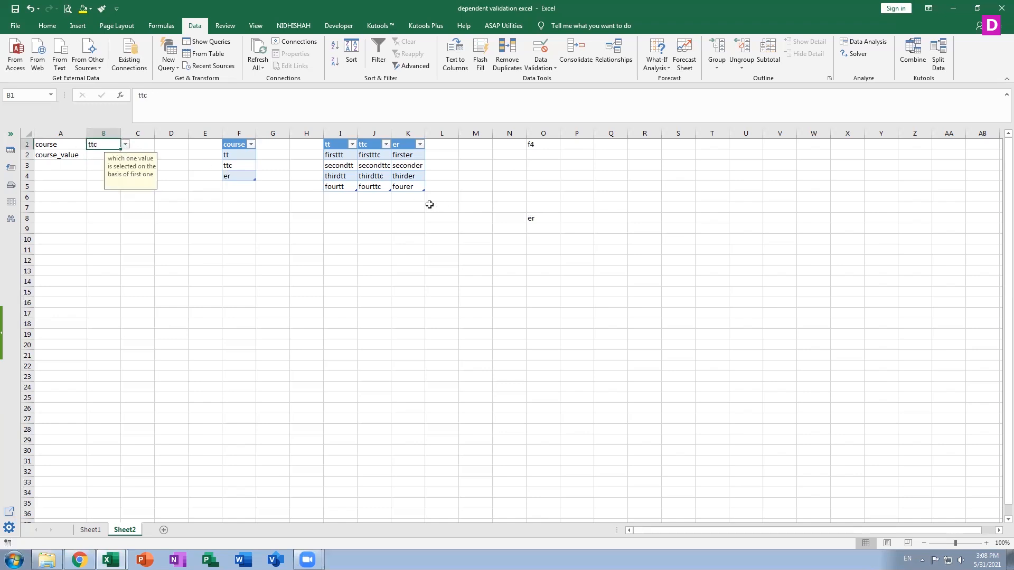
{"action": "left_click", "coordinate": [401, 197]}
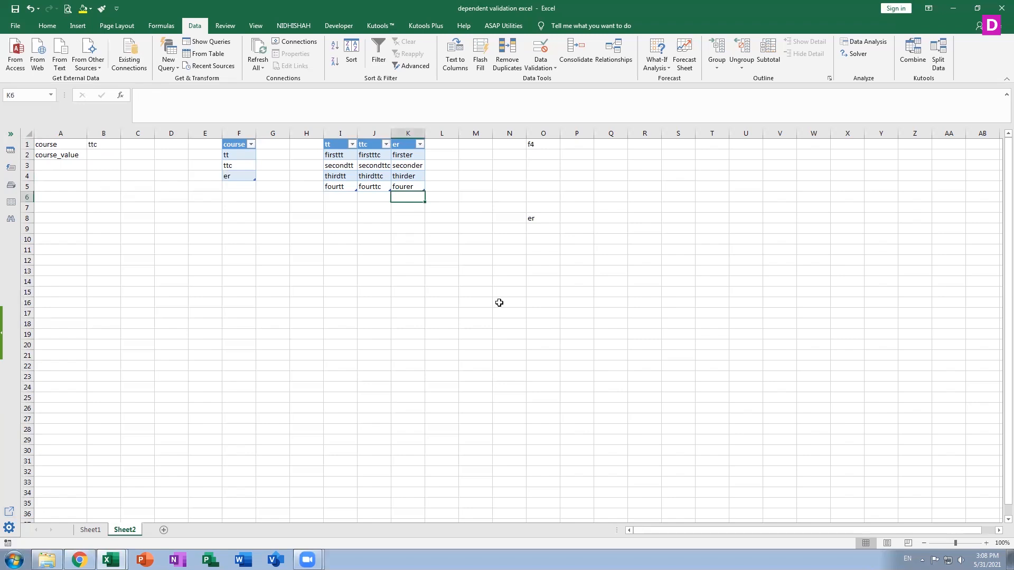
{"action": "type", "text": "five"}
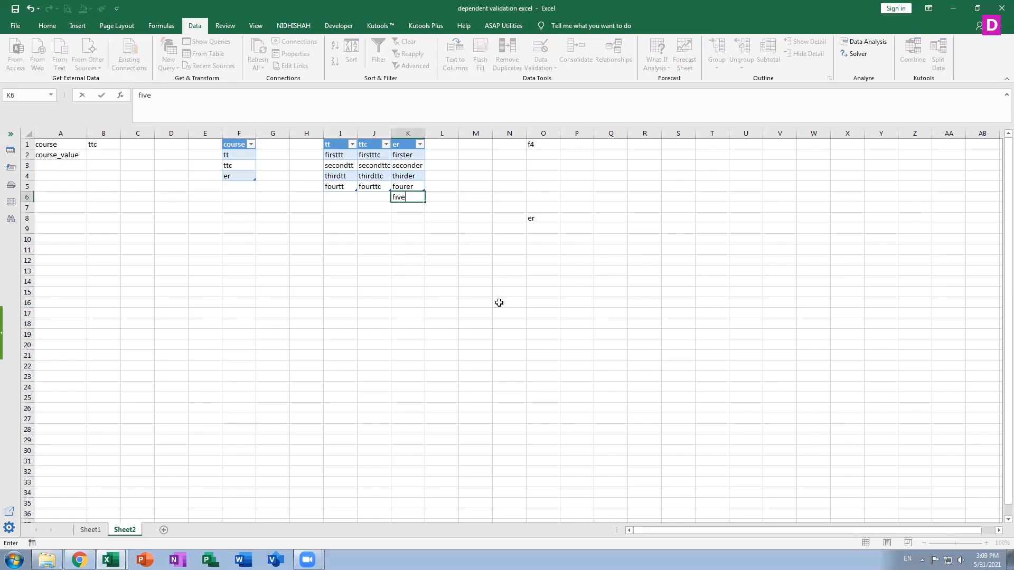
{"action": "type", "text": "er"}
{"action": "key", "text": "Return"}
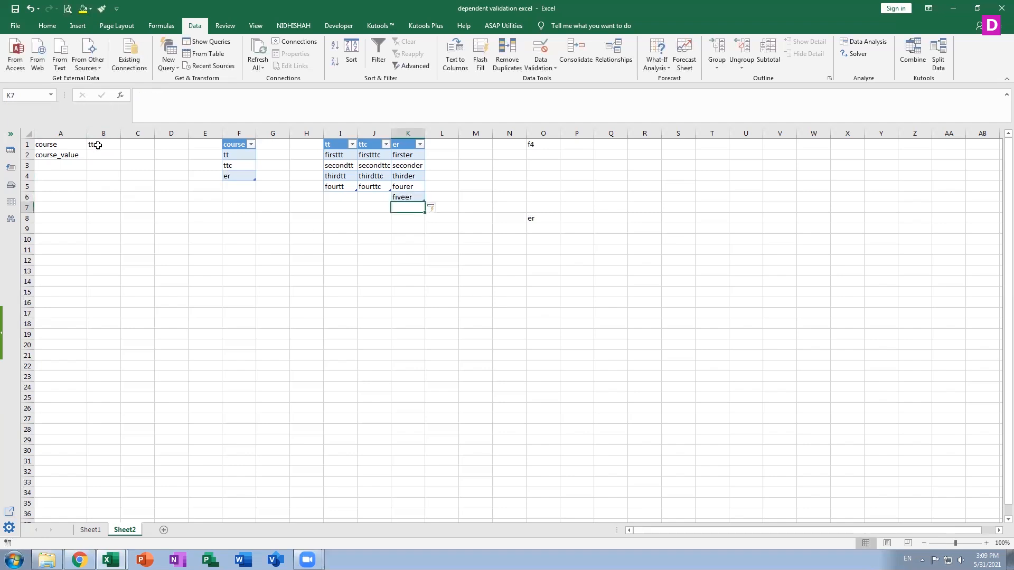
Set the course in B1 to er and check B2's drop-down for the newly added table entry.
{"action": "left_click", "coordinate": [119, 145]}
{"action": "left_click", "coordinate": [125, 144]}
{"action": "left_click", "coordinate": [107, 170]}
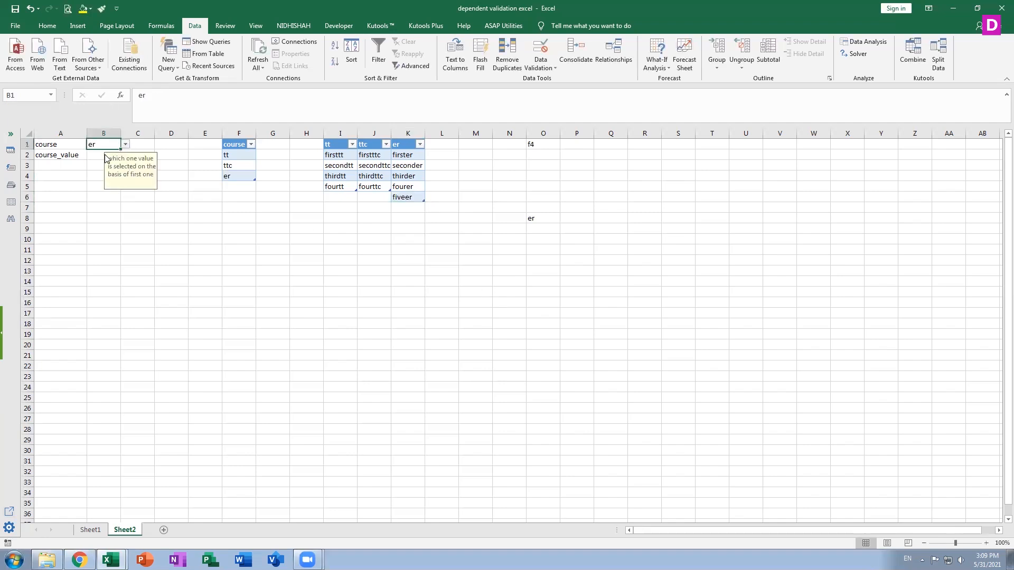
{"action": "left_click", "coordinate": [104, 155]}
{"action": "left_click", "coordinate": [125, 155]}
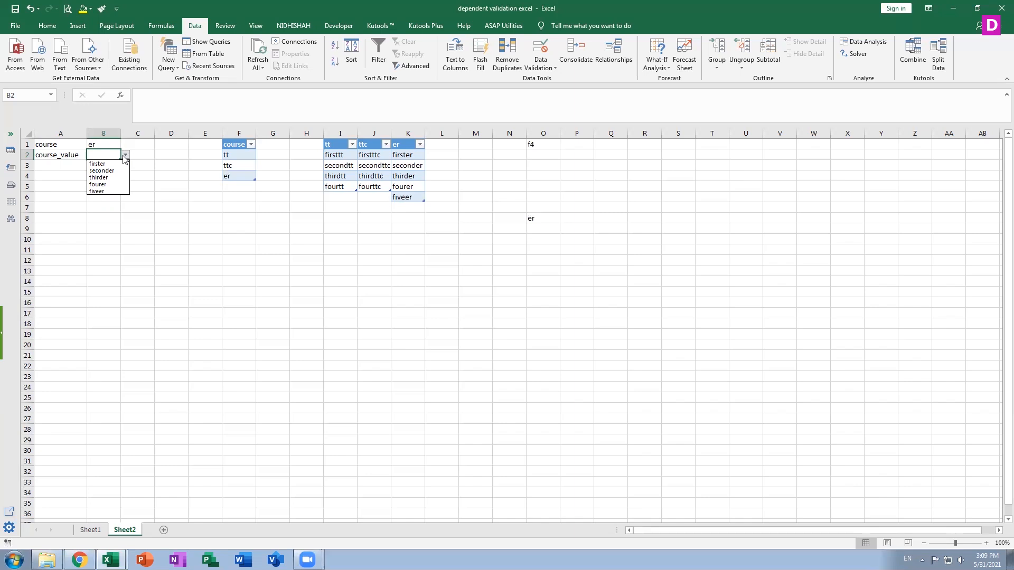
{"action": "left_click", "coordinate": [339, 196]}
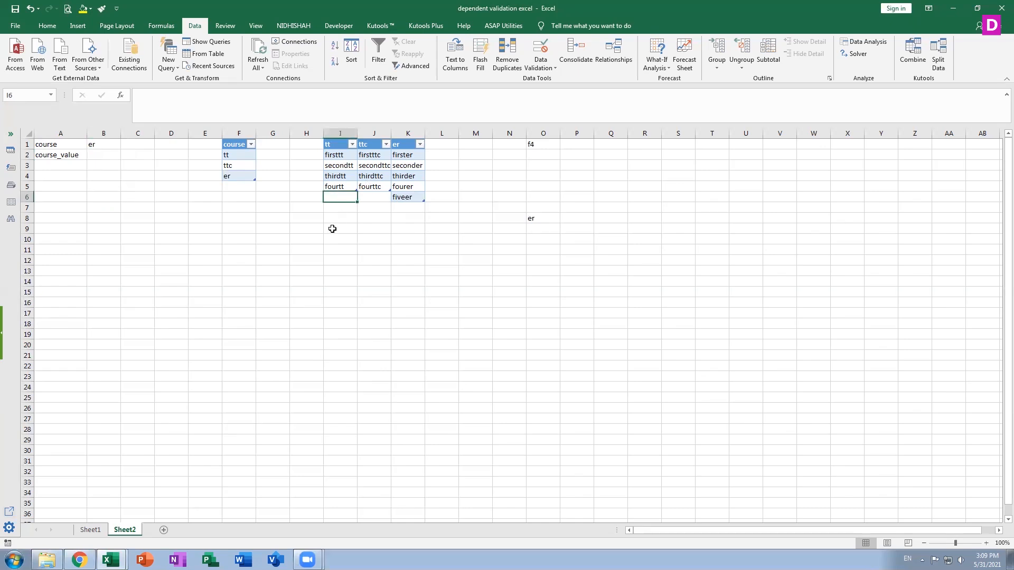
Add the entry fivett in I6 directly below the tt table.
{"action": "type", "text": "five"}
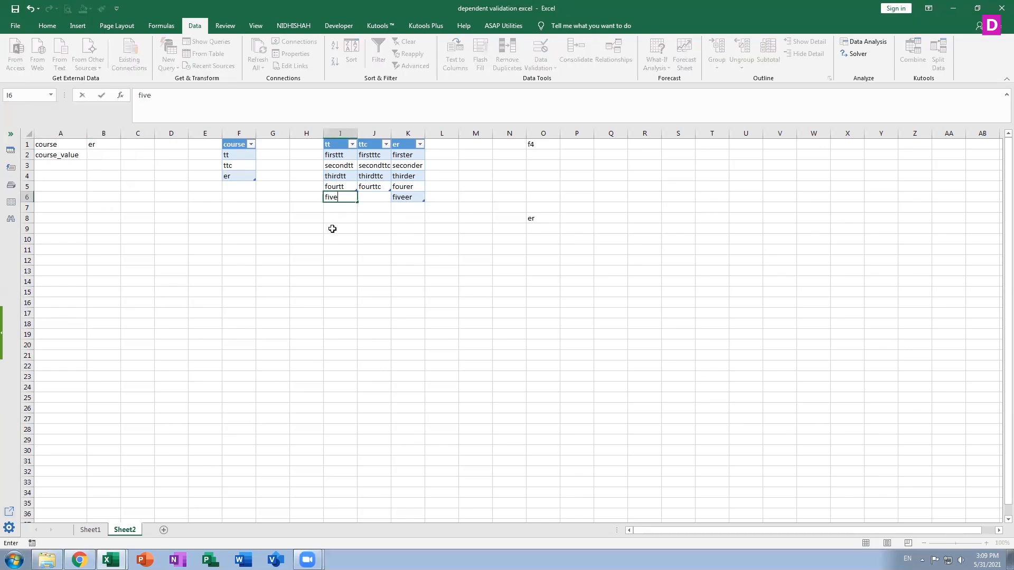
{"action": "type", "text": "tt"}
{"action": "key", "text": "Return"}
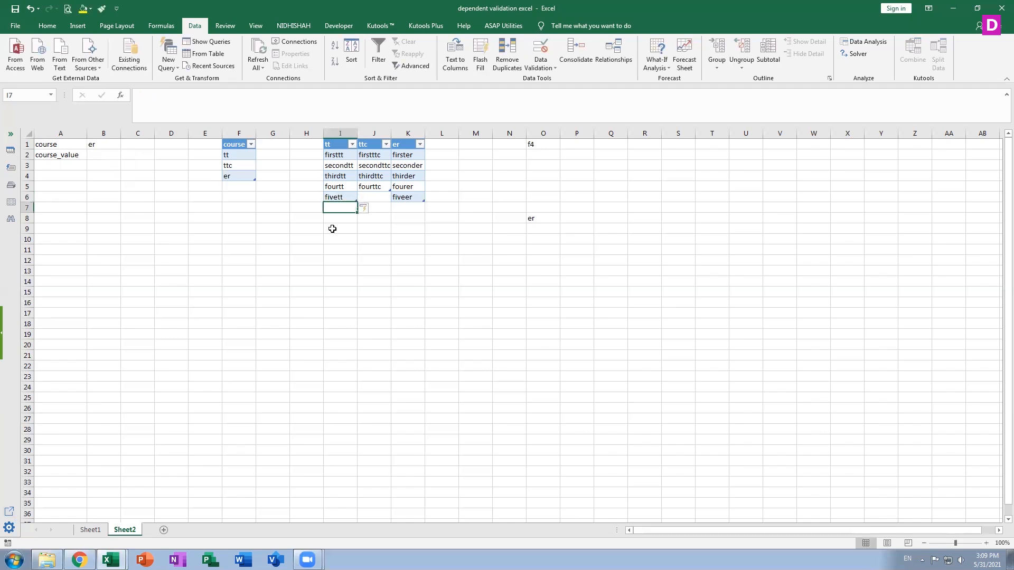
Set the course in B1 to tt and check B2's drop-down for the added fivett entry.
{"action": "left_click", "coordinate": [106, 143]}
{"action": "left_click", "coordinate": [125, 144]}
{"action": "left_click", "coordinate": [103, 154]}
{"action": "left_click", "coordinate": [105, 155]}
{"action": "left_click", "coordinate": [125, 155]}
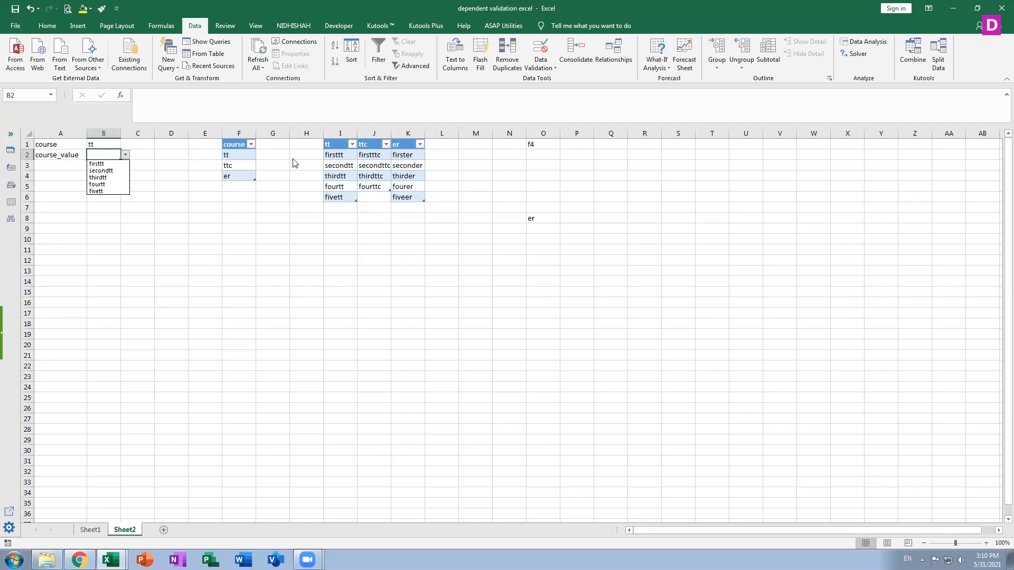
Add the entry fivettc in J6 directly below the ttc table.
{"action": "left_click", "coordinate": [370, 198]}
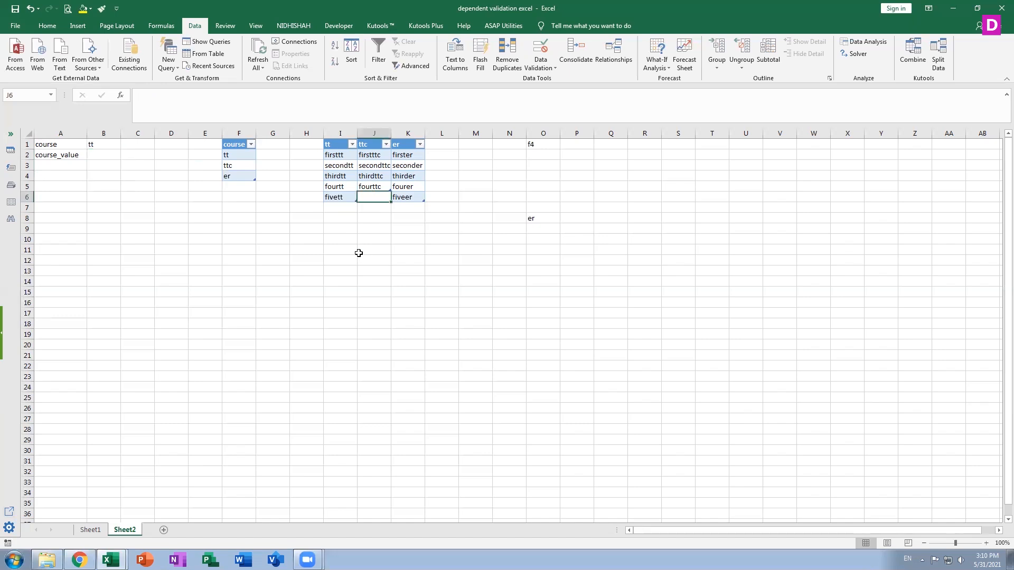
{"action": "type", "text": "fiv"}
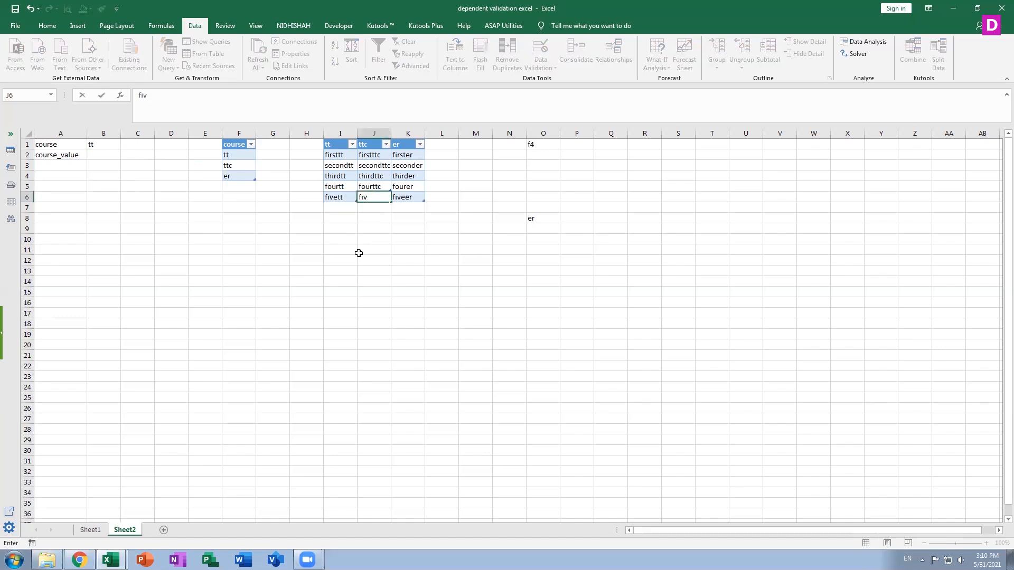
{"action": "type", "text": "ettc"}
{"action": "key", "text": "Return"}
Set the course in B1 to ttc and check B2's drop-down for the added fivettc entry.
{"action": "key", "text": "Up"}
{"action": "key", "text": "Up"}
{"action": "key", "text": "Up"}
{"action": "key", "text": "Up"}
{"action": "key", "text": "Up"}
{"action": "key", "text": "Left"}
{"action": "key", "text": "Left"}
{"action": "key", "text": "Left"}
{"action": "key", "text": "Left"}
{"action": "key", "text": "Left"}
{"action": "key", "text": "Left"}
{"action": "key", "text": "Left"}
{"action": "key", "text": "Left"}
{"action": "key", "text": "Left"}
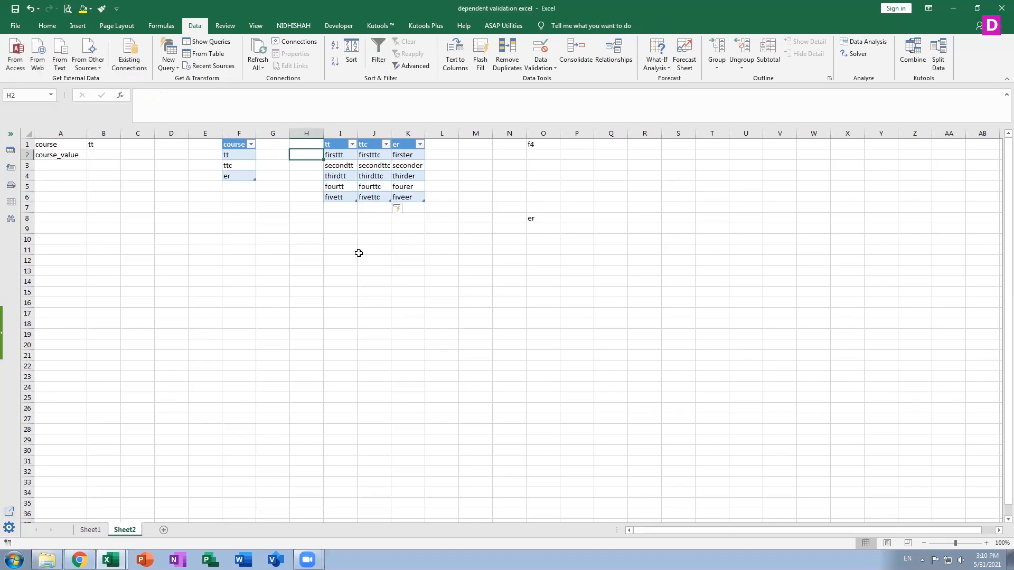
{"action": "key", "text": "Up"}
{"action": "key", "text": "Right"}
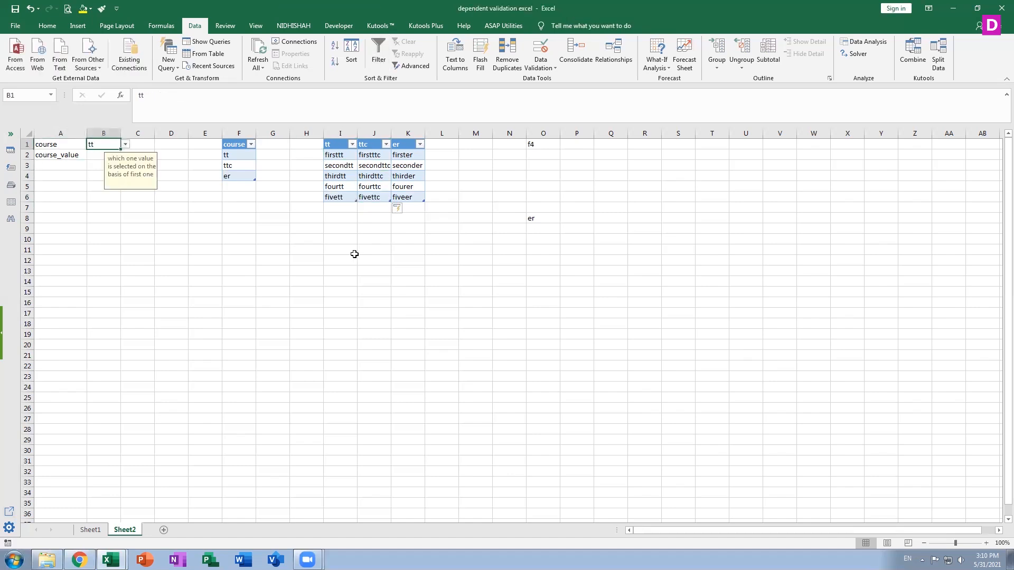
{"action": "left_click", "coordinate": [126, 144]}
{"action": "left_click", "coordinate": [106, 160]}
{"action": "left_click", "coordinate": [122, 155]}
{"action": "left_click", "coordinate": [125, 155]}
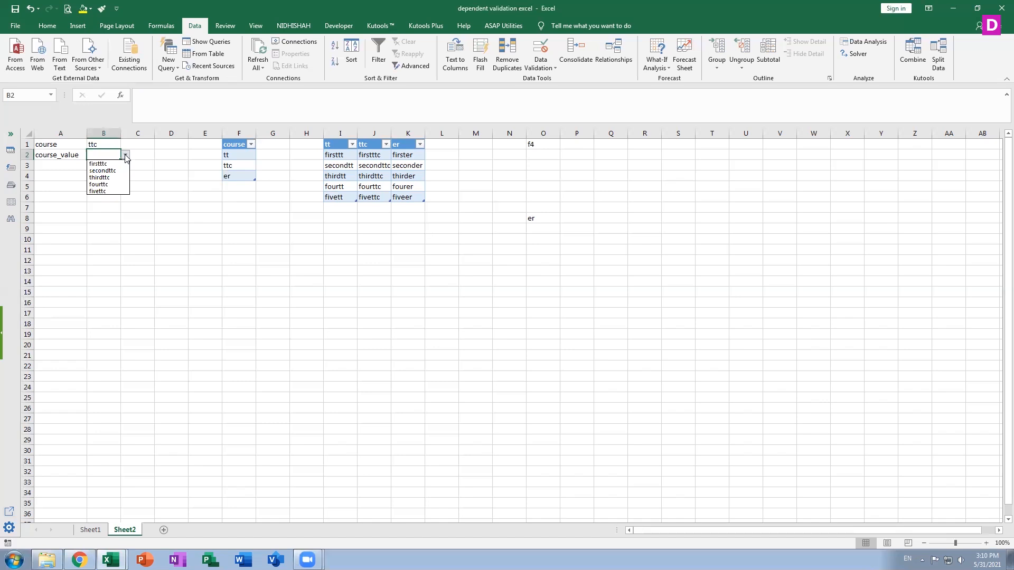
Clear the fiveer entry from K6 in the er table.
{"action": "left_click", "coordinate": [401, 192]}
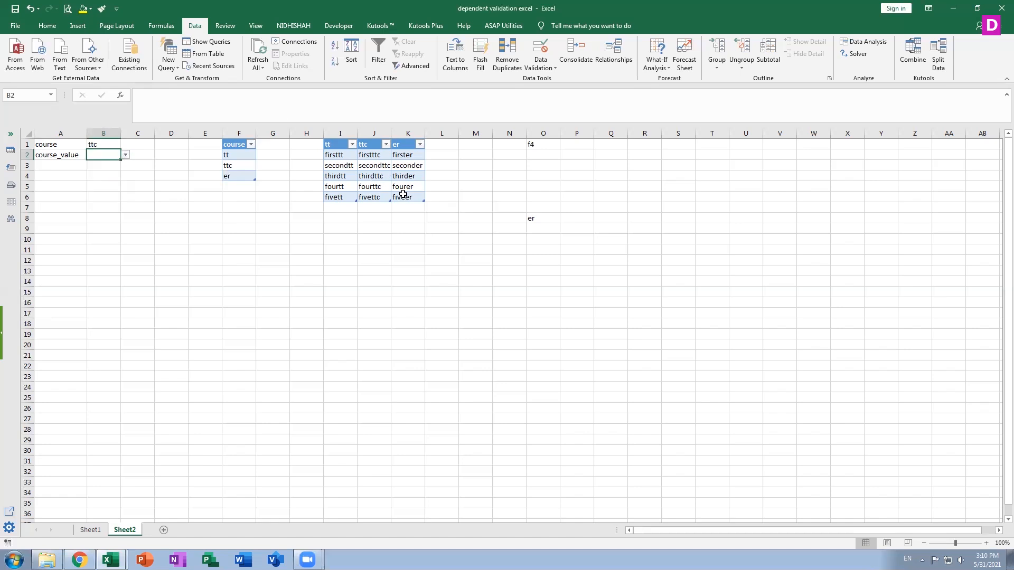
{"action": "left_click", "coordinate": [407, 198]}
{"action": "key", "text": "Delete"}
{"action": "left_click", "coordinate": [427, 228]}
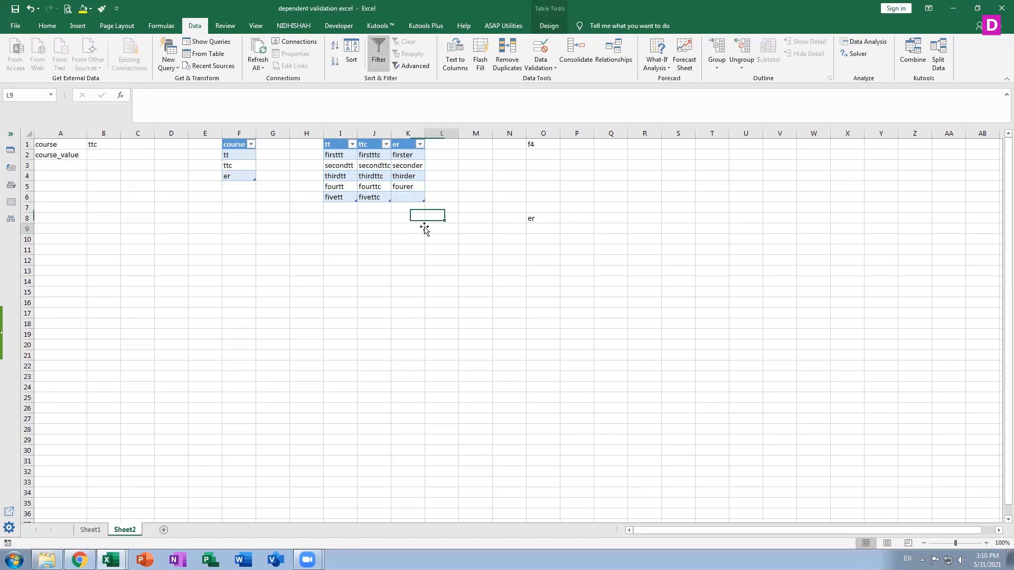
Set the course in B1 to er and check how B2's drop-down reflects the cleared table cell.
{"action": "left_click", "coordinate": [105, 145]}
{"action": "left_click", "coordinate": [125, 145]}
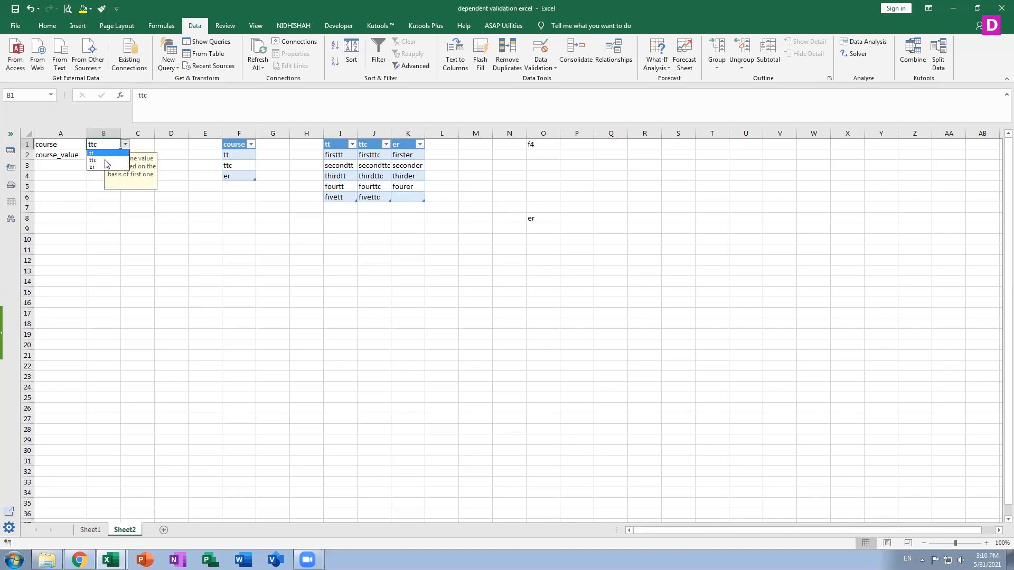
{"action": "left_click", "coordinate": [106, 166]}
{"action": "left_click", "coordinate": [104, 153]}
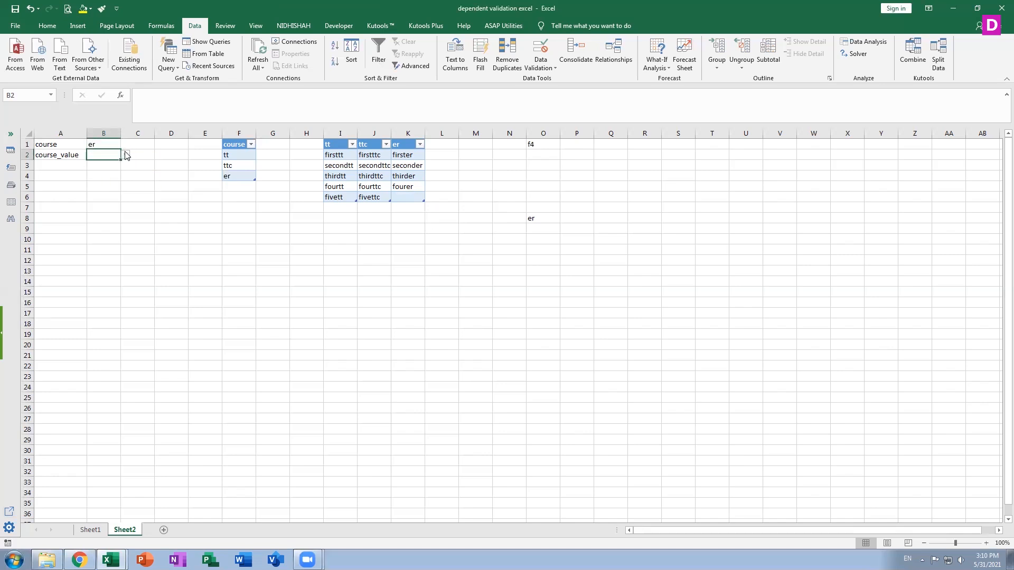
{"action": "left_click", "coordinate": [126, 154]}
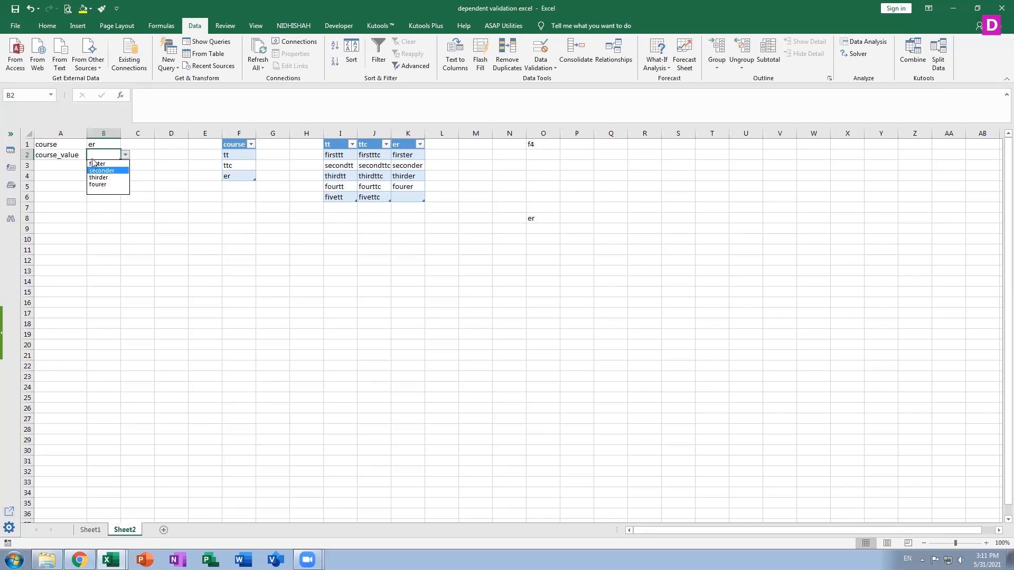
Try several of the er options in the B2 course_value drop-down, ending with fourer.
{"action": "left_click", "coordinate": [112, 154]}
{"action": "left_click", "coordinate": [125, 155]}
{"action": "left_click", "coordinate": [122, 165]}
{"action": "left_click", "coordinate": [126, 154]}
{"action": "left_click", "coordinate": [123, 164]}
{"action": "left_click", "coordinate": [126, 155]}
{"action": "left_click", "coordinate": [121, 176]}
{"action": "left_click", "coordinate": [126, 154]}
{"action": "left_click", "coordinate": [117, 179]}
{"action": "left_click", "coordinate": [126, 155]}
{"action": "left_click", "coordinate": [117, 187]}
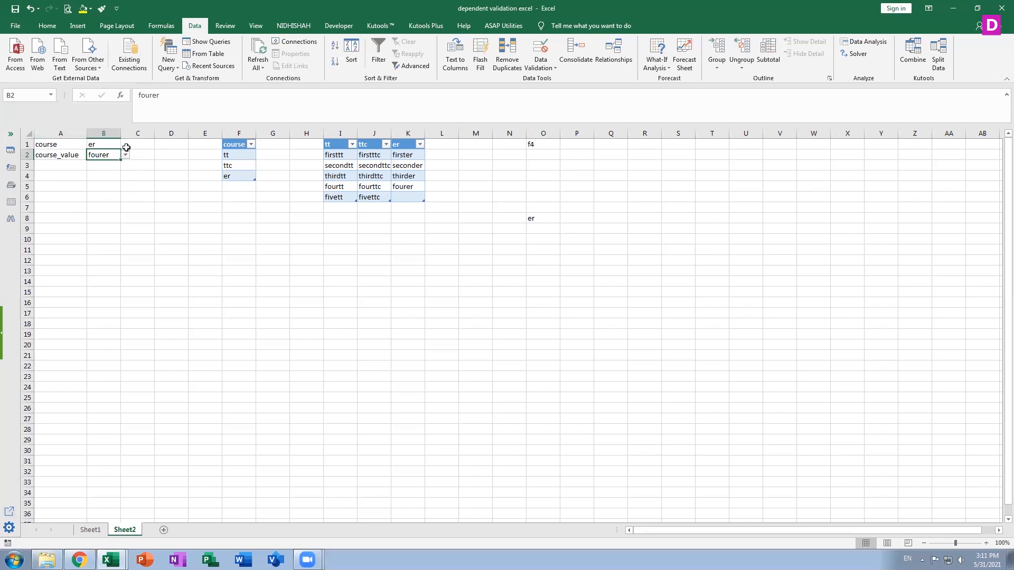
Change the course in B1 to ttc, leaving the existing course_value in place.
{"action": "left_click", "coordinate": [99, 143]}
{"action": "left_click", "coordinate": [125, 144]}
{"action": "left_click", "coordinate": [114, 160]}
{"action": "key", "text": "Return"}
Try several ttc options in B2's dependent drop-down and end with fivettc as the course_value.
{"action": "left_click", "coordinate": [125, 155]}
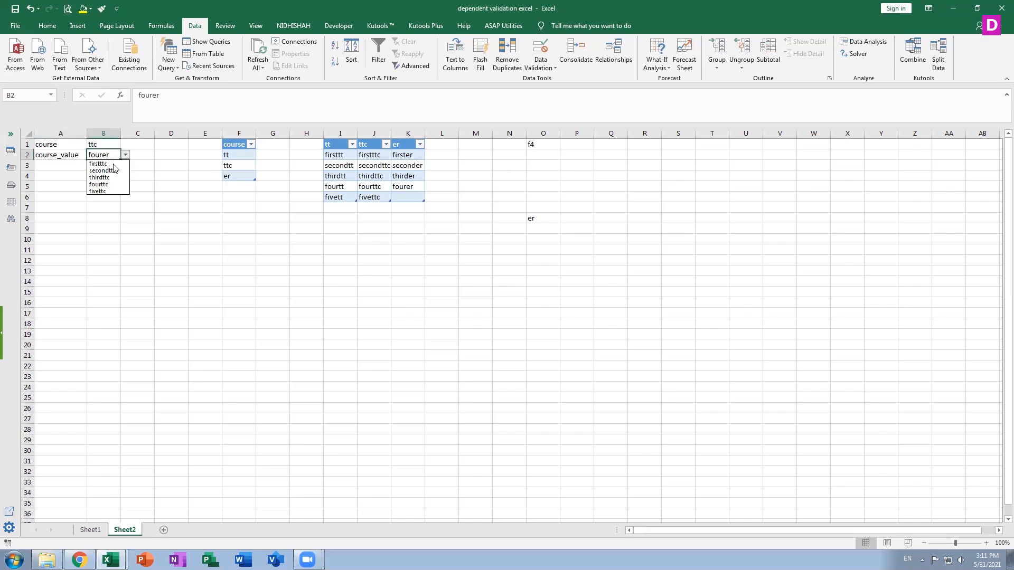
{"action": "left_click", "coordinate": [122, 177]}
{"action": "left_click", "coordinate": [125, 155]}
{"action": "left_click", "coordinate": [116, 184]}
{"action": "left_click", "coordinate": [126, 154]}
{"action": "left_click", "coordinate": [115, 185]}
{"action": "left_click", "coordinate": [125, 155]}
{"action": "left_click", "coordinate": [106, 191]}
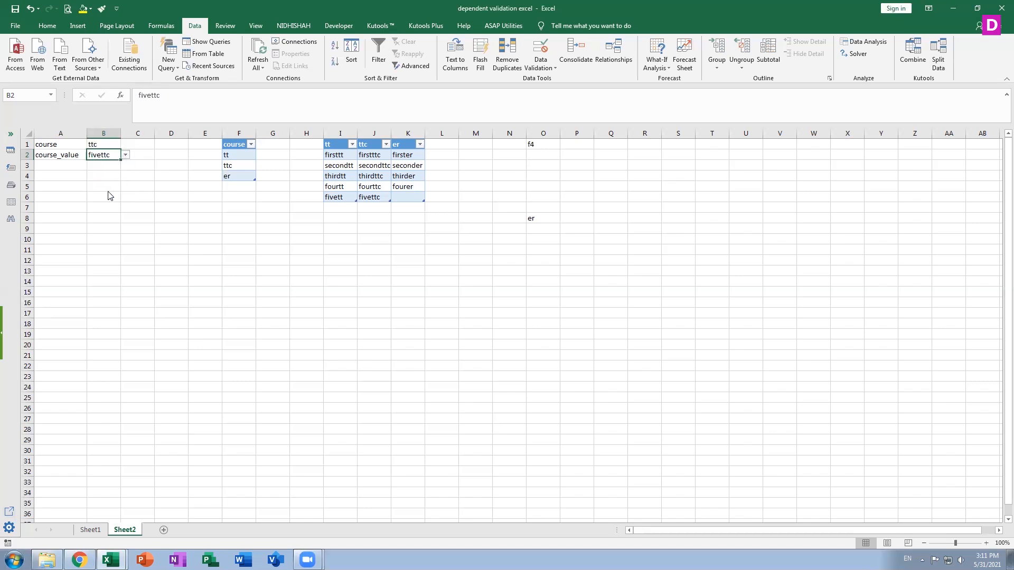